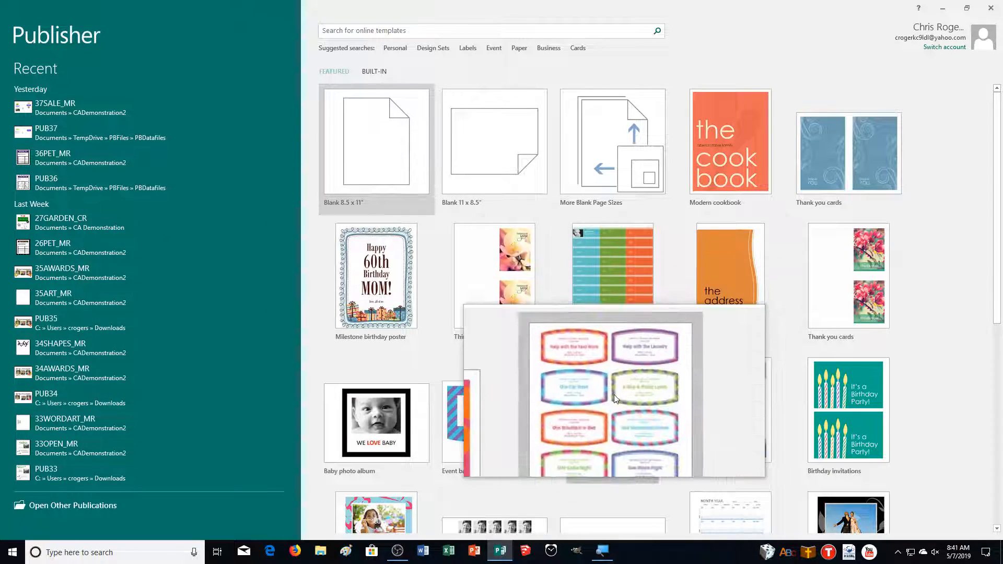
Step: Browse the featured templates and open the built-in Flyers template category
scroll(725, 233, down, 4)
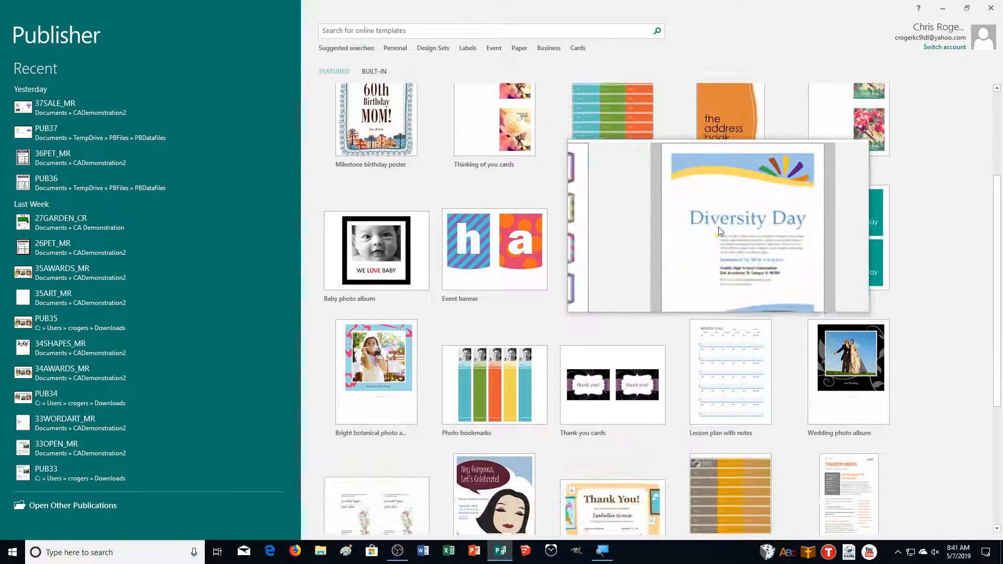
scroll(720, 230, down, 3)
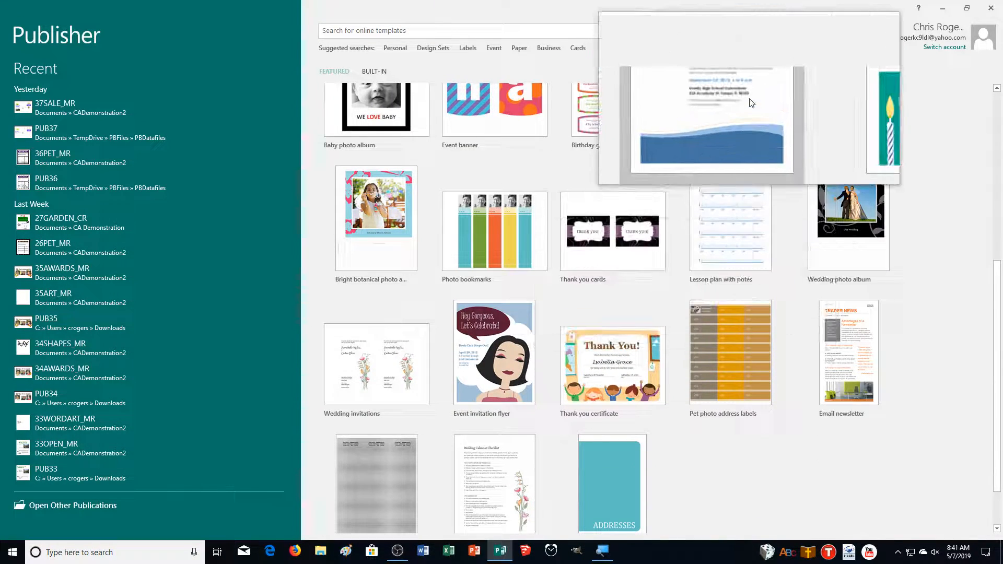
scroll(569, 362, up, 5)
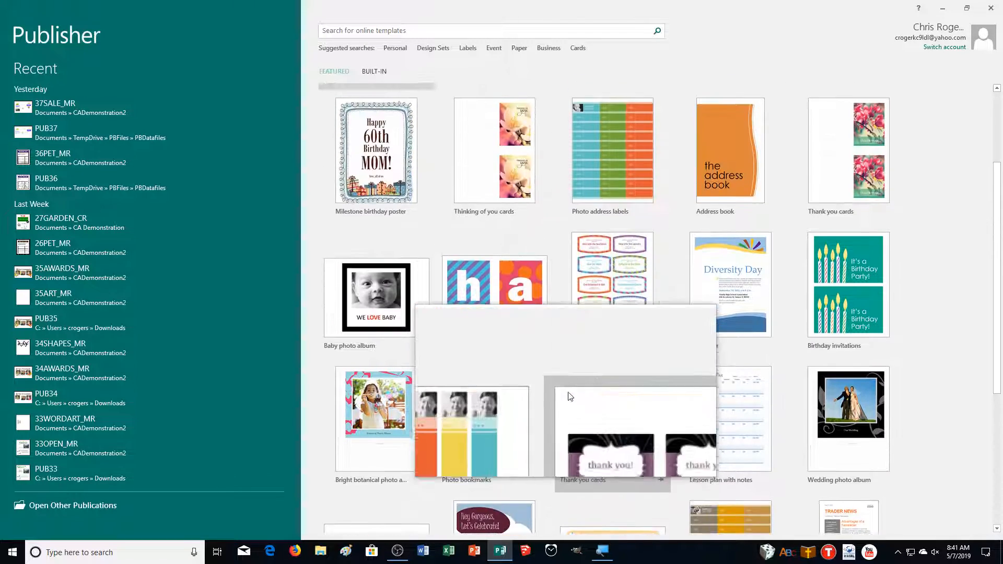
scroll(570, 388, up, 1)
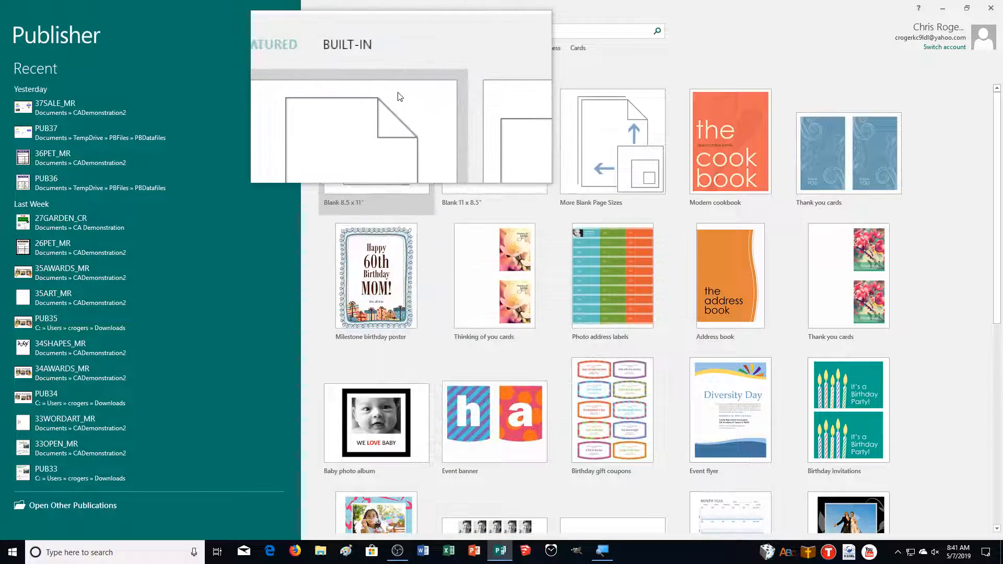
click(374, 72)
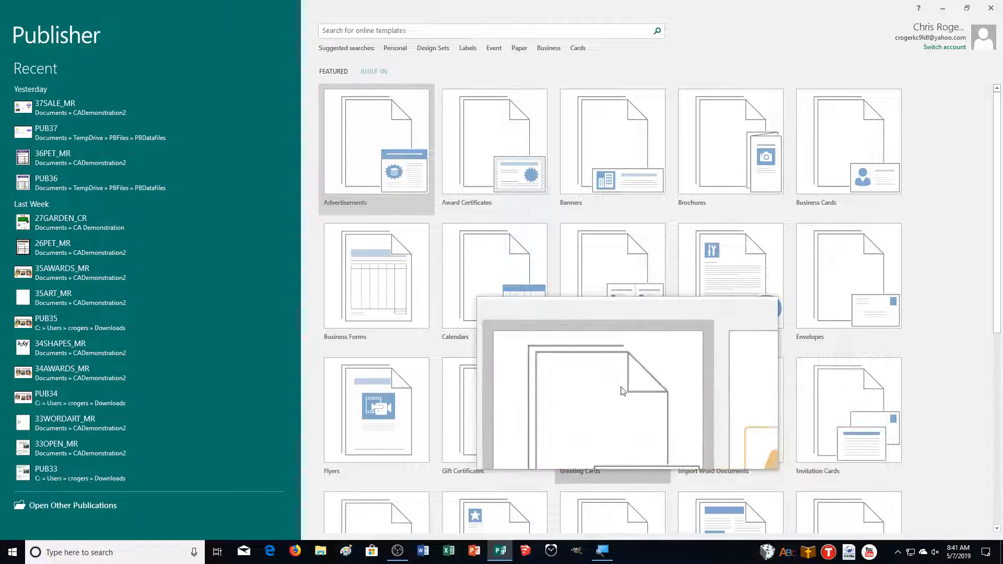
click(377, 445)
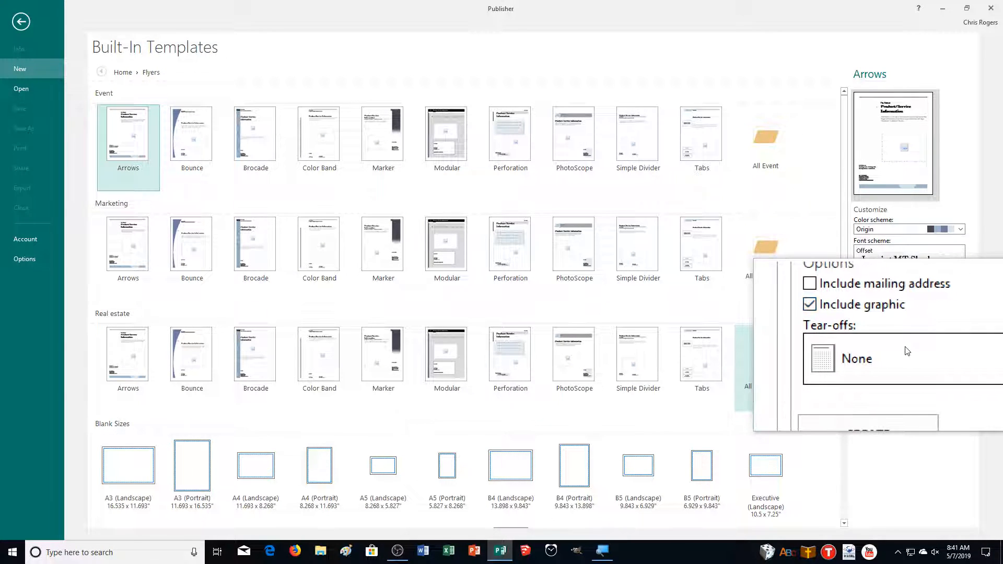
Step: Preview the Contact information, Coupon, Order form, Response form and Sign-up form tear-offs on the flyer templates
click(907, 358)
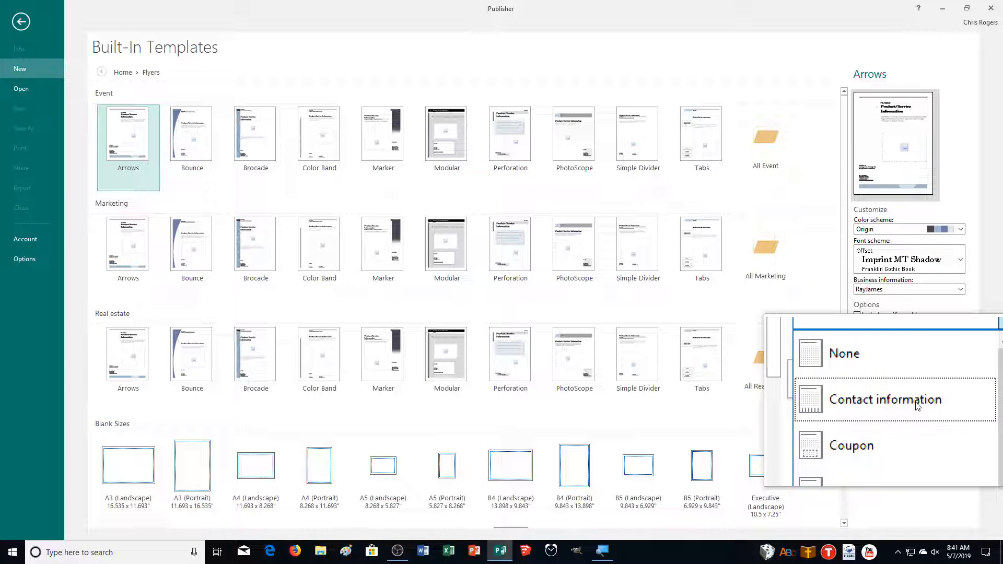
click(918, 406)
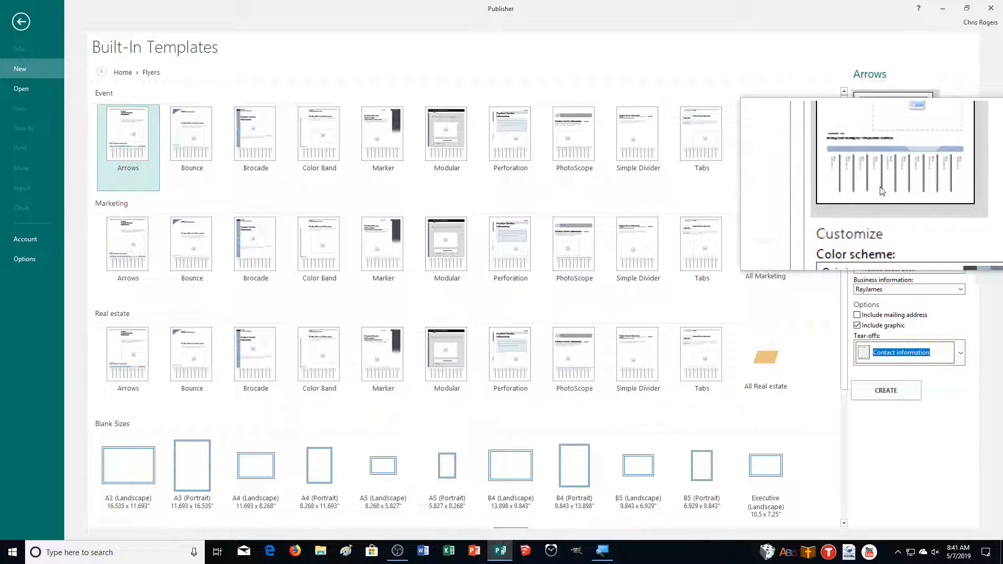
click(912, 351)
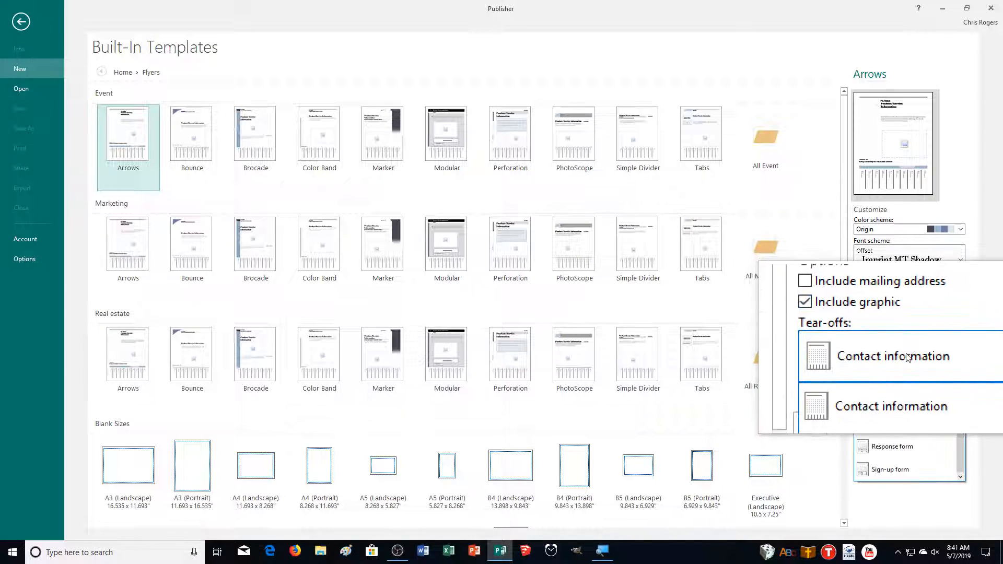
click(908, 404)
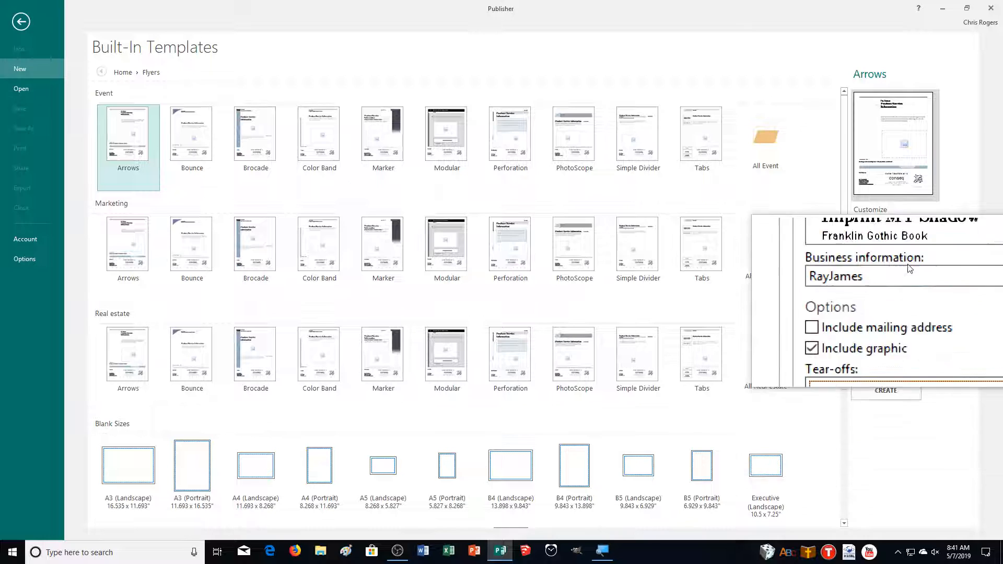
click(912, 346)
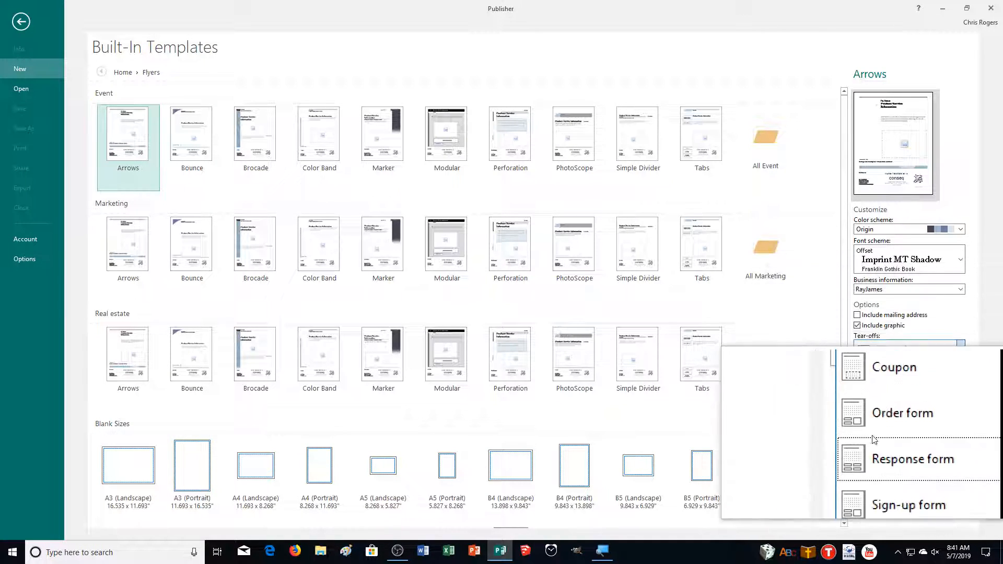
click(915, 434)
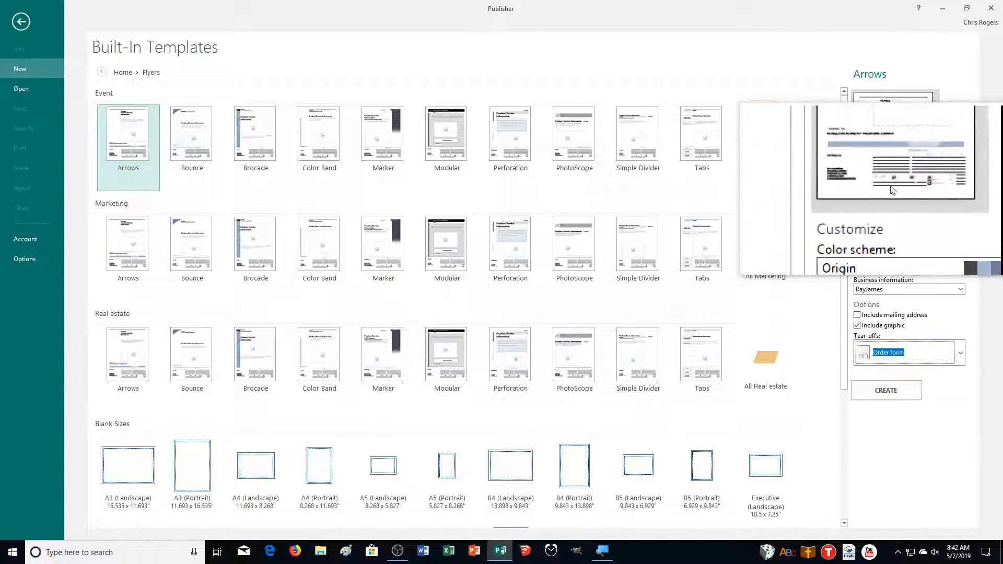
click(910, 360)
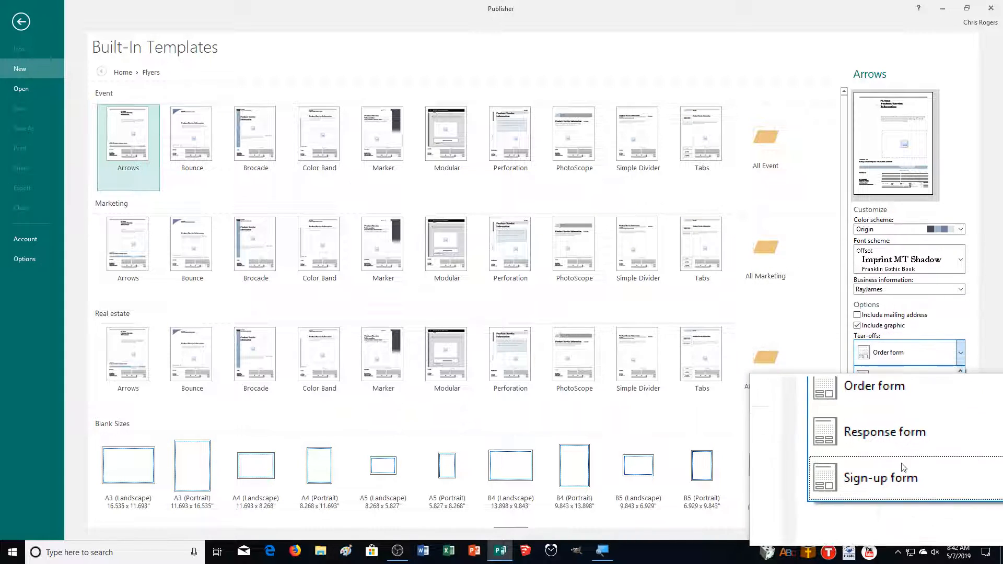
click(936, 448)
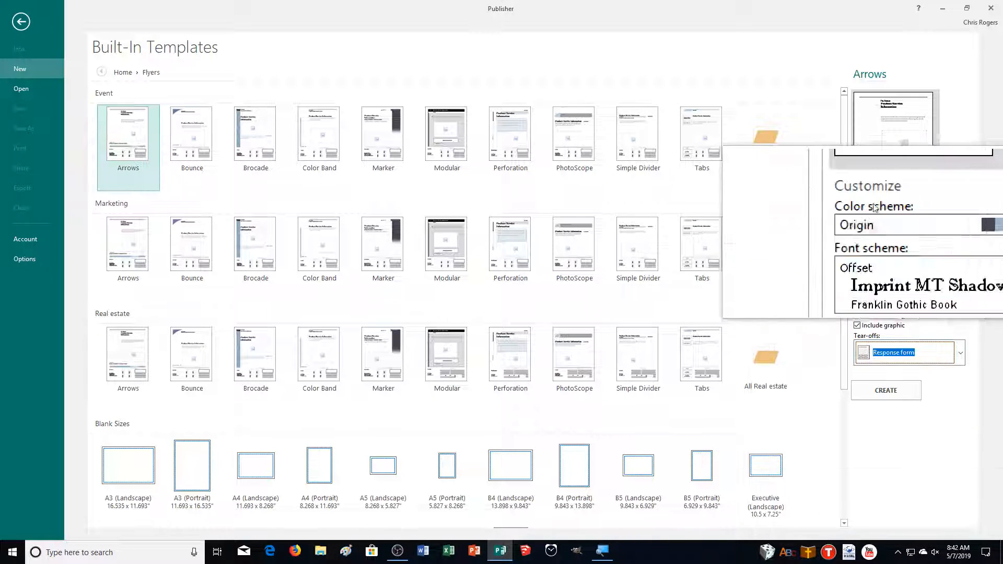
click(910, 352)
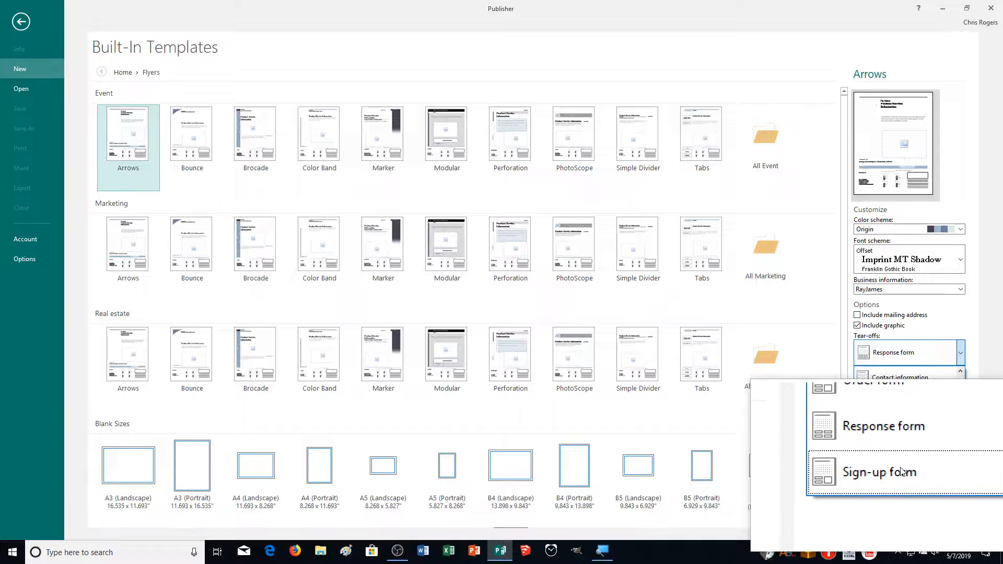
click(901, 464)
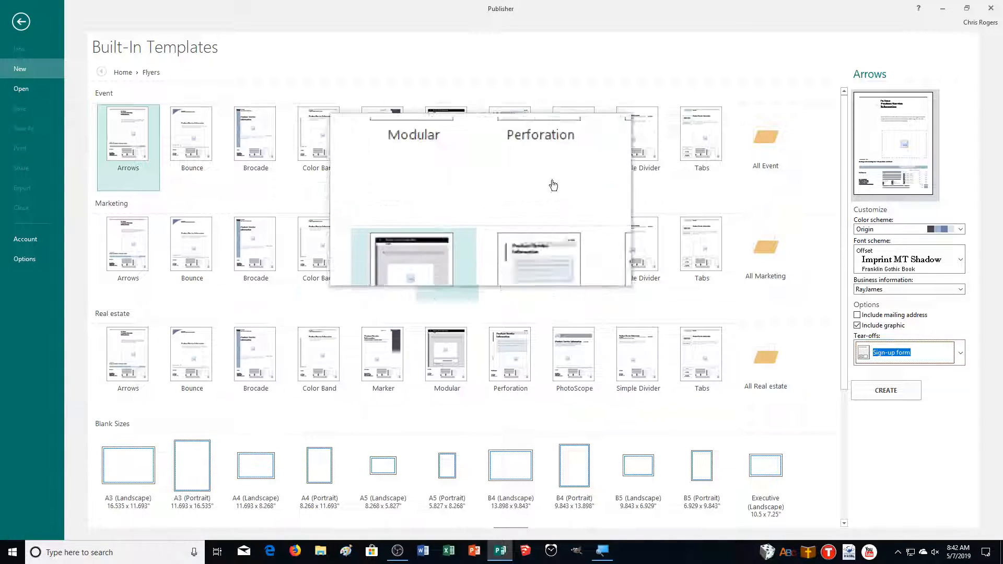
Step: Select the Blends informational template from the complete set of event flyers
click(762, 151)
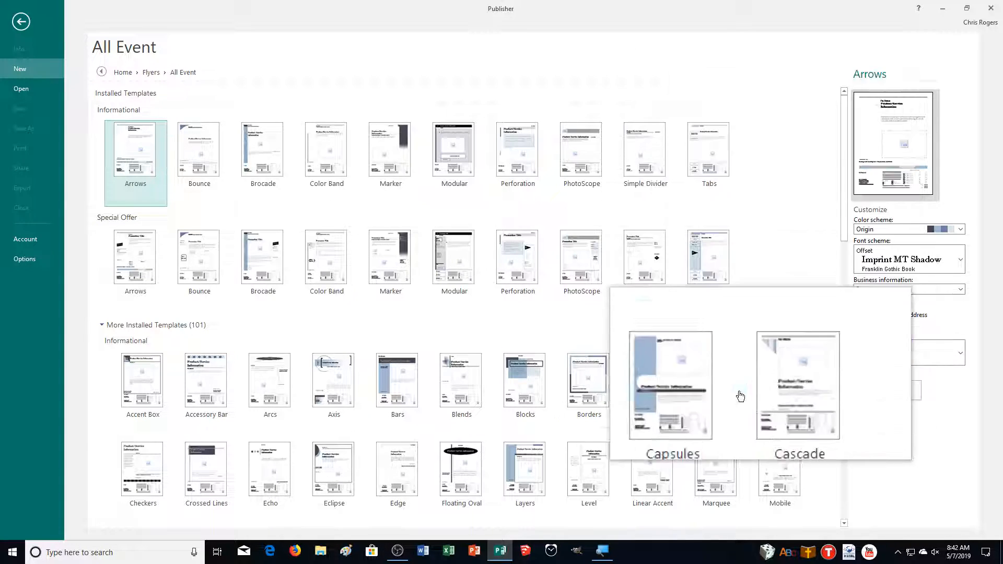
click(151, 72)
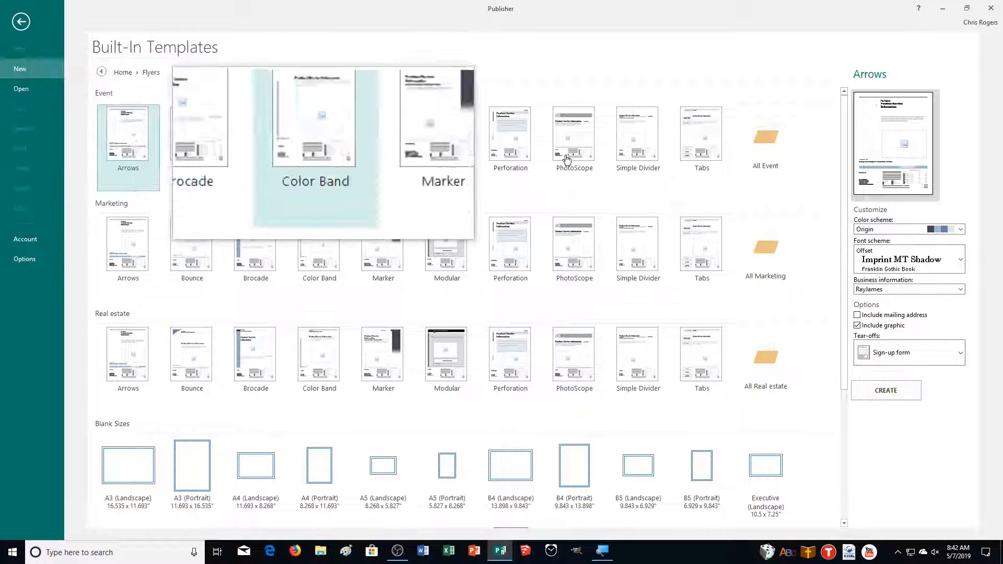
click(782, 154)
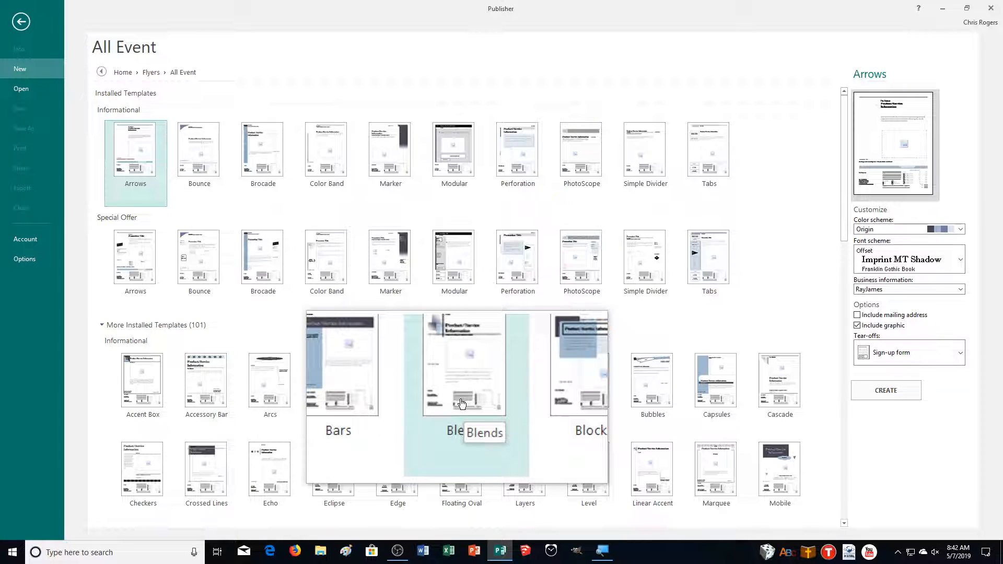
click(462, 401)
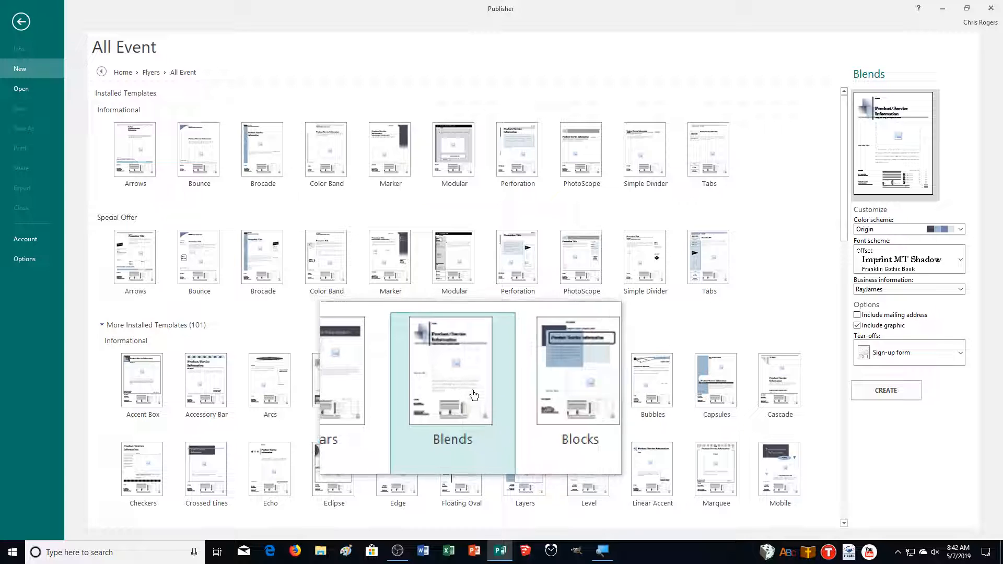
Step: Apply the Plum color scheme and the Online font scheme (Verdana Bold, Verdana) to the Blends flyer
click(888, 229)
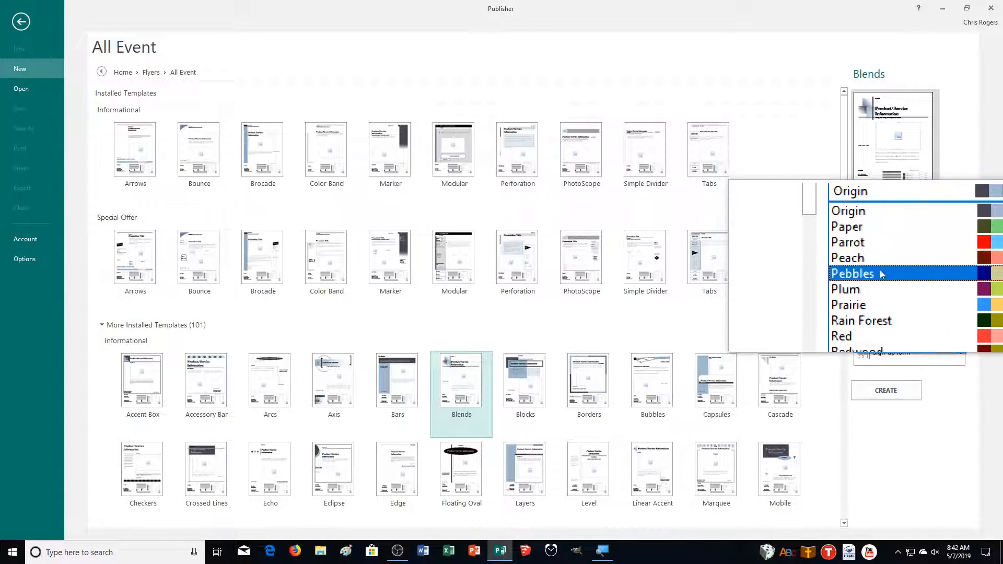
click(882, 281)
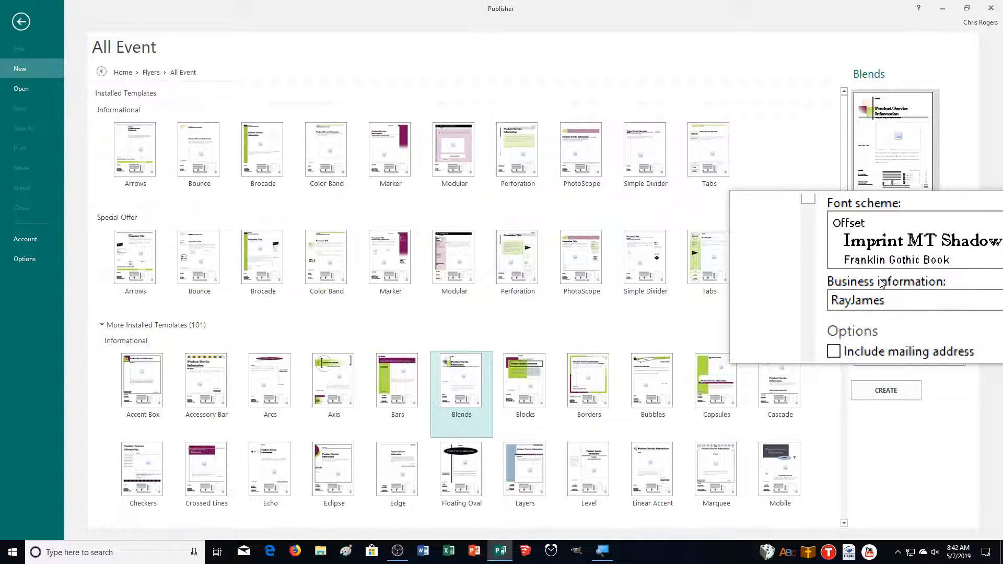
click(912, 252)
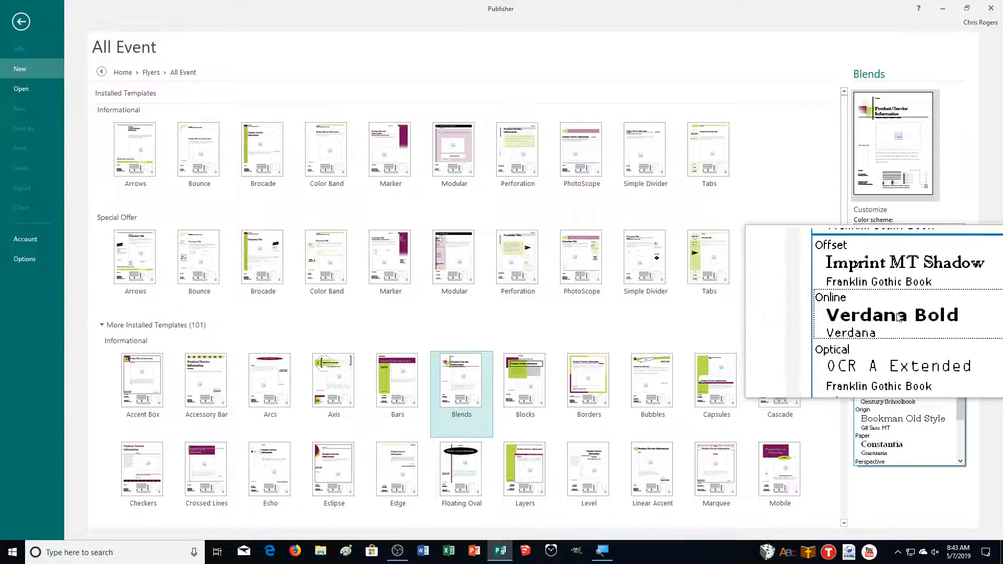
click(898, 317)
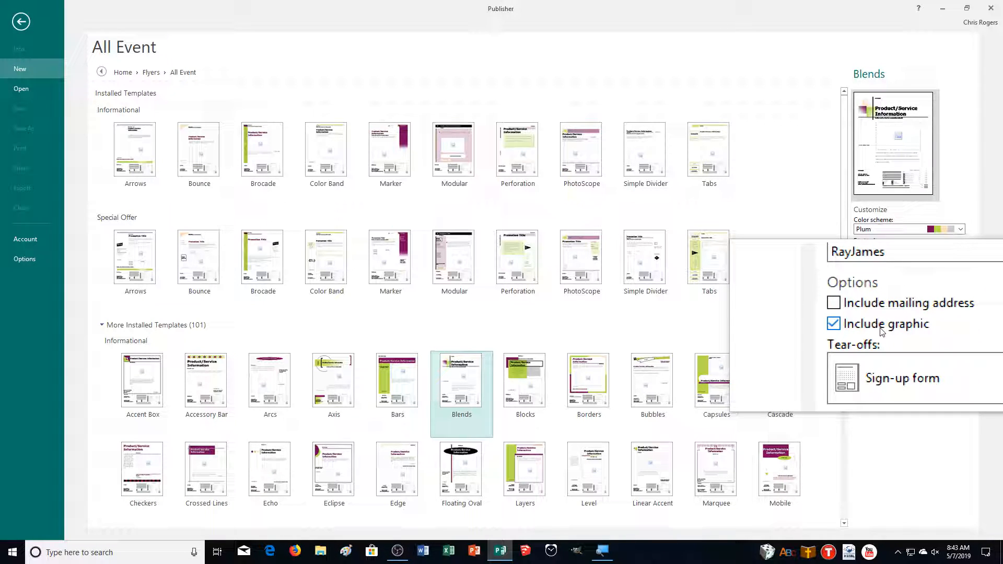
Step: Exclude the graphic from the Blends flyer and set its tear-offs to None
click(883, 330)
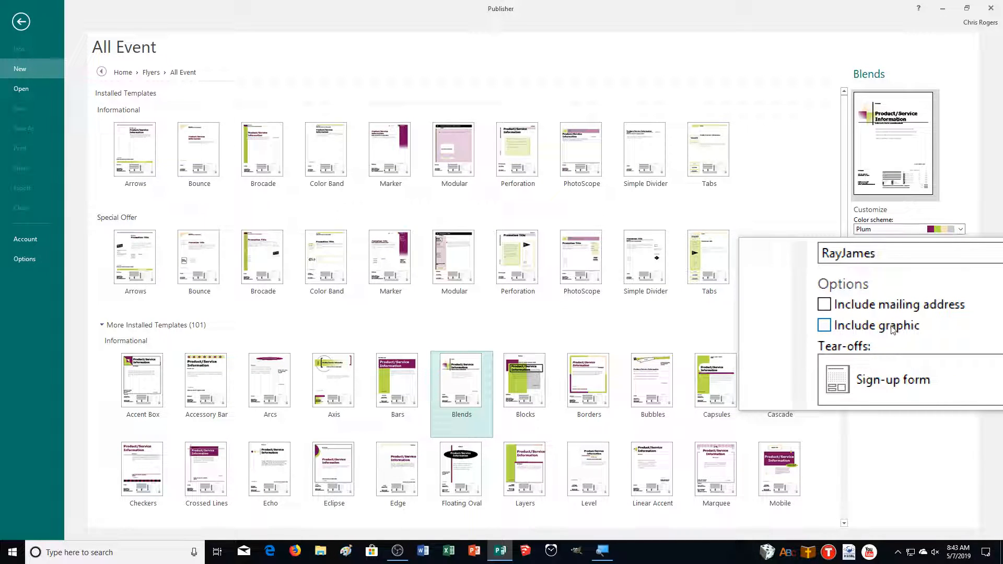
click(908, 348)
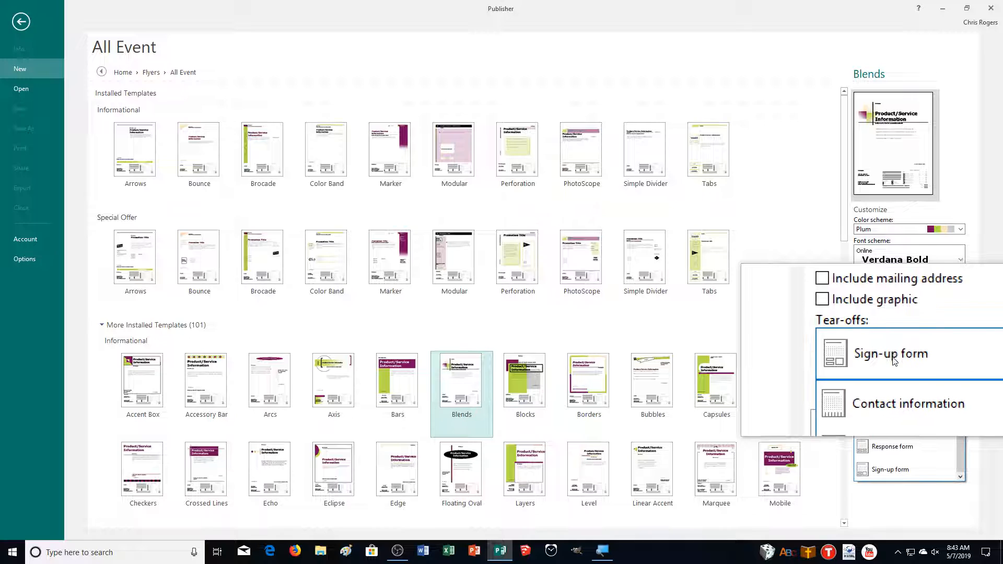
scroll(912, 411, up, 3)
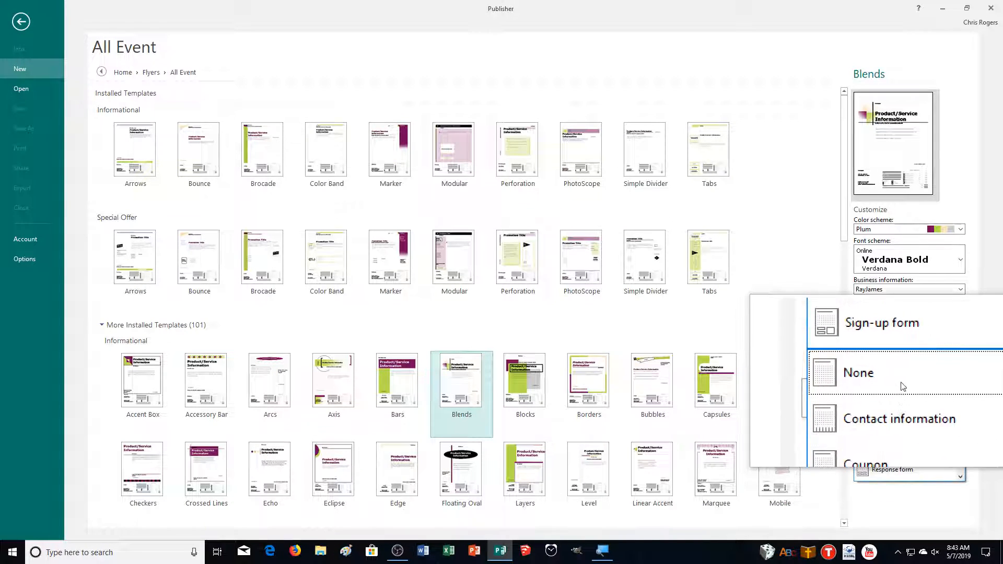
click(901, 385)
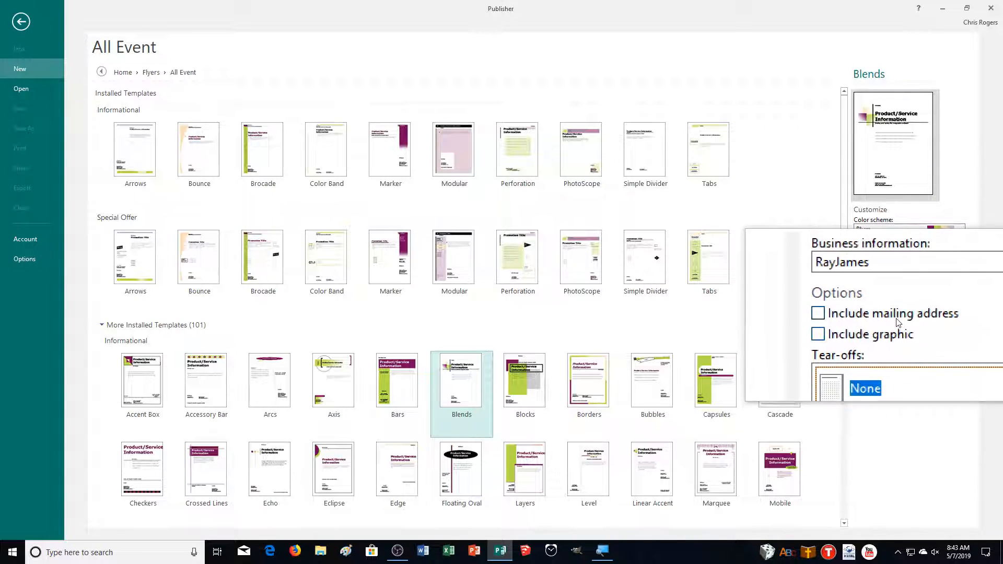
Step: Switch to the first saved business information set and create the flyer publication
click(909, 291)
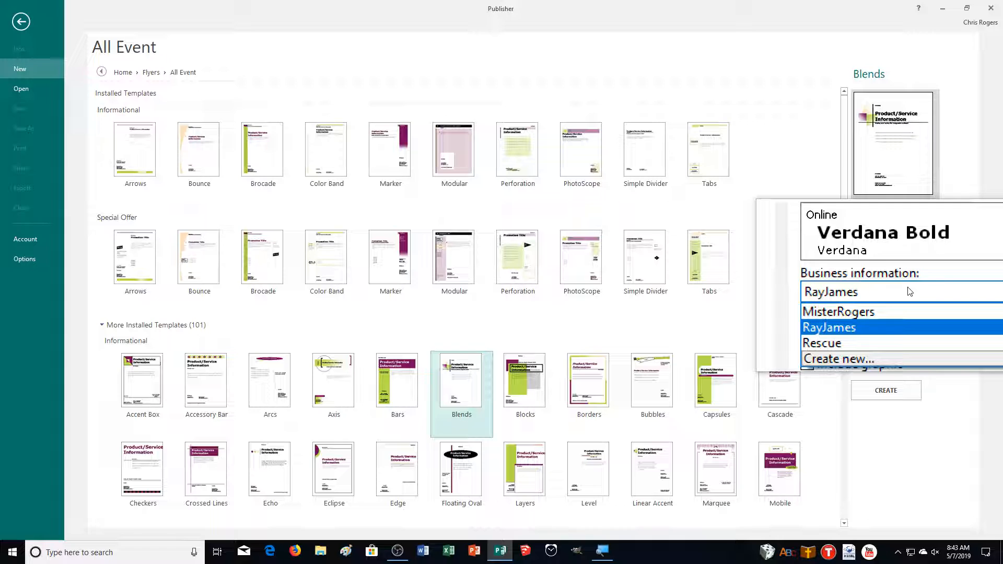
click(904, 296)
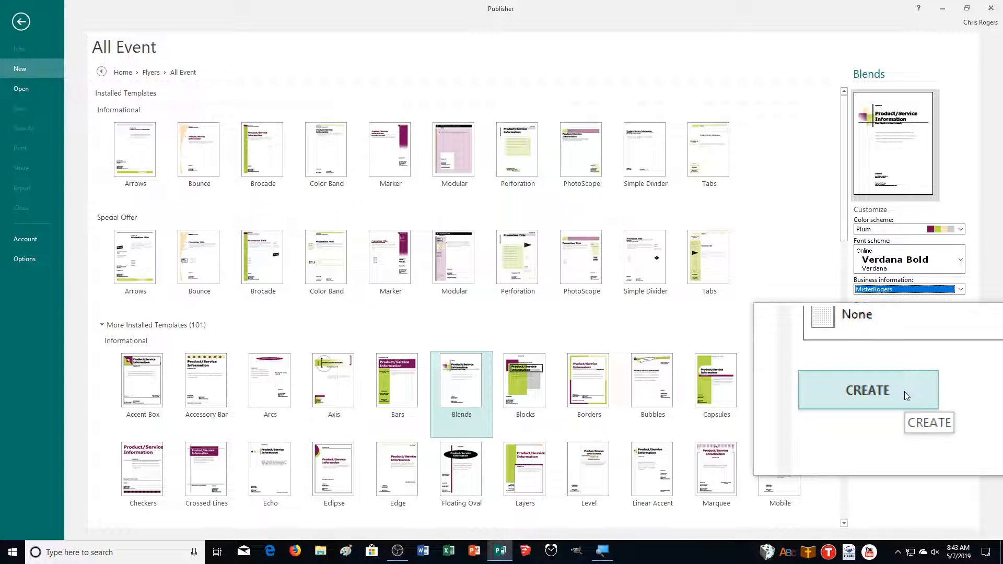
click(905, 393)
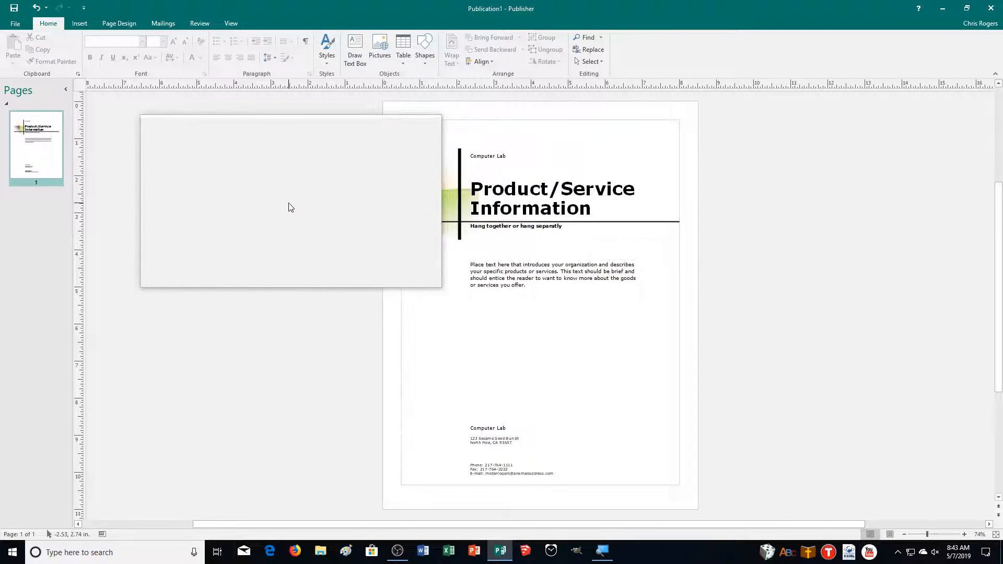
Step: Save the publication as 38WASH_MR in the CADemonstration2 folder under Documents
click(19, 15)
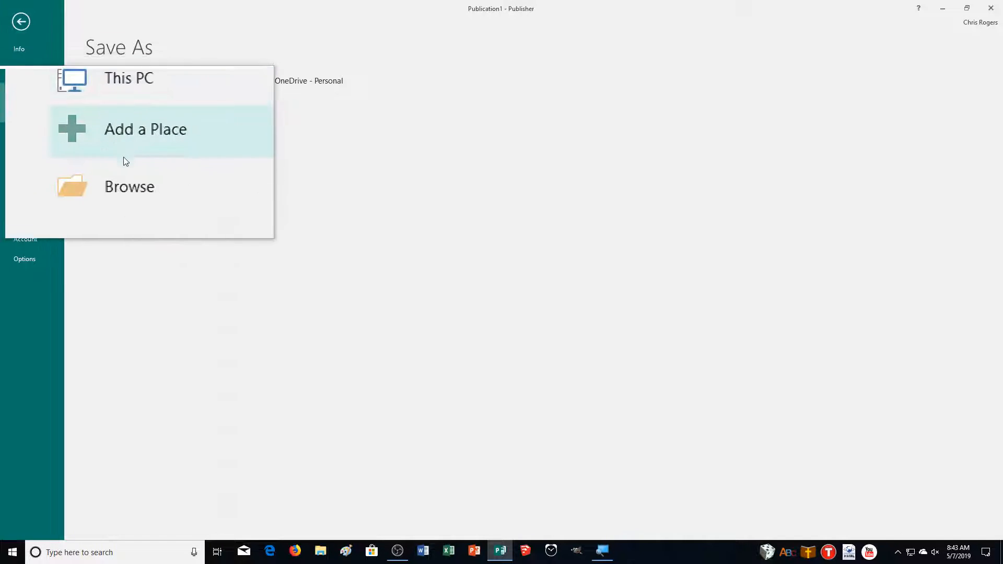
click(123, 168)
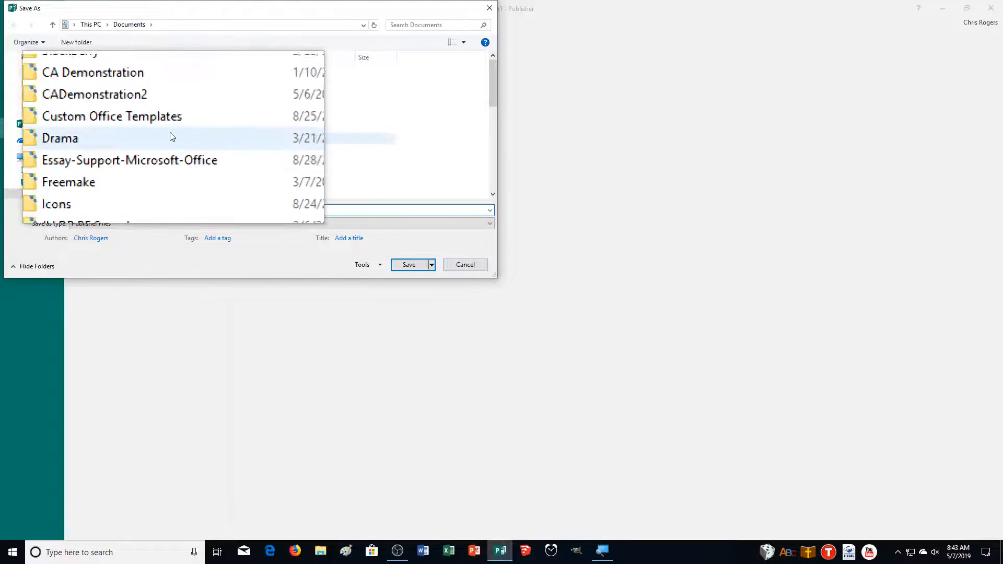
double_click(159, 116)
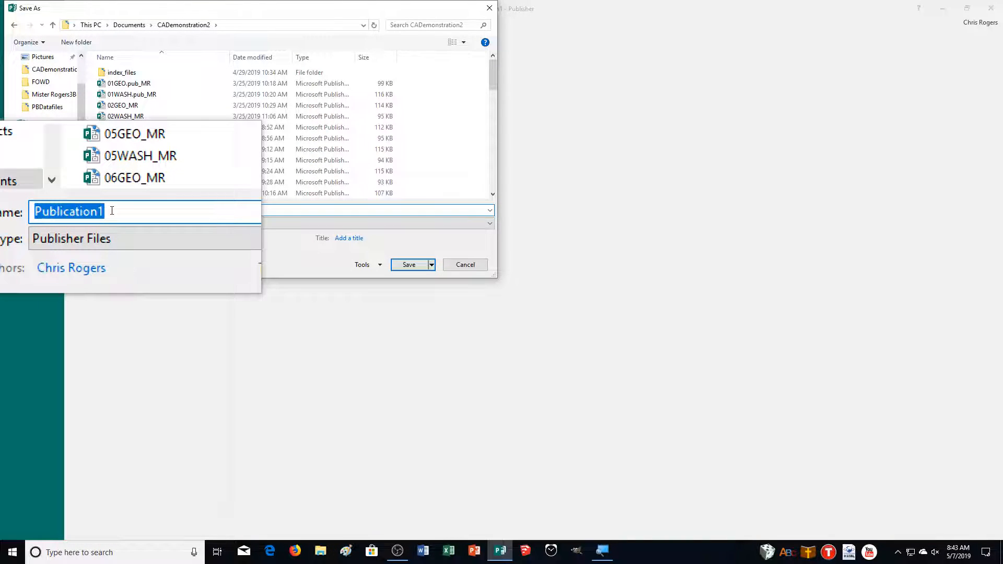
text(38WASH_MR)
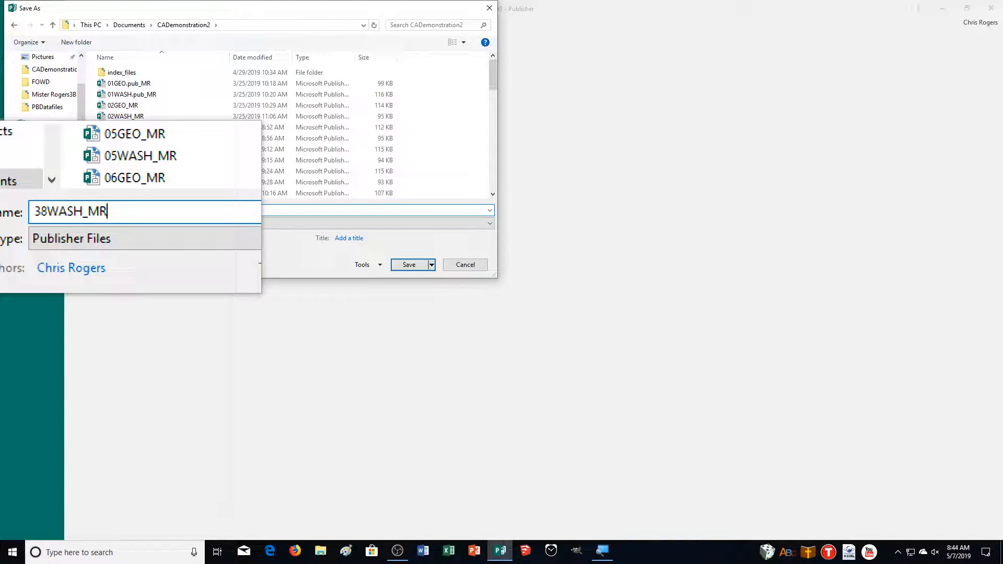
key(Return)
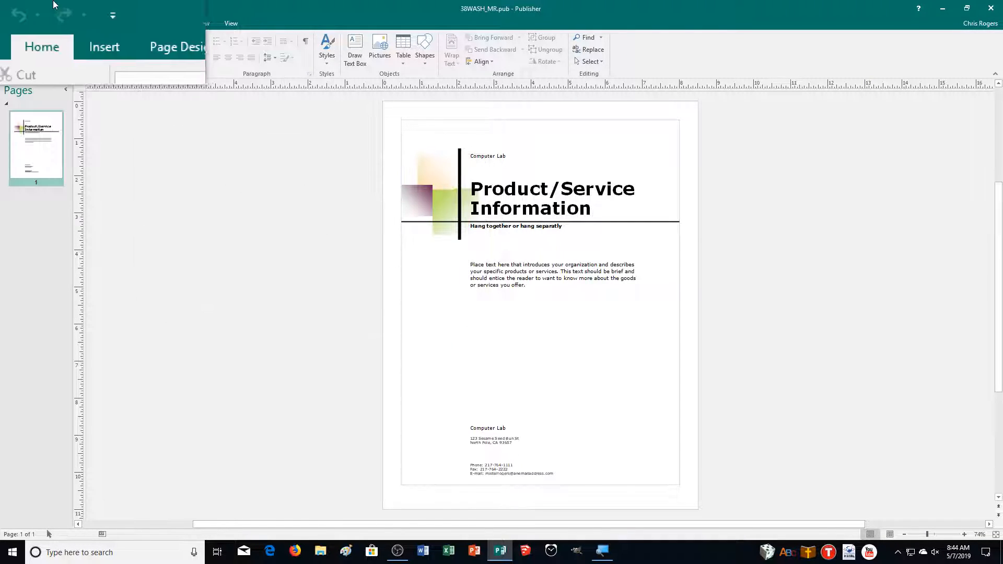
Step: Start changing the flyer's template and select the informational Blends design among all event flyers
click(110, 25)
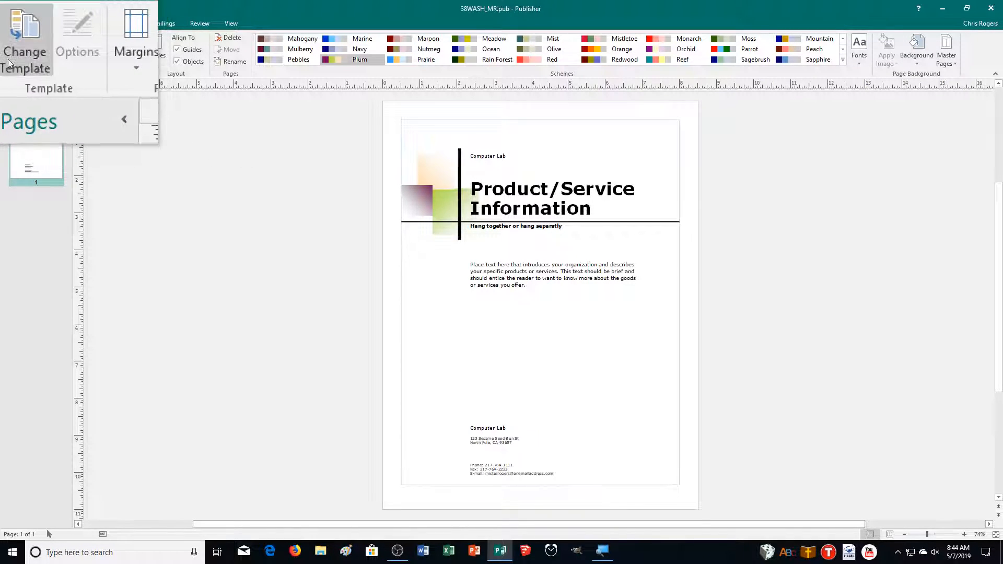
click(8, 59)
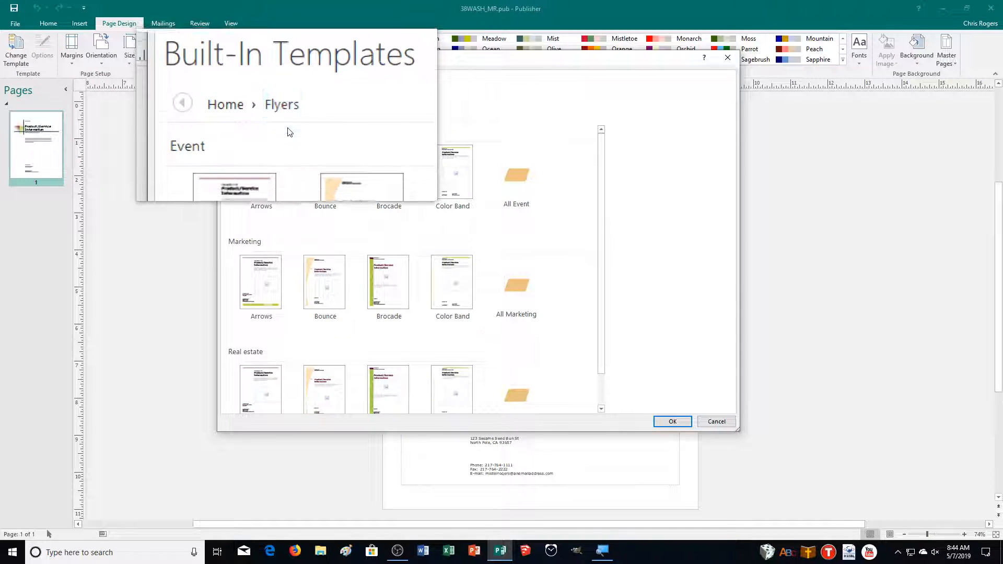
click(515, 183)
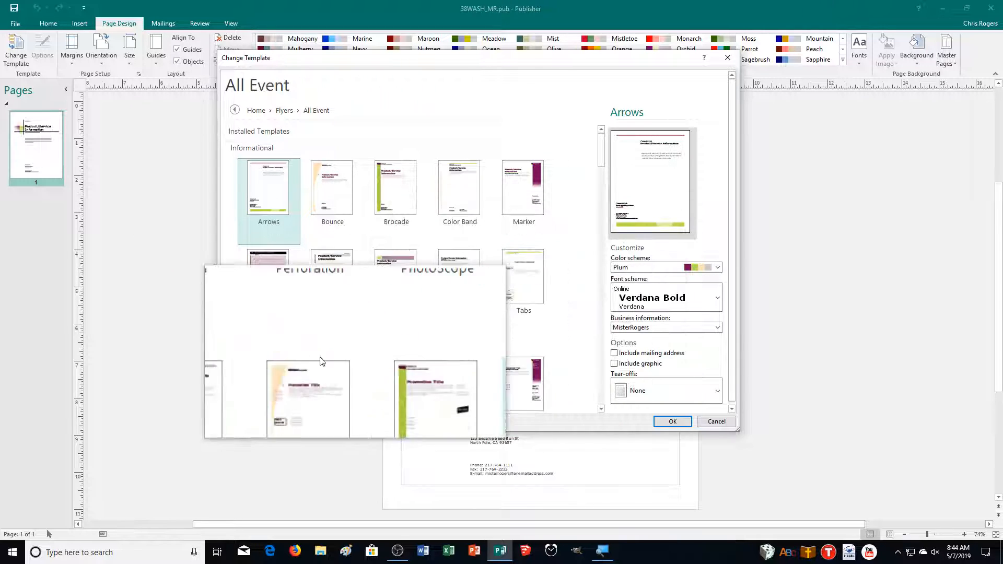
scroll(261, 220, down, 3)
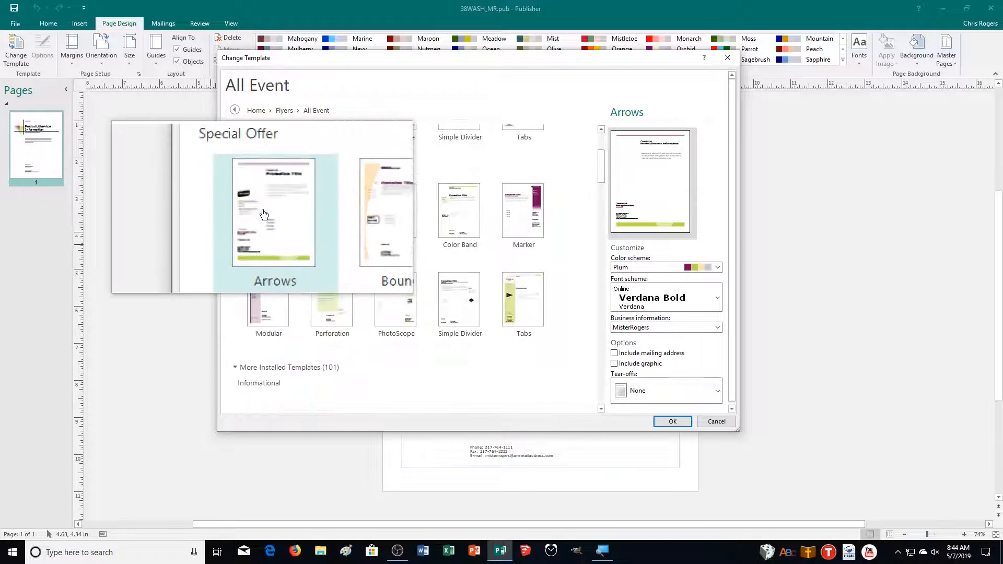
scroll(255, 209, down, 2)
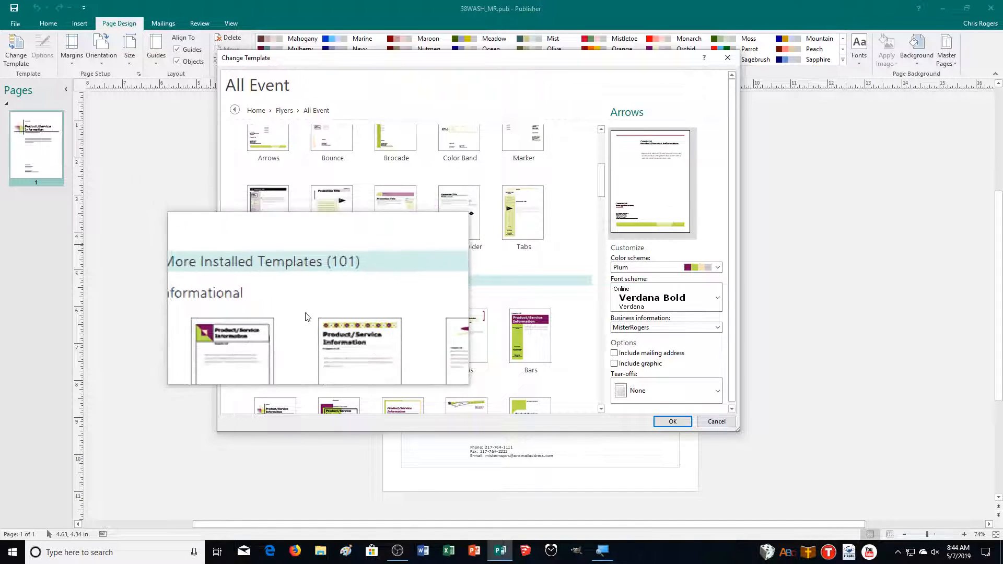
scroll(366, 366, down, 4)
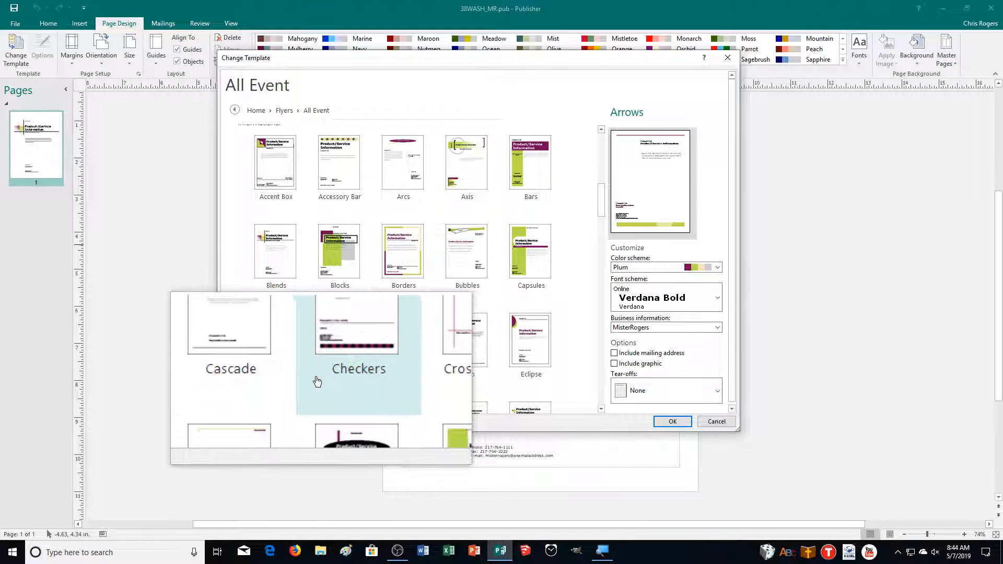
click(292, 291)
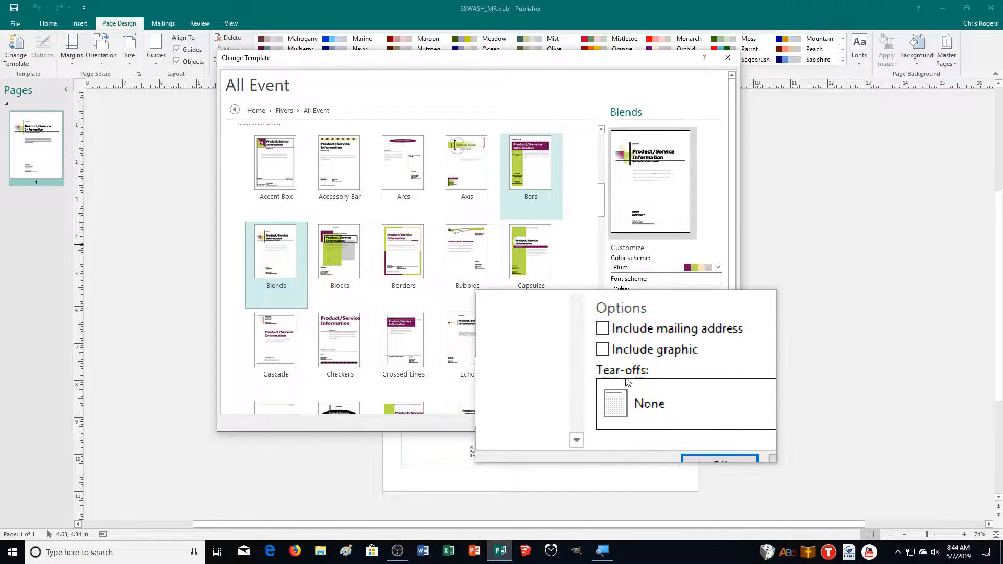
Step: Set the Blends template's tear-offs to Contact information and apply it to the current publication
click(653, 396)
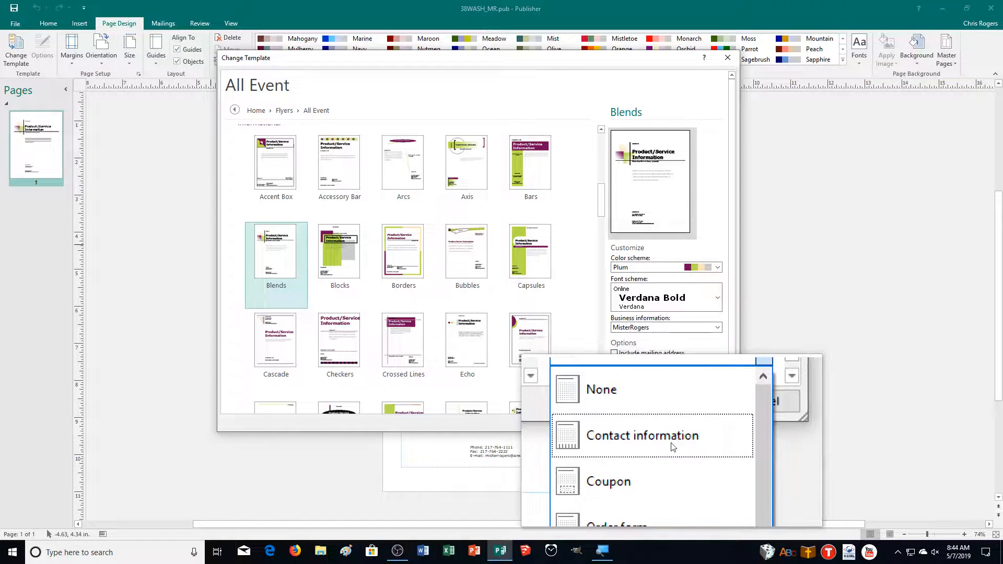
click(672, 445)
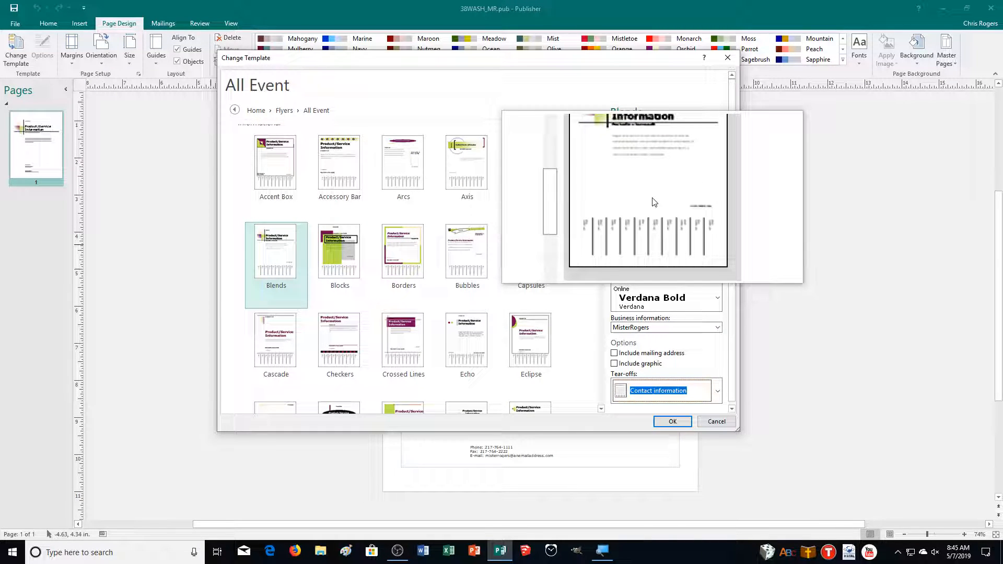
click(674, 427)
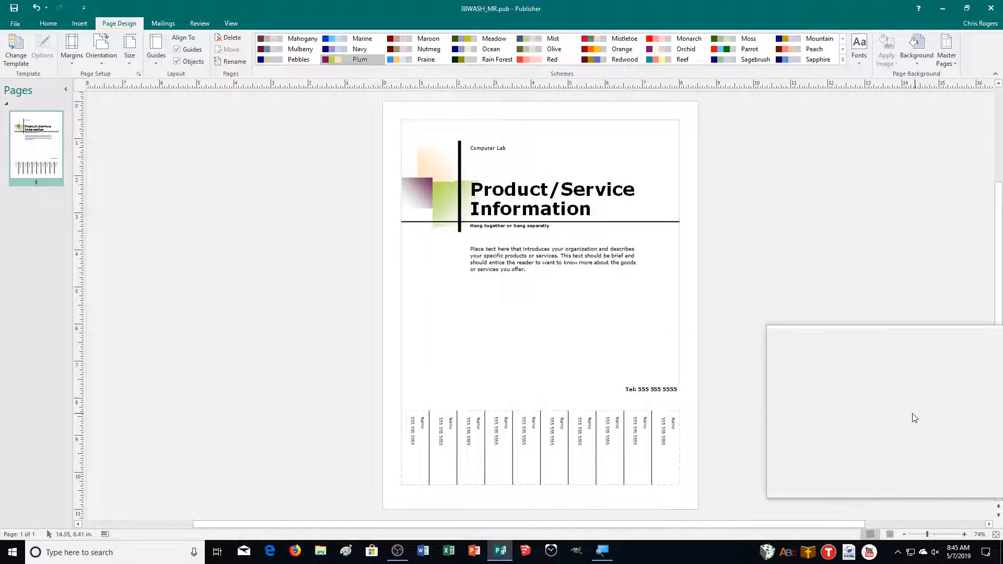
Step: Move the introductory body text box under the tagline to the page's left margin, at about 0.50, 3.70 in
click(964, 535)
click(964, 534)
click(964, 535)
scroll(895, 423, up, 3)
scroll(885, 396, down, 2)
scroll(884, 395, down, 3)
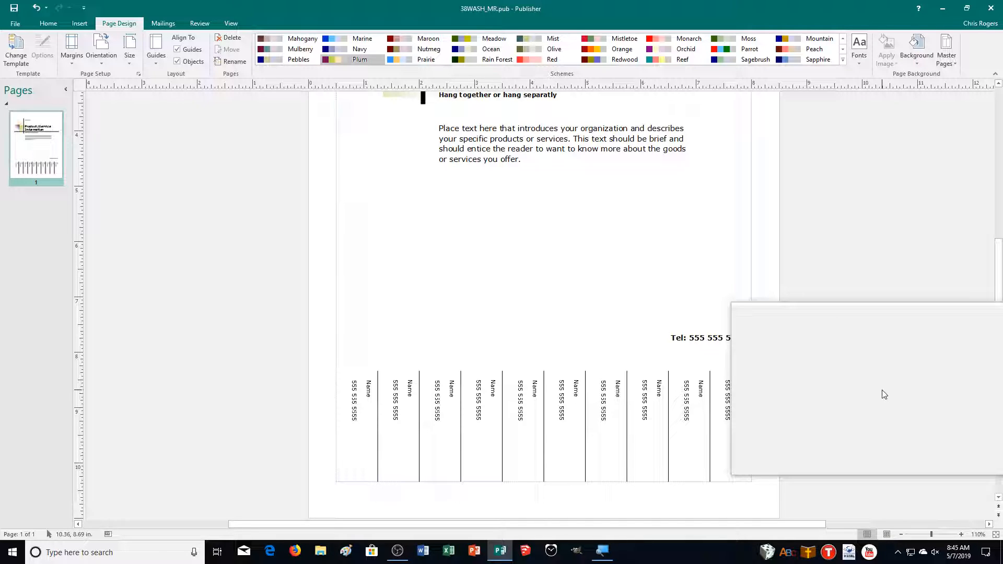
scroll(871, 410, up, 3)
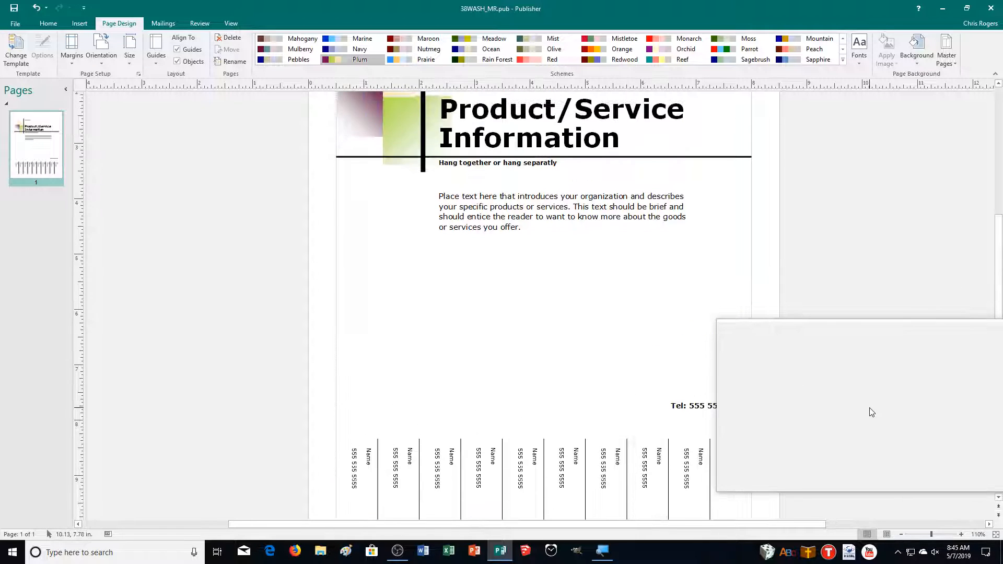
click(613, 309)
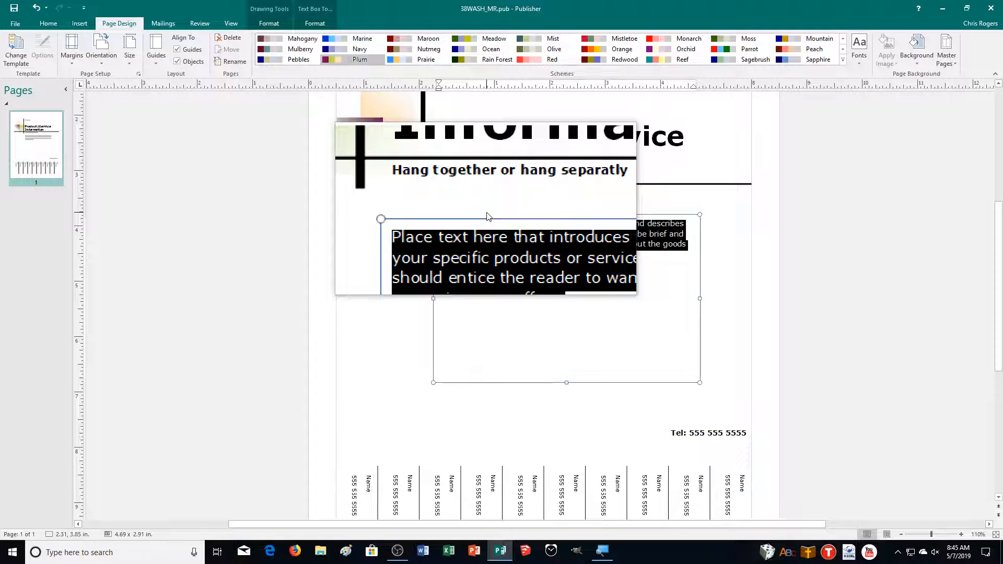
drag(489, 215, 428, 206)
scroll(432, 203, up, 1)
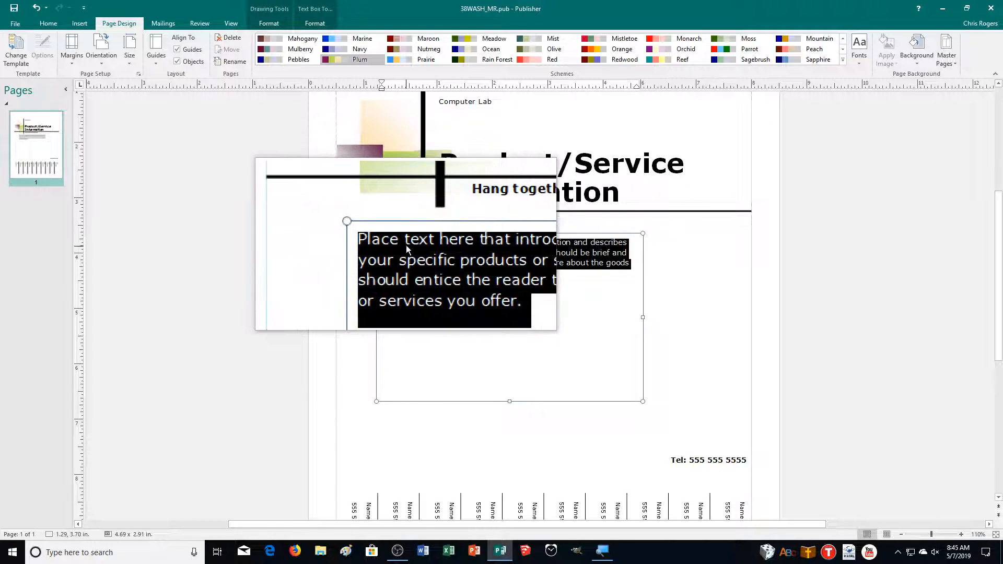
drag(408, 237, 363, 233)
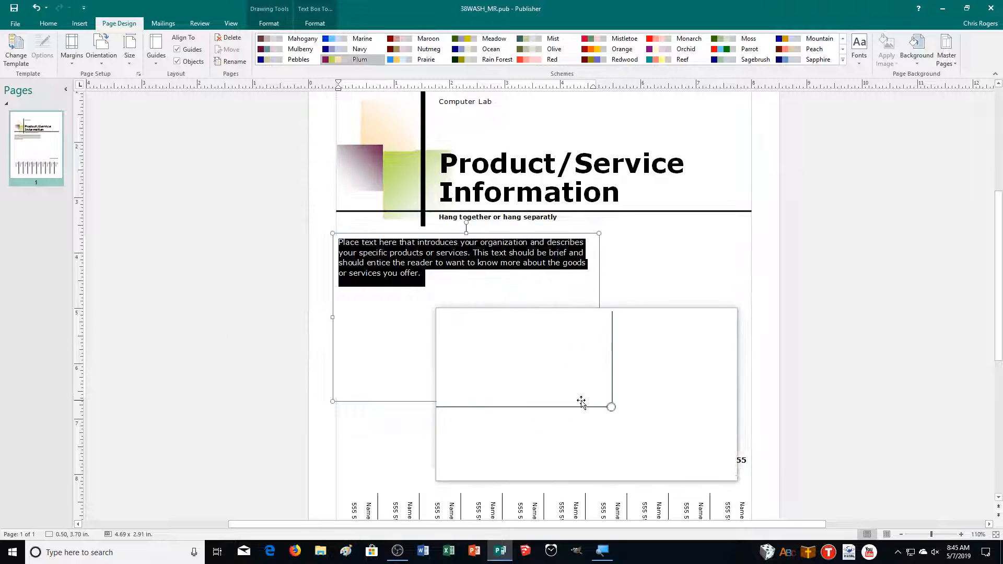
Step: Replace the body placeholder text with "With today's busy schedules, it's easy to overlook your dog's grooming."
click(365, 260)
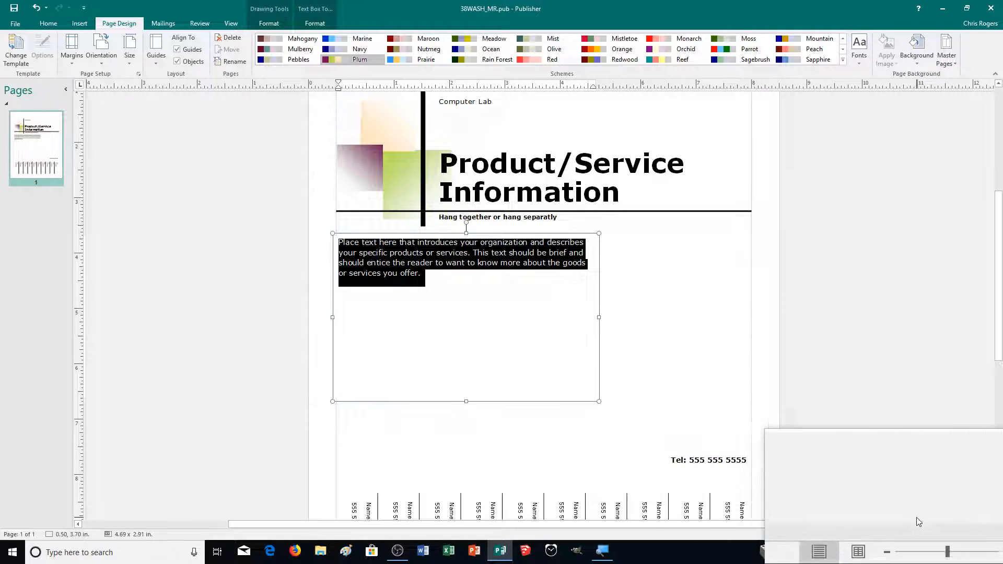
click(964, 538)
click(964, 539)
click(964, 538)
click(964, 539)
click(964, 539)
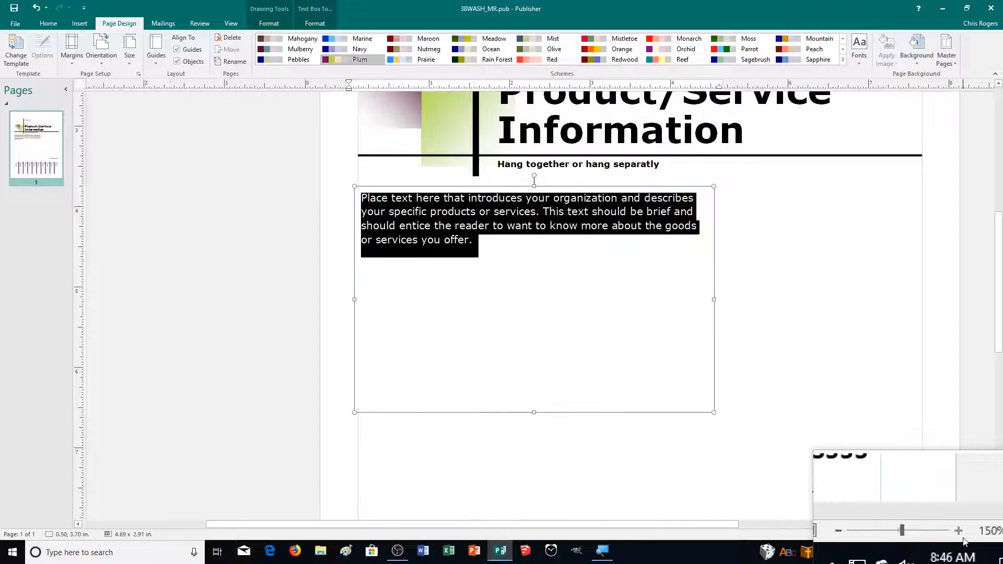
click(964, 538)
click(964, 538)
click(964, 539)
click(964, 538)
click(964, 538)
click(964, 539)
click(963, 538)
click(964, 538)
click(629, 237)
key(ctrl+a)
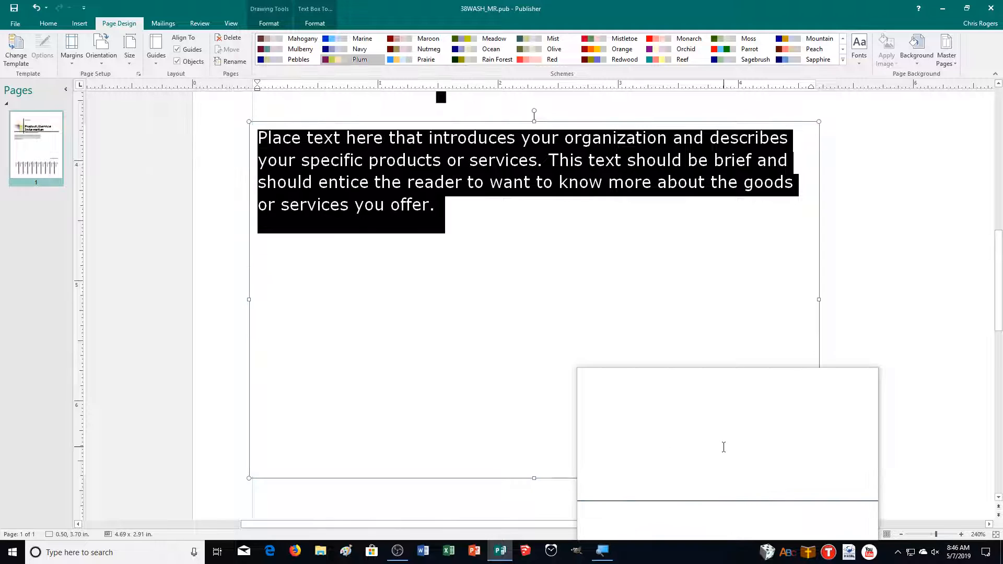
text(With today's bu)
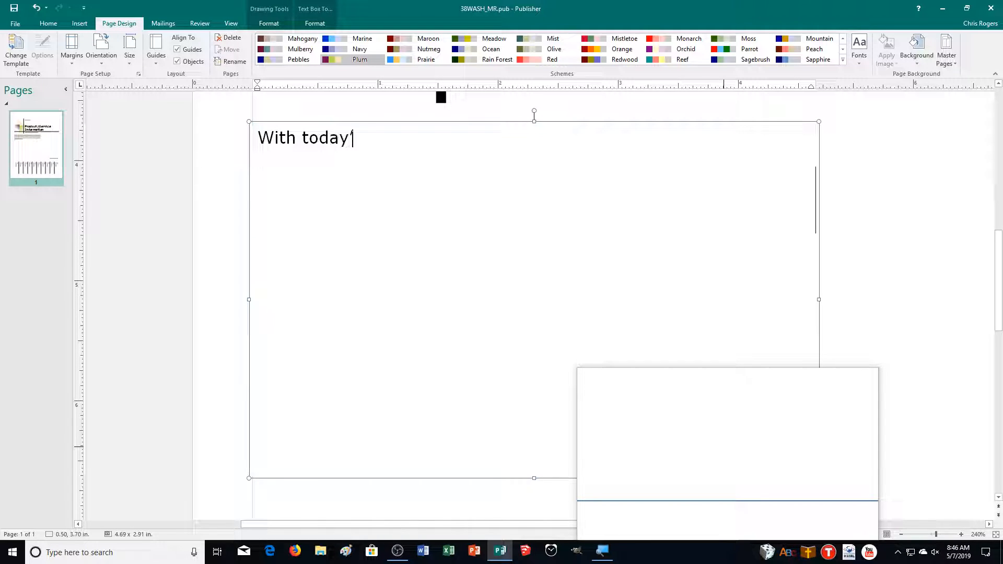
text(sy schedules)
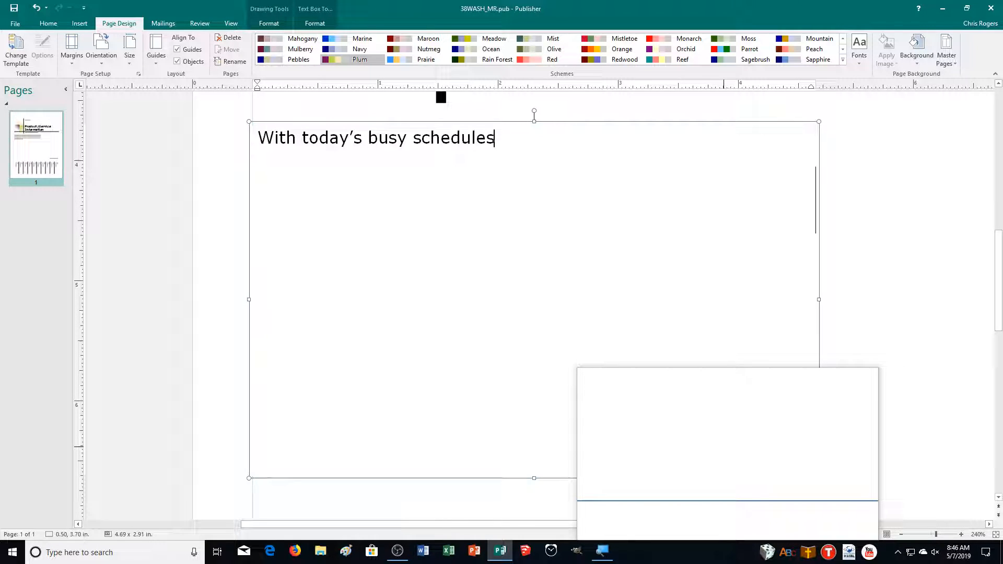
text(, it's easy to overlook you )
text(do)
key(BackSpace)
key(BackSpace)
key(BackSpace)
text(r dog)
text('s grooming. Whether )
Step: Continue the first paragraph: "Whether your pet needs a bath, a manicure, or just a good brushing, let me take care of it for you!"
text(your pet needs a b)
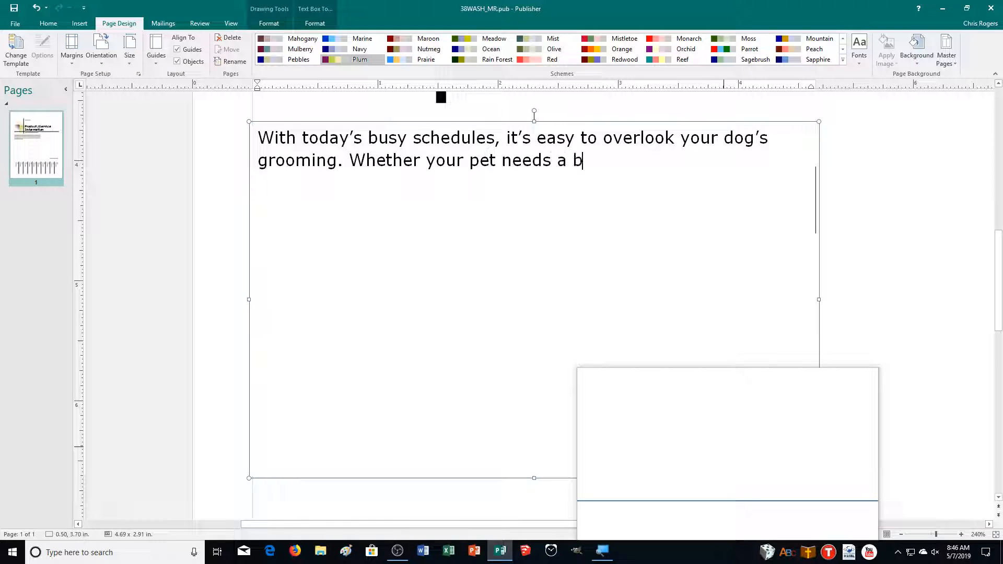
text(ath, a mi)
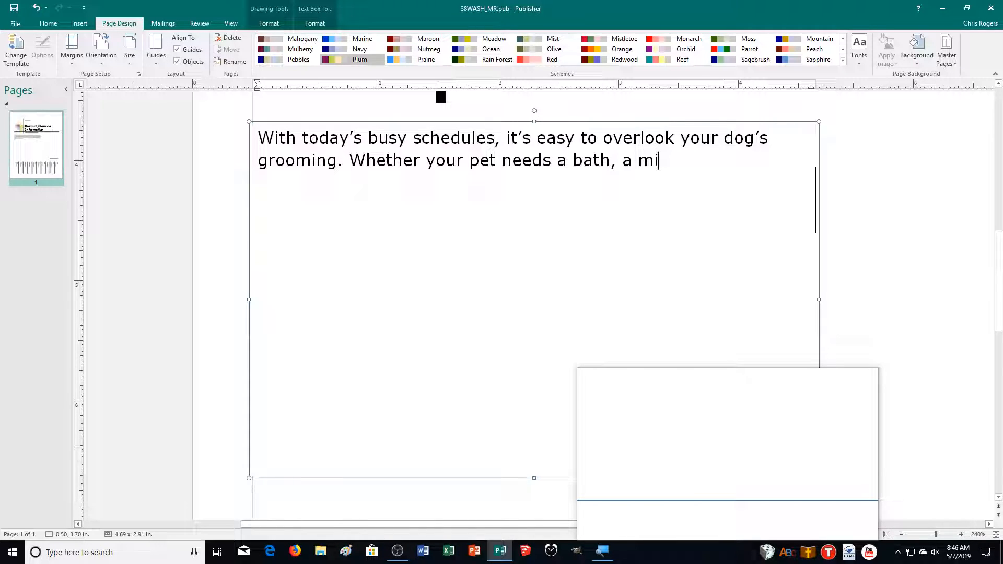
key(BackSpace)
text(anicure, o)
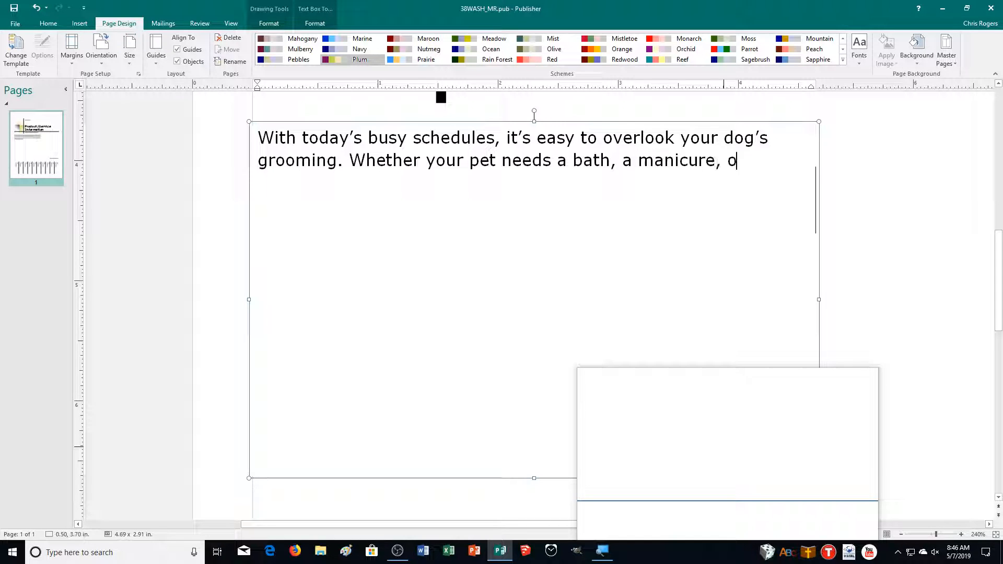
text(r just a good brushing, let me take care of it for you!)
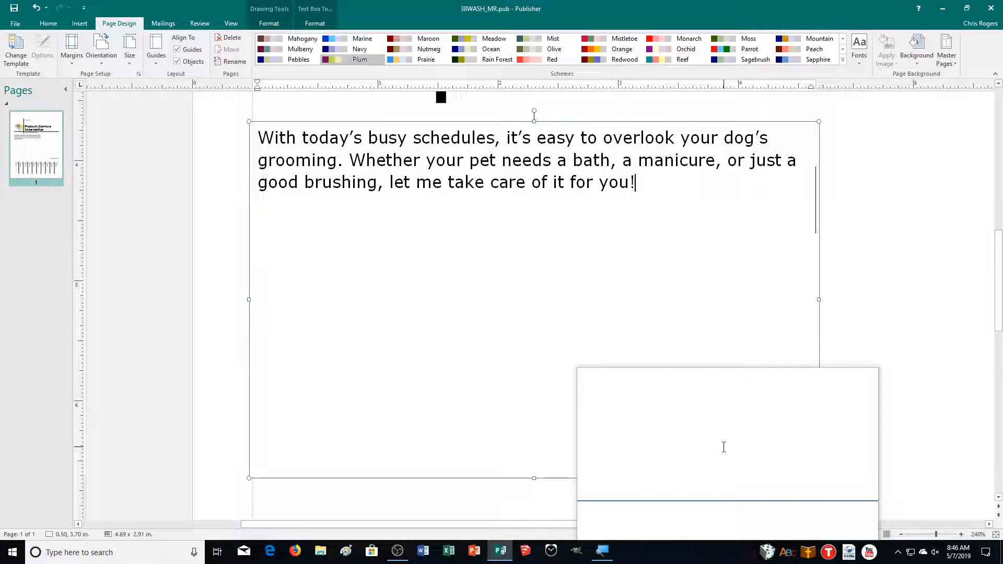
Step: Add a second body paragraph beginning "I am dog lover with three of my own, and will treat your pet with care"
text( am dog lover wi)
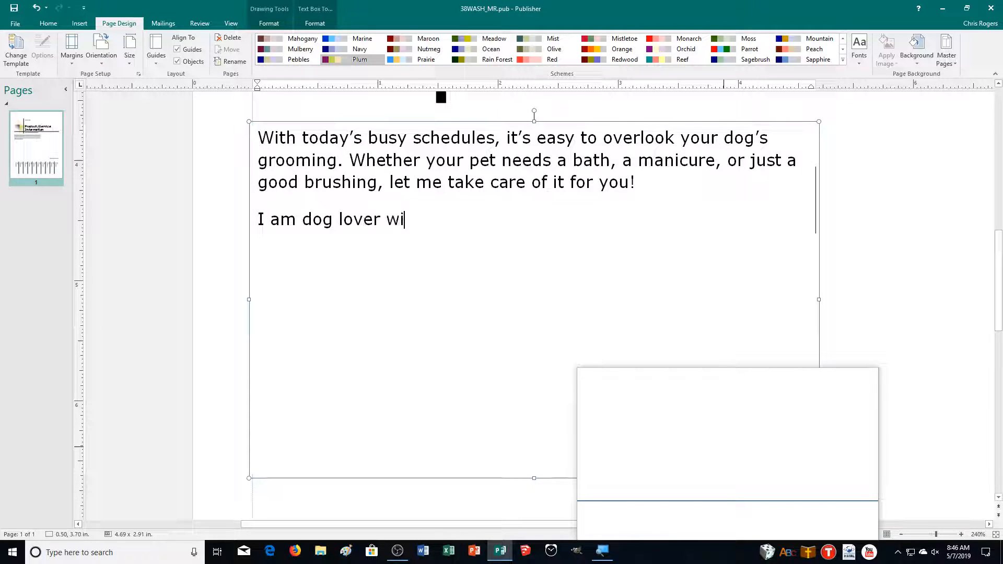
text(th three of my own, and w)
text(ill treat your pet wit)
text(h care)
Step: Complete the second paragraph: "Your dog will come back sweet smelling and tidy, making him or her a more pleasant companion for you."
text(. Your)
text( dog will come back )
text(swe)
text(et smaelling and tidy)
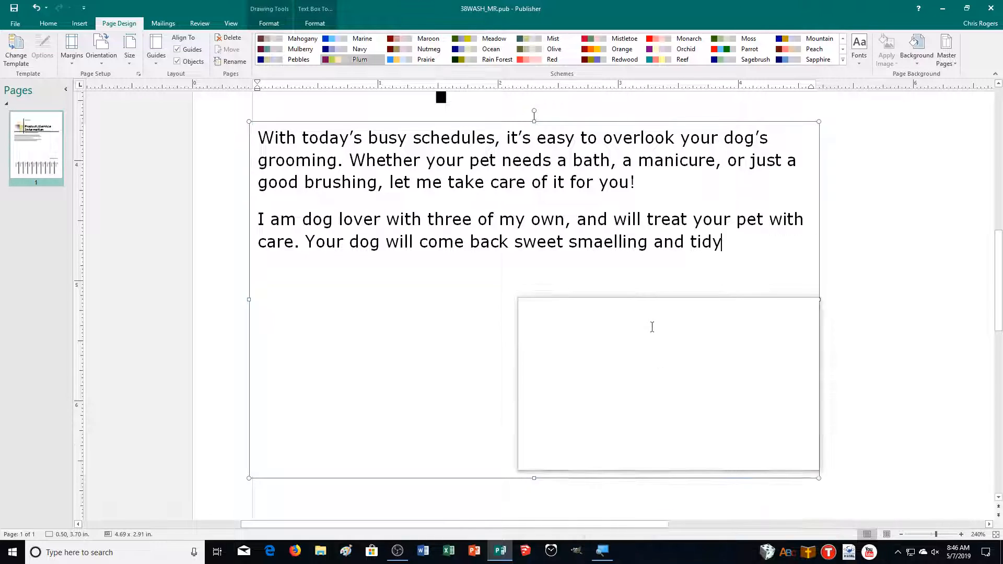
click(602, 239)
key(BackSpace)
click(742, 260)
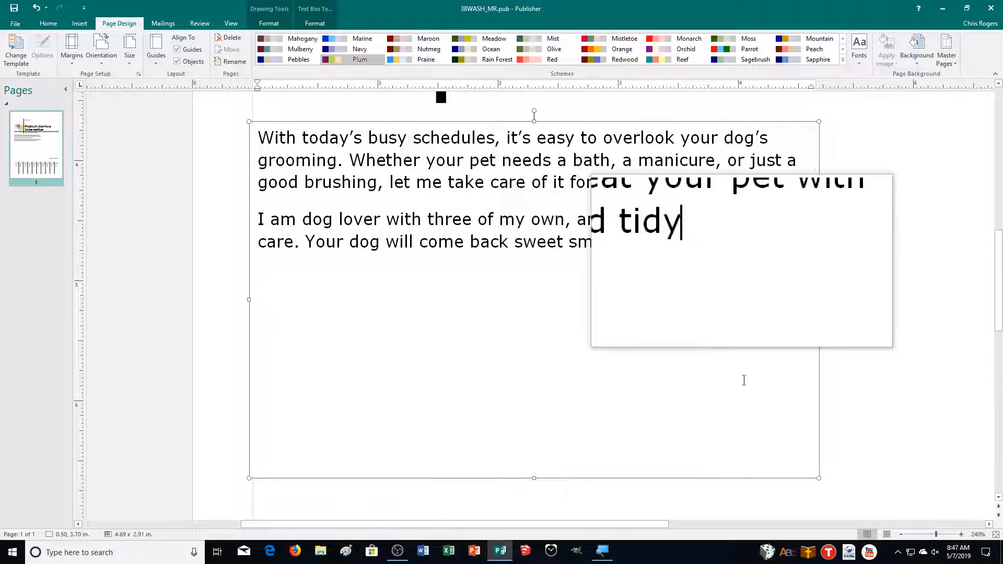
text(, making him )
text(or her a more)
text( pleasant companion of)
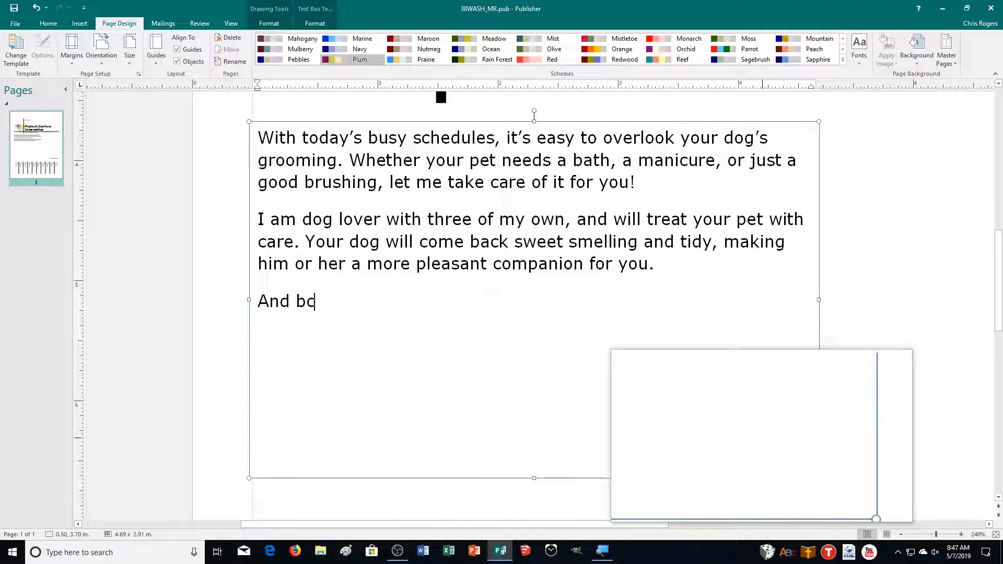
Step: Add a third paragraph: "And because Paw Washer is a mobile service, I come to you! No need to pick up or drop off your pet."
text(Paw )
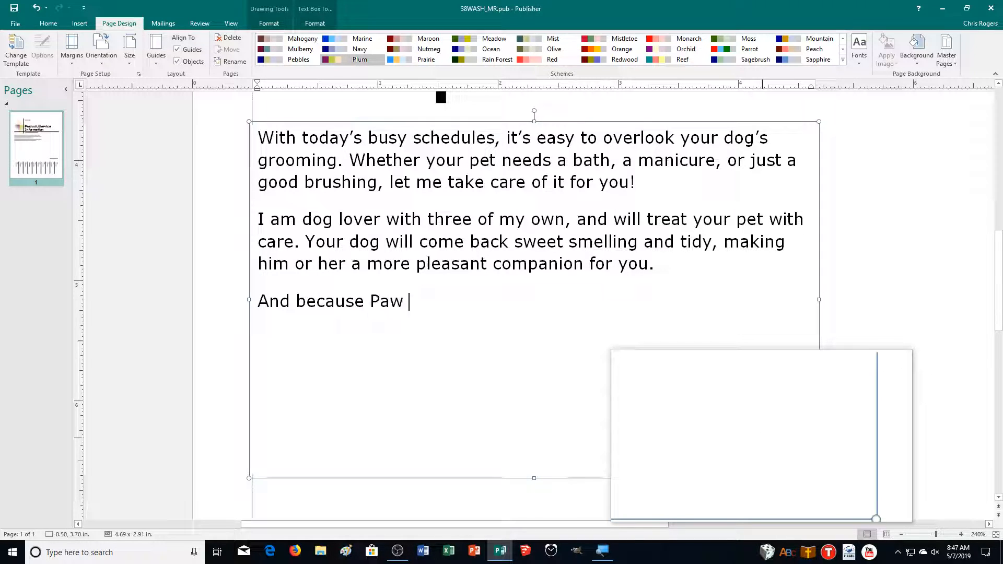
text(Washer is a mobile service.)
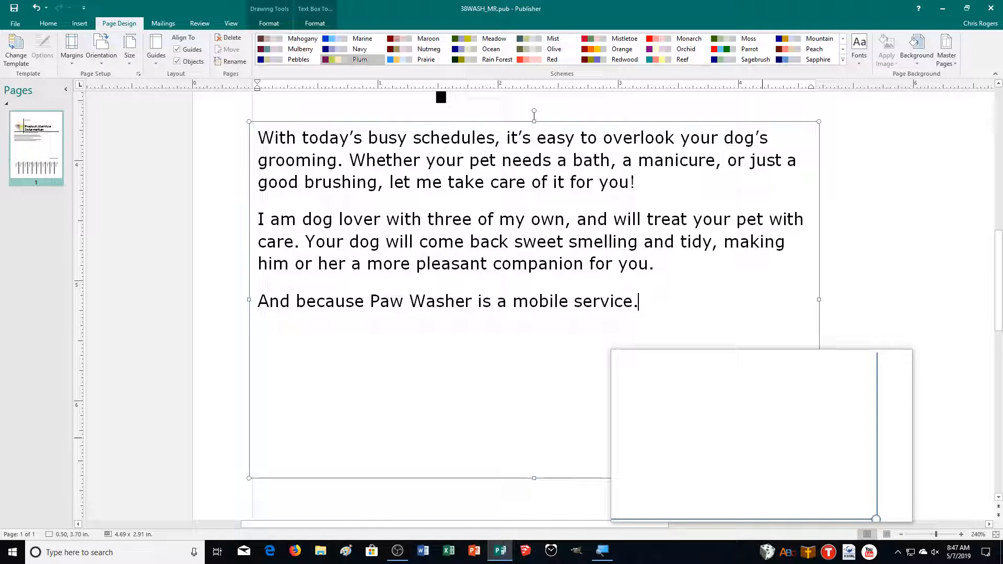
key(BackSpace)
text(, I come to you! No need to pick u)
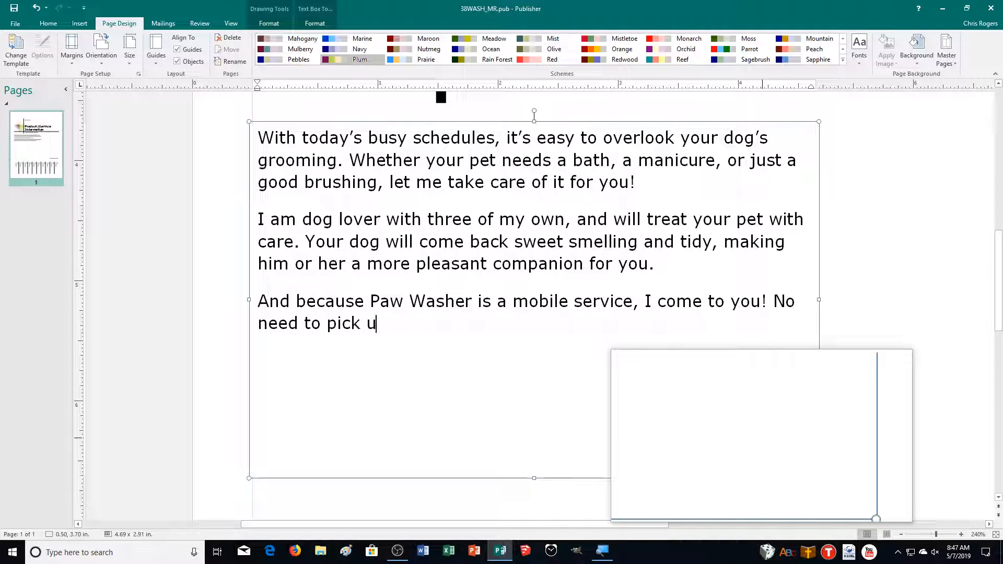
text(drop off your pet.)
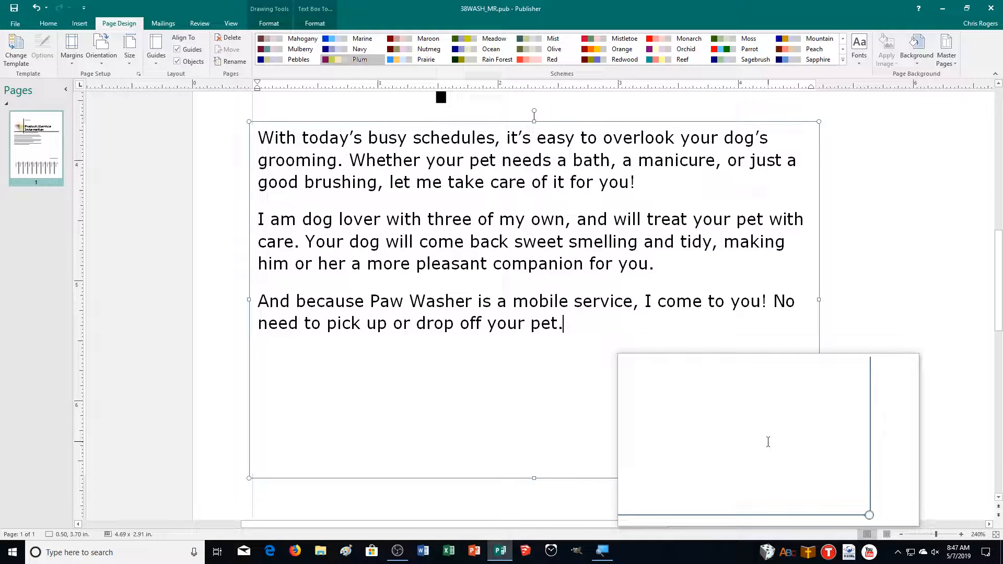
Step: Check the three body paragraphs up close and in the full-page layout
click(961, 534)
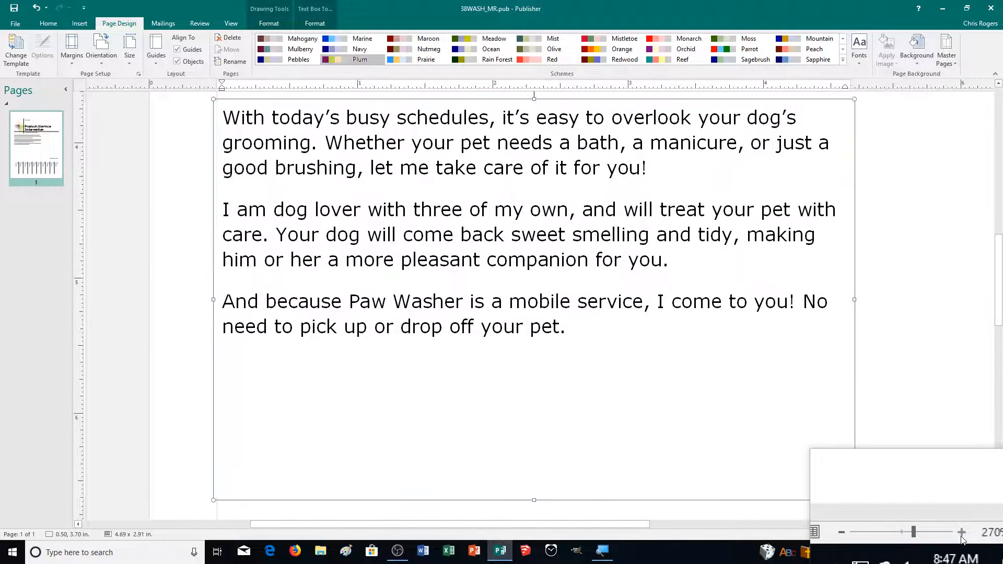
click(962, 533)
click(962, 533)
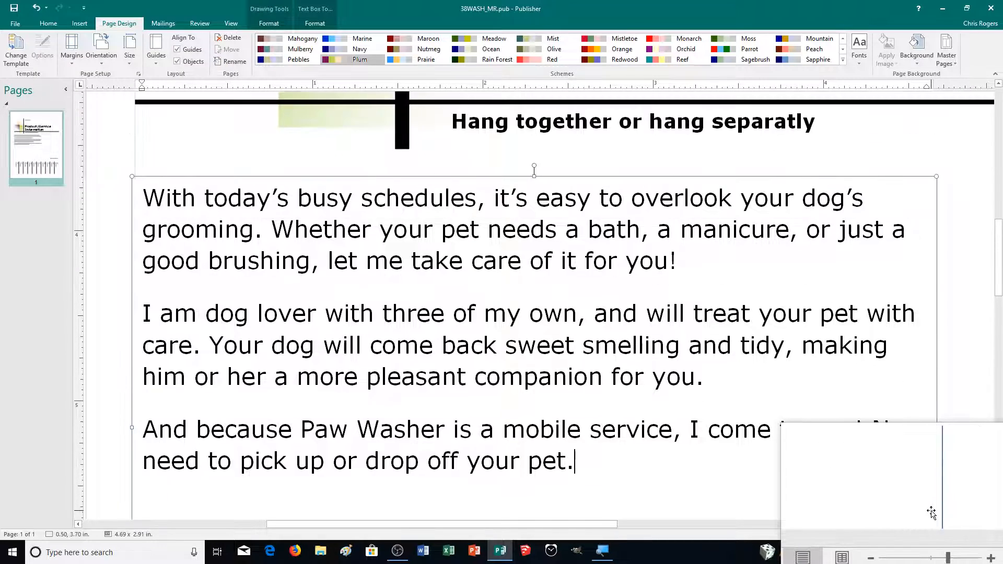
click(962, 533)
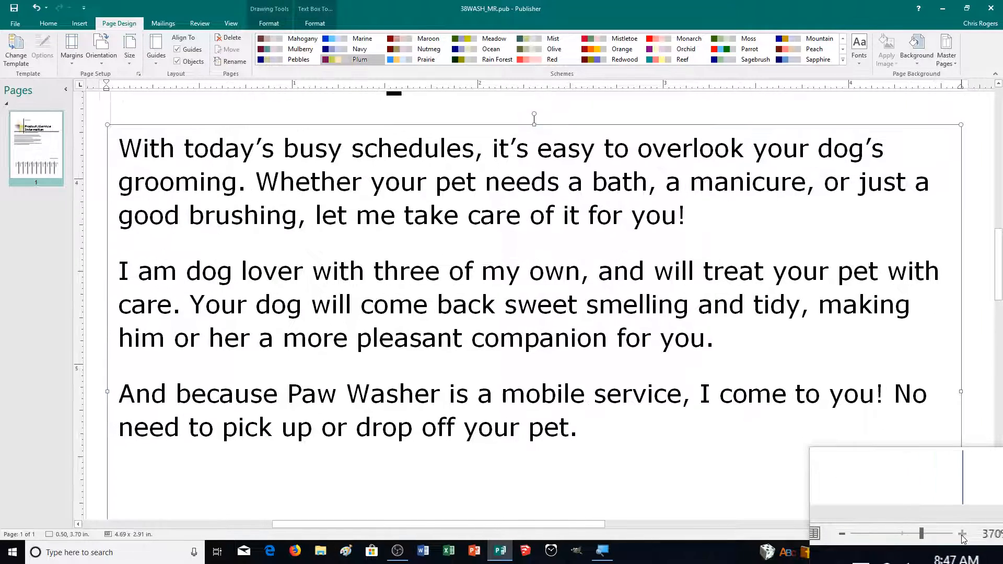
click(962, 534)
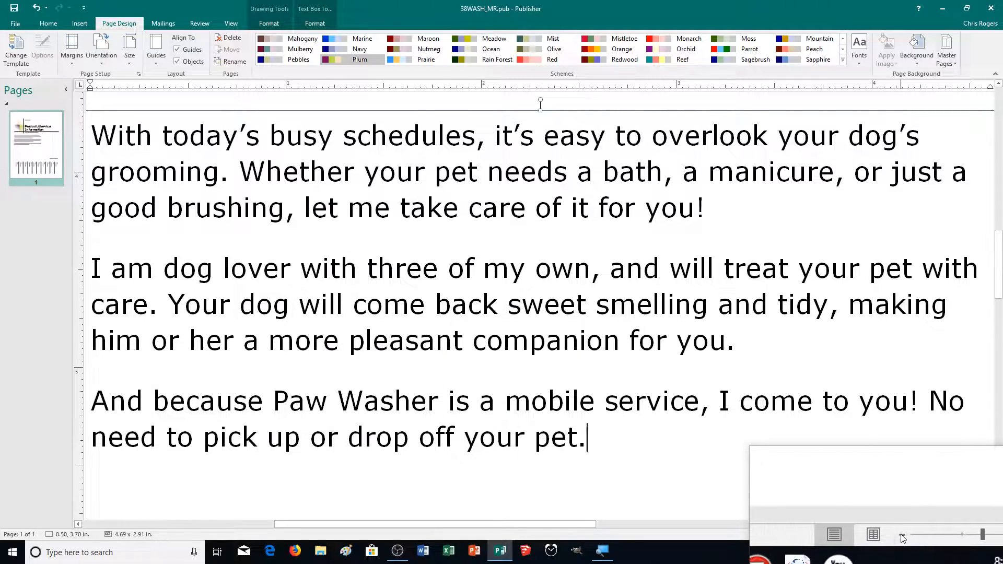
click(900, 534)
click(901, 534)
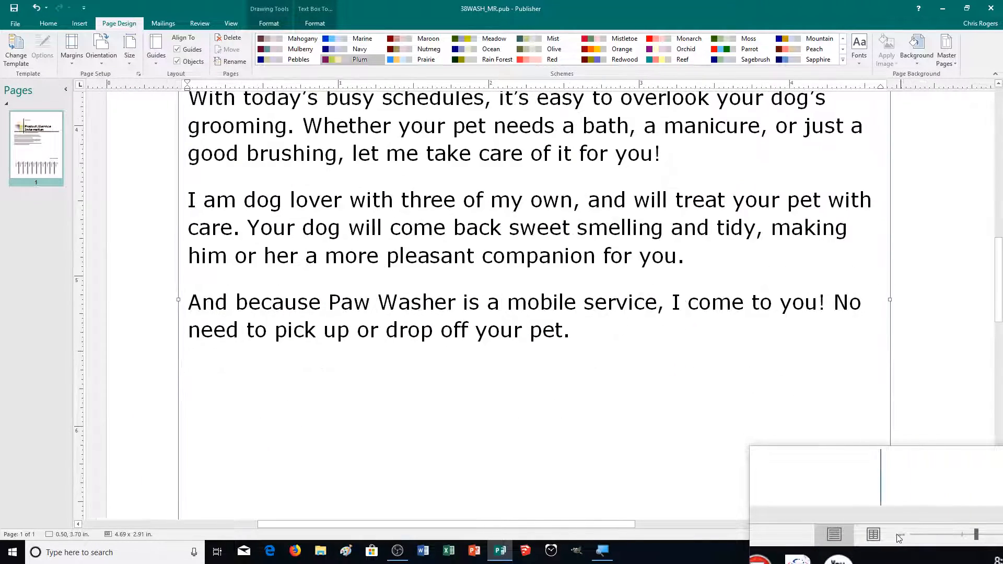
scroll(624, 475, up, 1)
drag(527, 525, 773, 535)
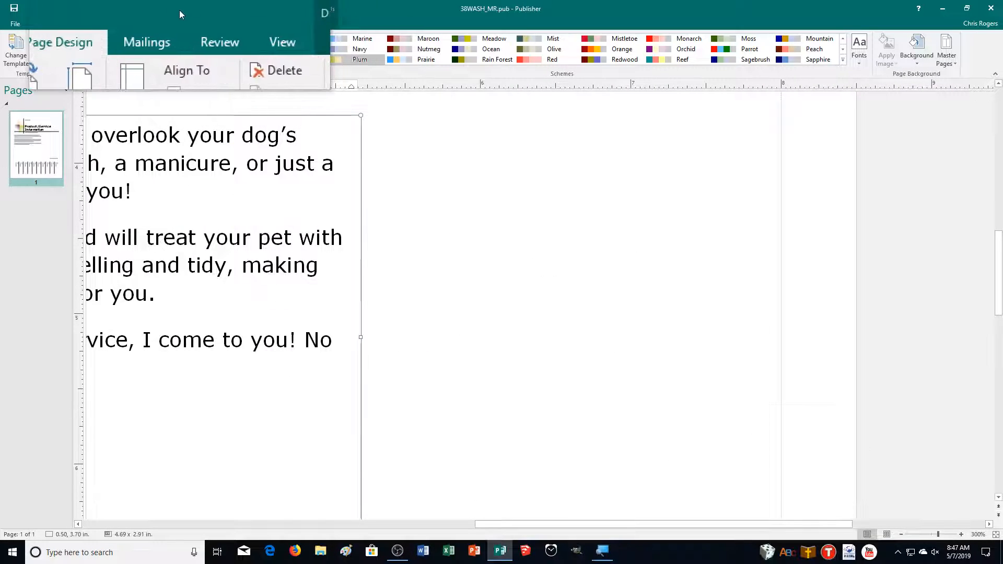
click(231, 23)
click(317, 52)
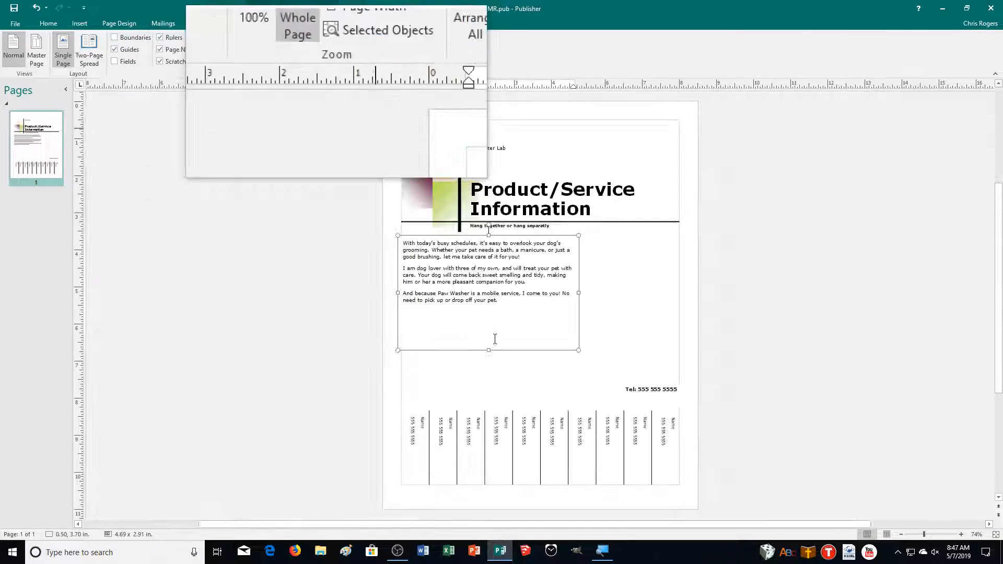
click(758, 460)
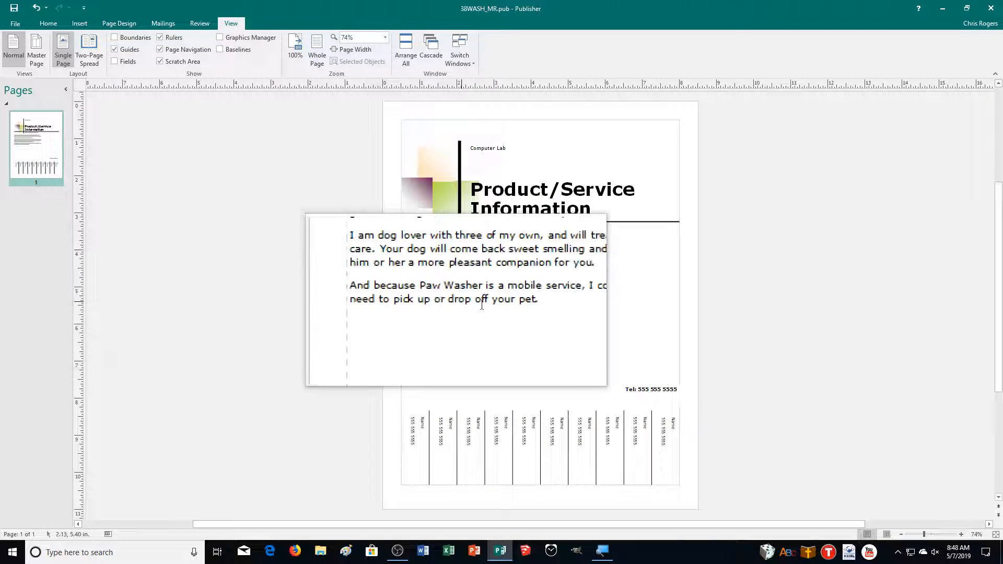
Step: Increase the font size of all three body paragraphs to 12 pt
click(504, 310)
drag(504, 310, 404, 245)
click(52, 23)
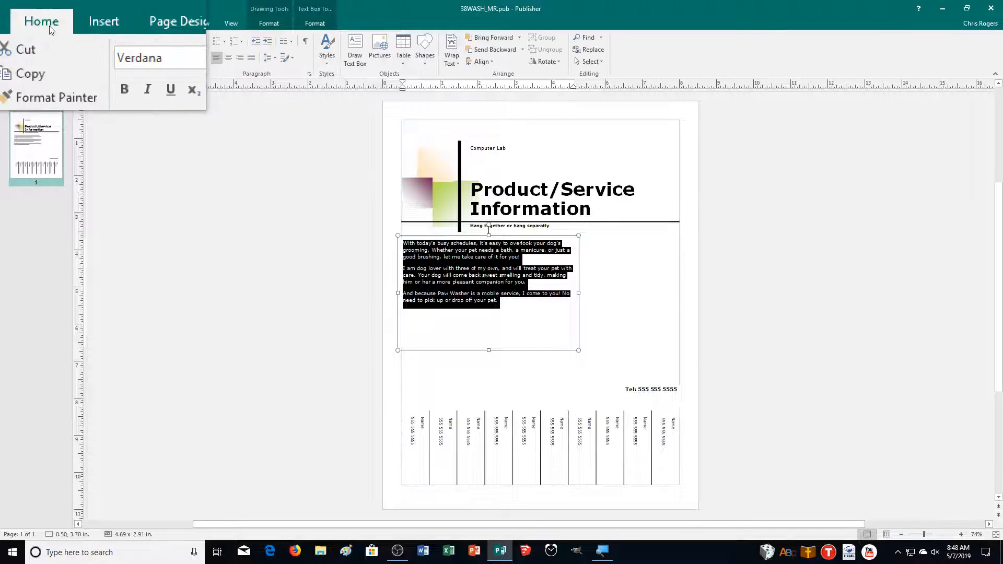
click(174, 38)
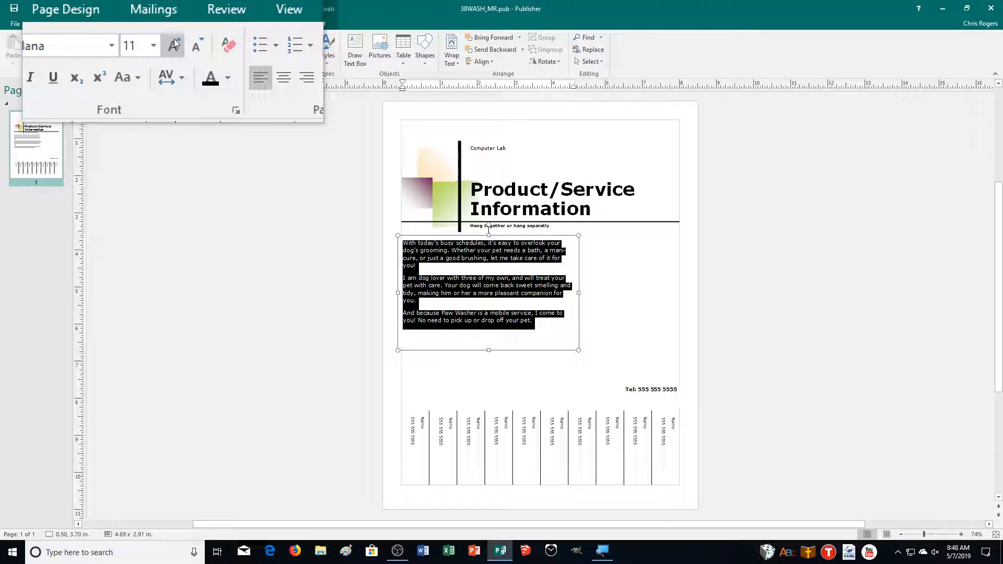
click(174, 39)
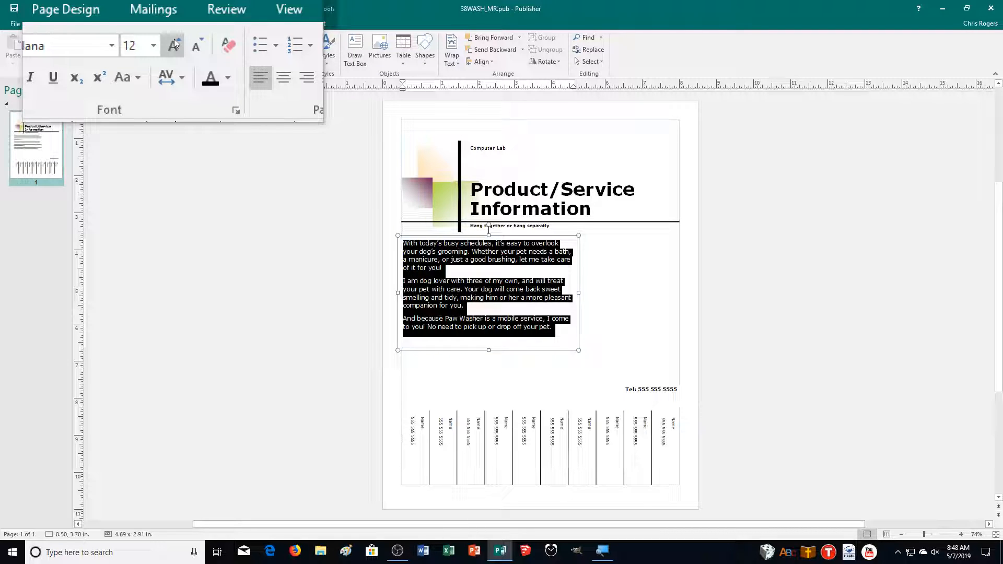
click(246, 201)
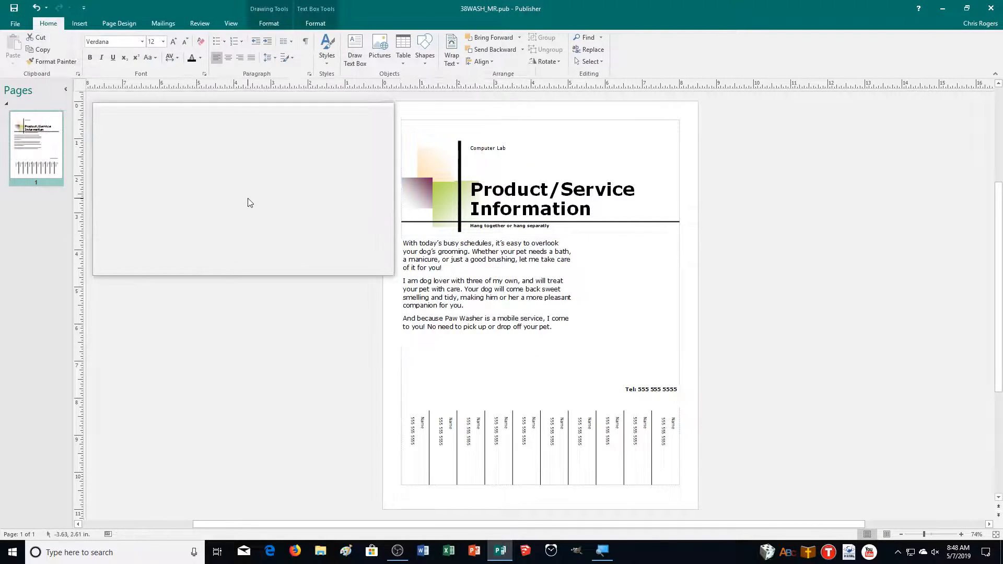
Step: Draw a text box about 2.30 by 2.90 in beside the body paragraphs and set its font size to 12 pt
click(355, 51)
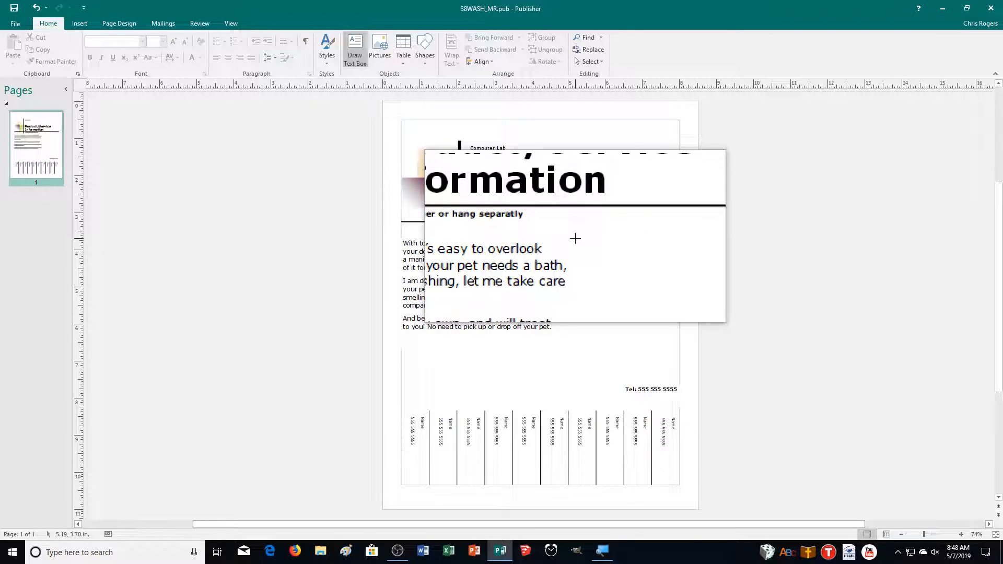
mouse_move(575, 238)
mouse_down()
mouse_move(624, 259)
mouse_move(664, 340)
mouse_move(649, 347)
mouse_move(661, 347)
mouse_up()
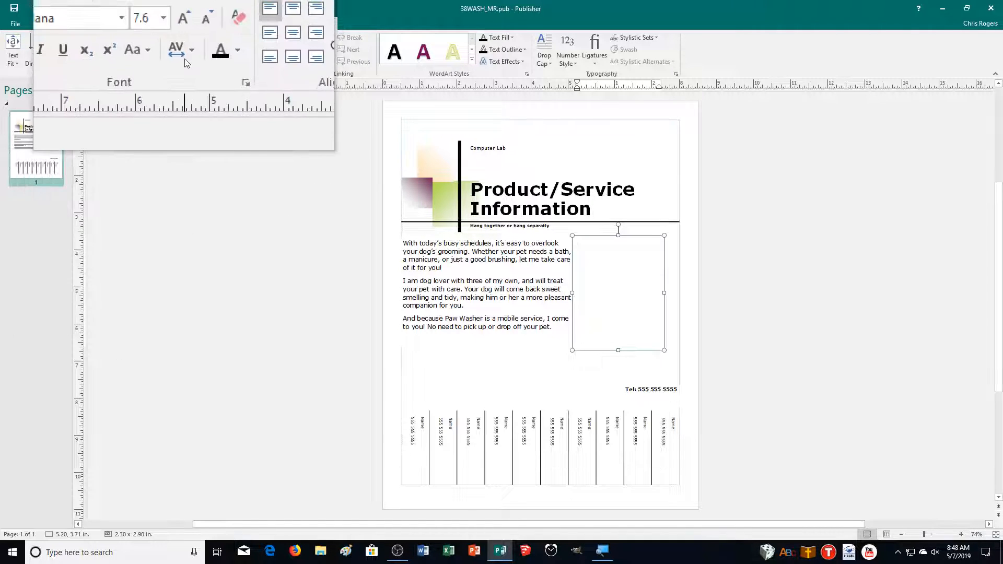
click(184, 44)
click(184, 44)
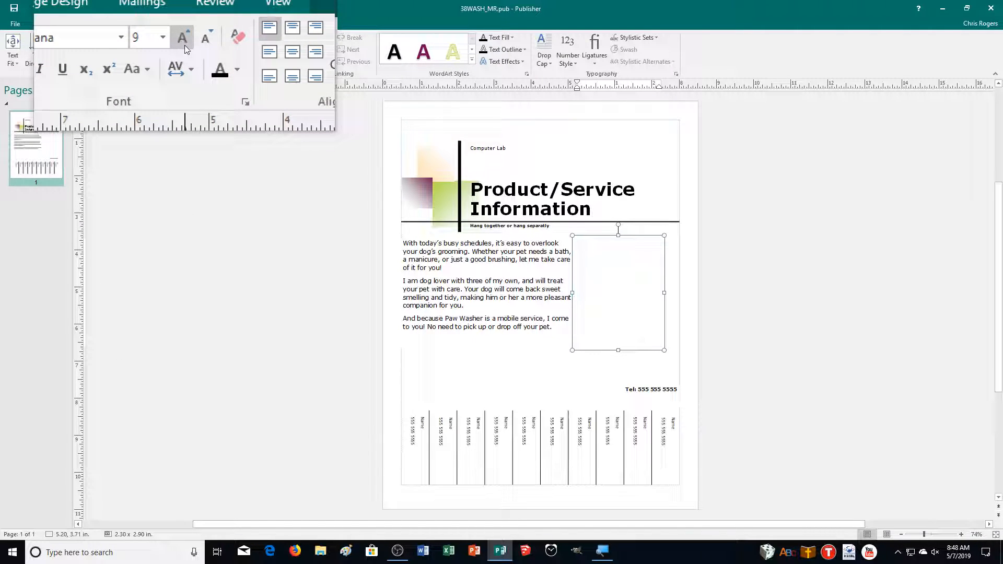
click(184, 45)
click(183, 45)
click(183, 45)
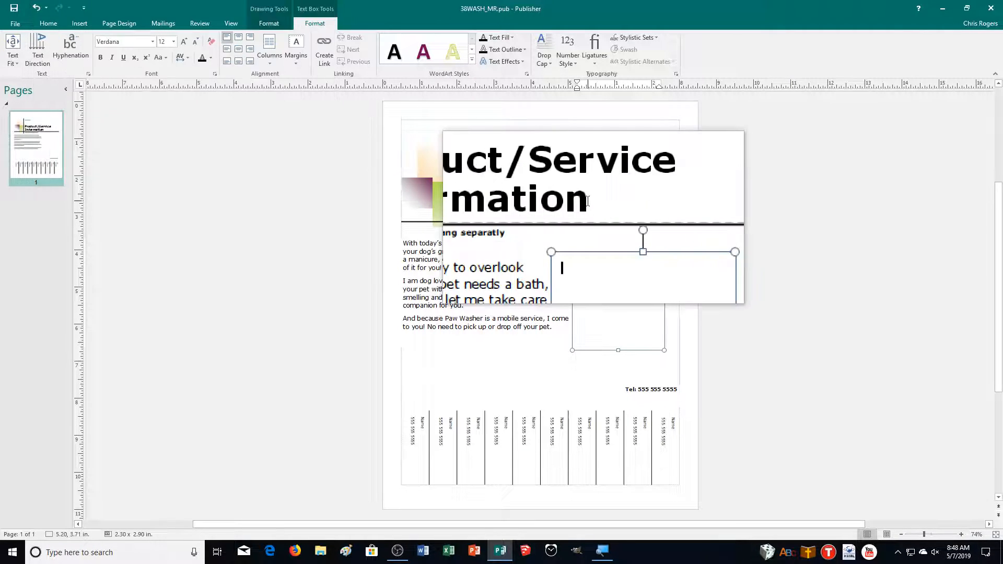
Step: Enter "Available Services" in the new text box with indented lines Baths, Nail clipping, Haircuts, Removing dead hair, Show grooming and Teeth cleaning
click(962, 536)
click(962, 535)
click(962, 536)
click(962, 535)
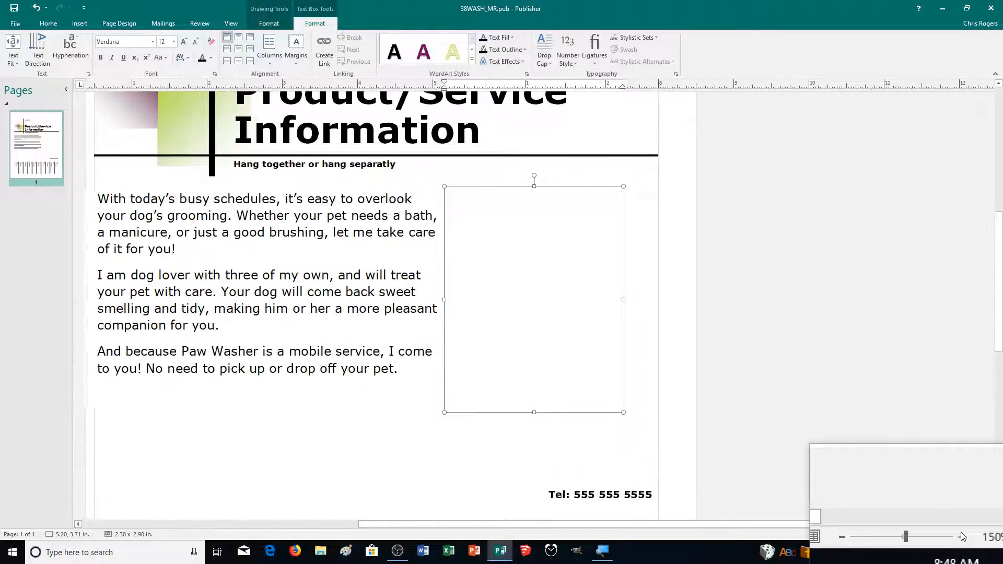
click(962, 536)
click(962, 536)
click(962, 536)
click(962, 536)
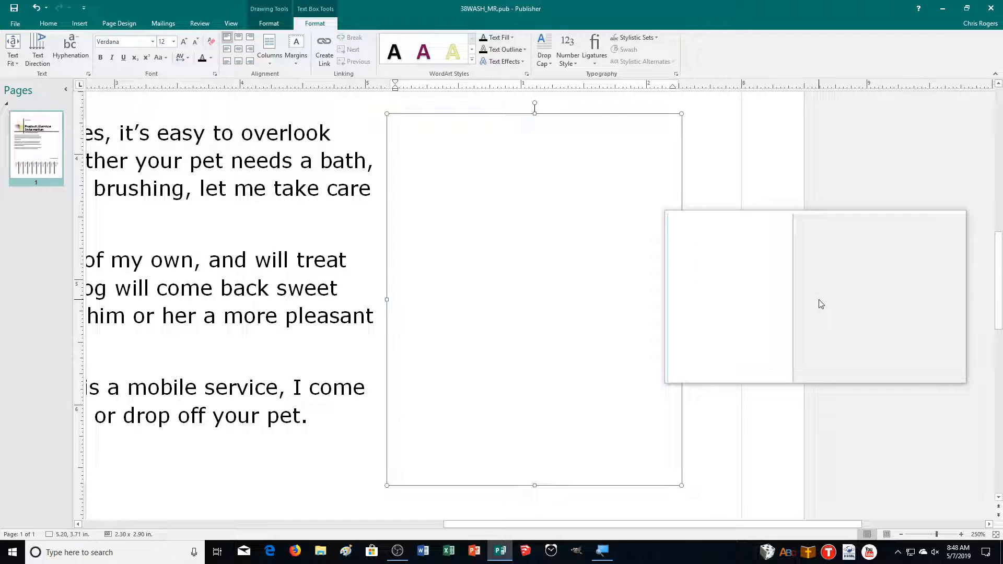
text(ailable Services)
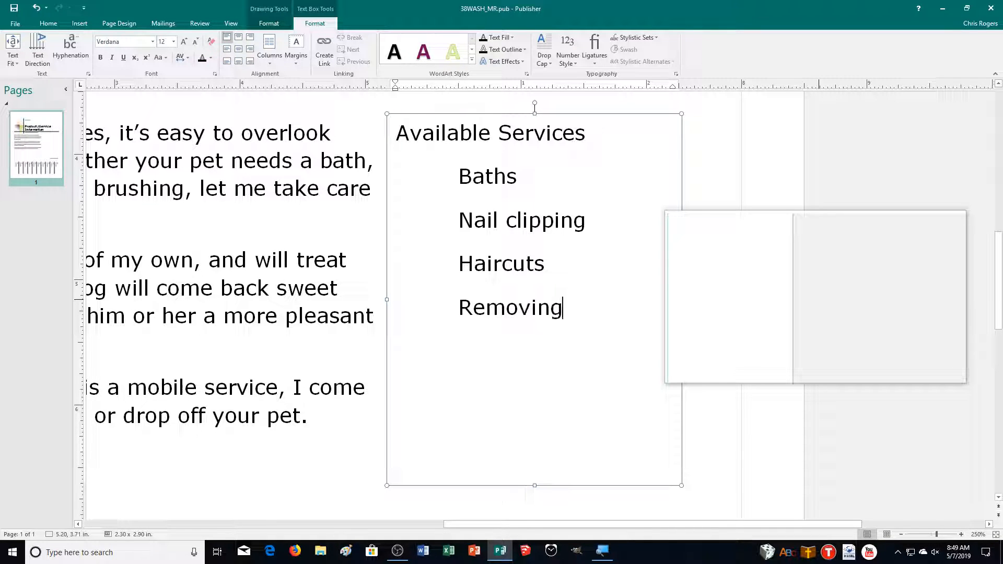
text(d hair)
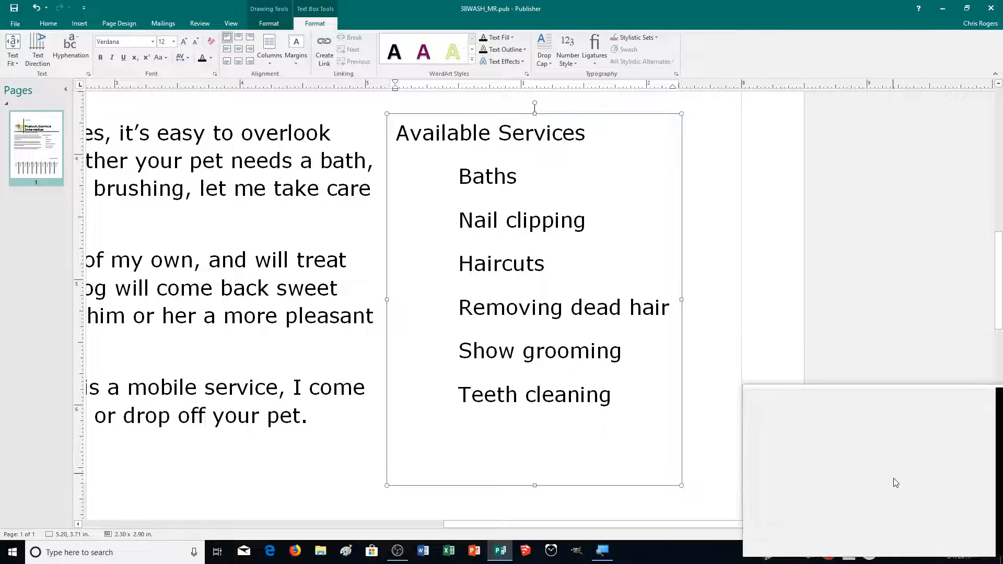
Step: Replace the organization name "Computer Lab" above the flyer's headline with "Paw Washer"
click(901, 534)
click(900, 536)
click(900, 536)
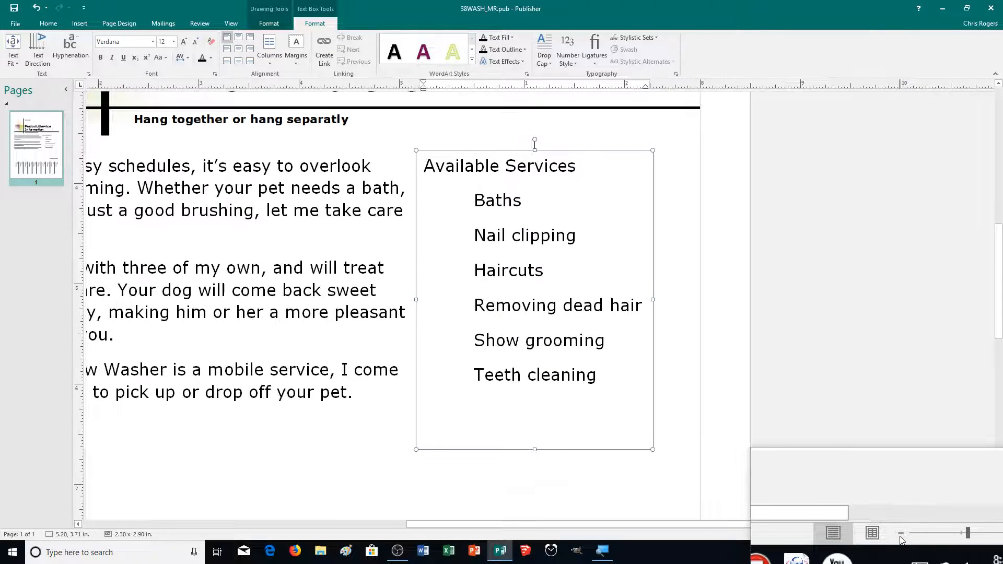
click(901, 536)
click(901, 535)
click(900, 535)
click(900, 535)
click(900, 535)
drag(830, 525, 778, 523)
scroll(878, 464, up, 2)
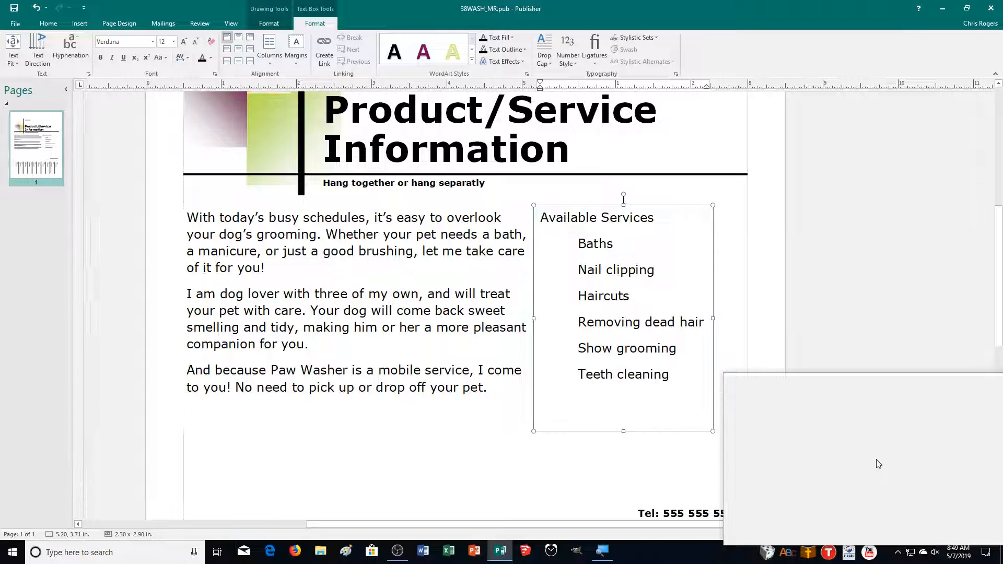
scroll(879, 464, up, 3)
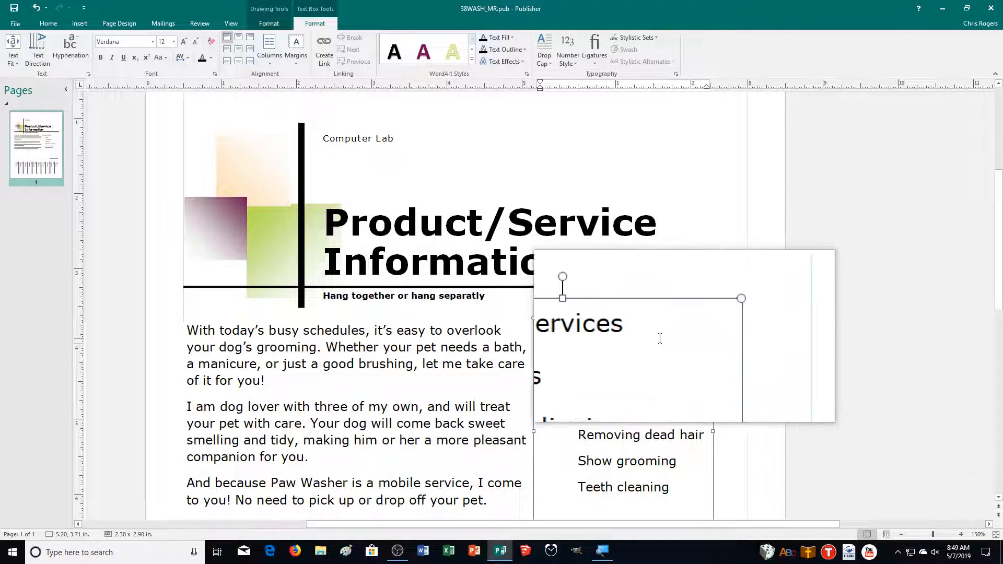
click(495, 280)
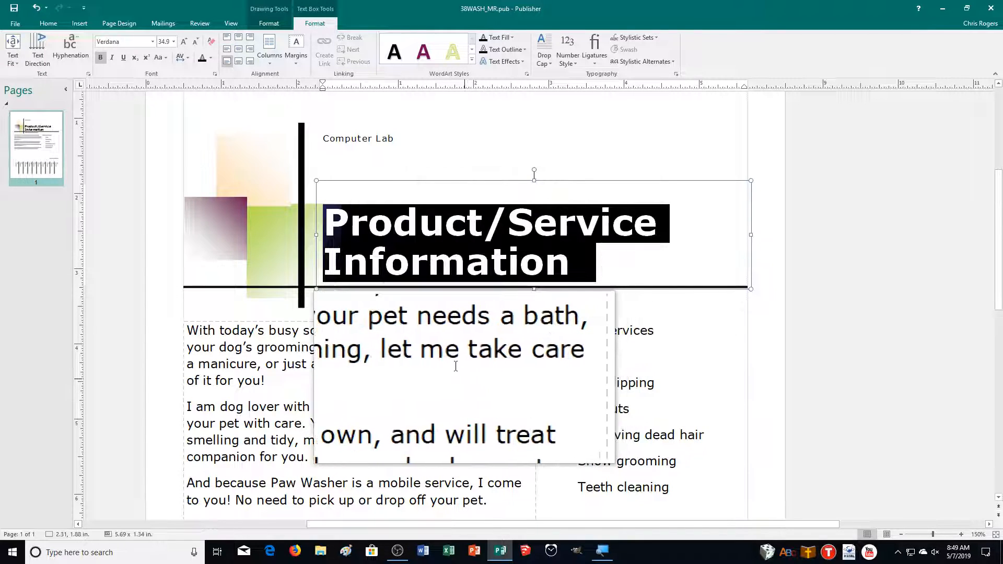
click(369, 134)
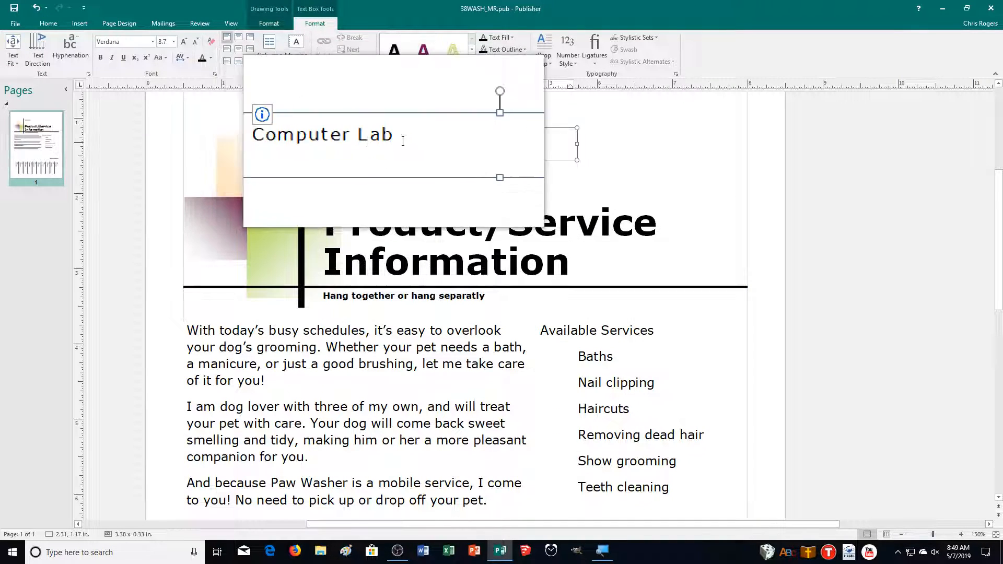
drag(386, 137, 337, 146)
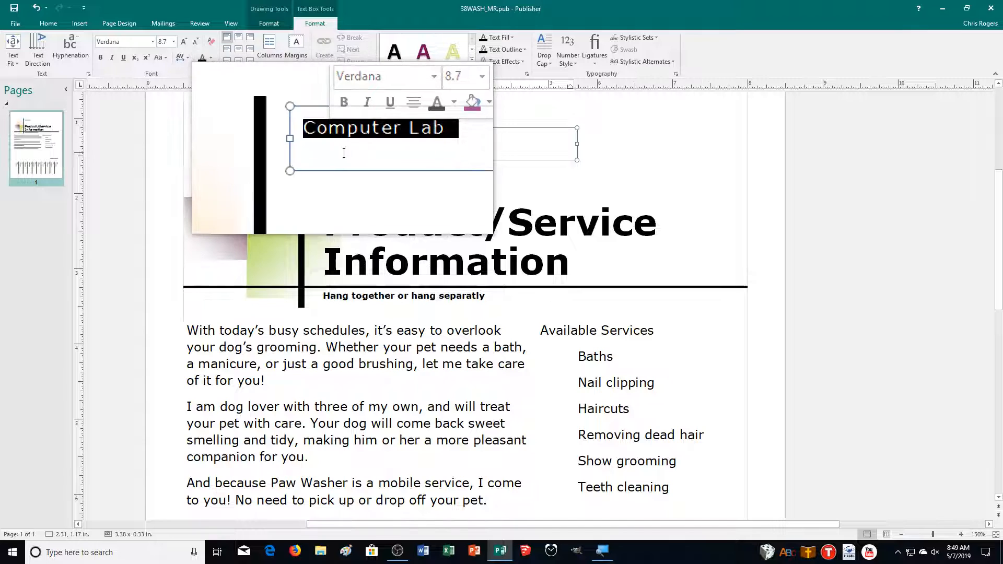
text(Paw)
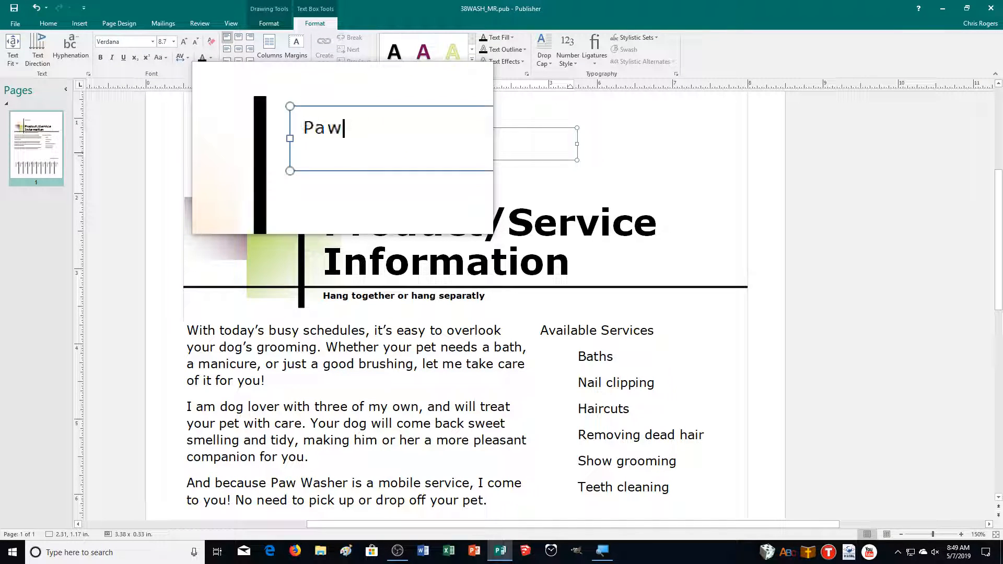
text( Washer)
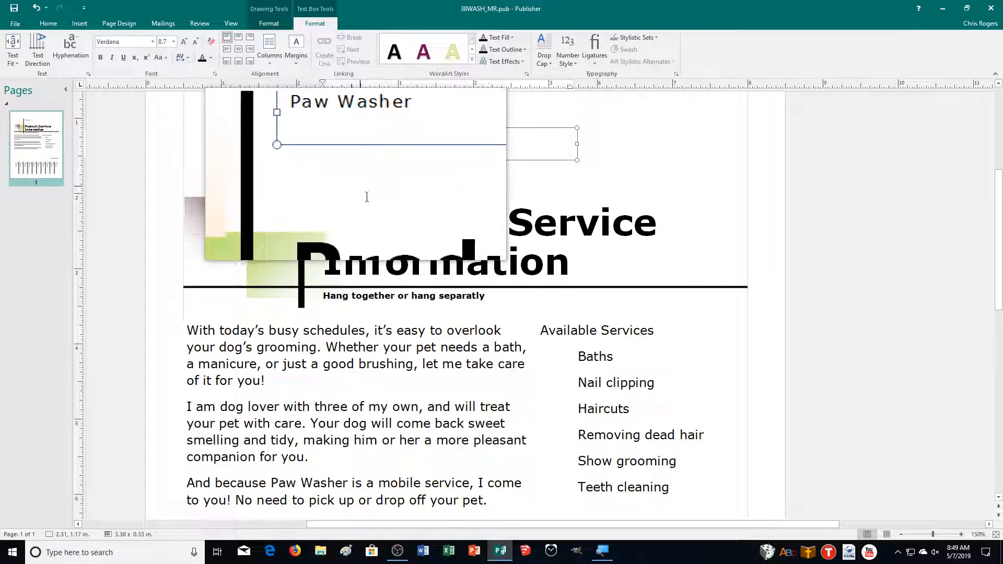
Step: Set the font size of the "Paw Washer" organization name to 24 pt
key(ctrl+a)
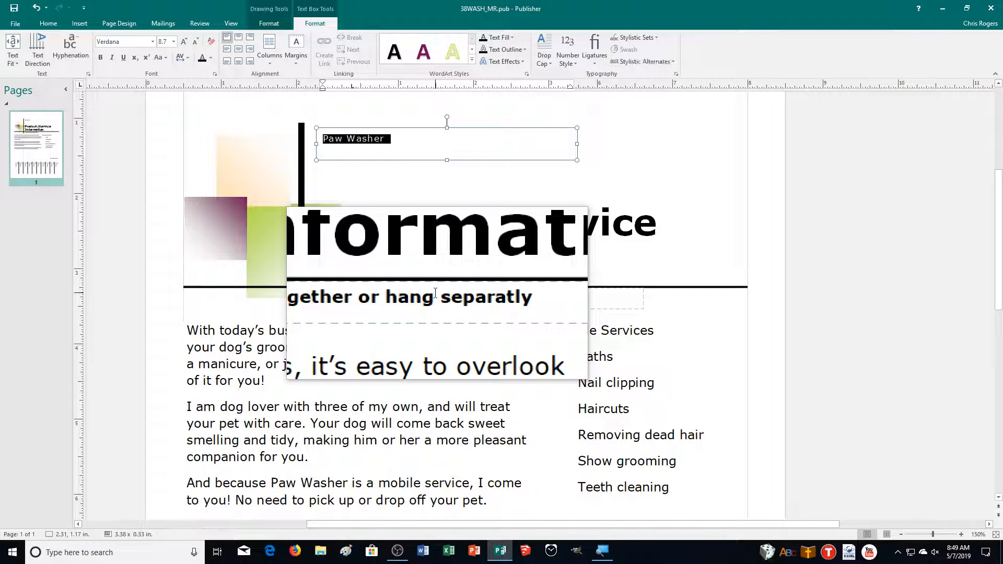
click(178, 43)
click(179, 44)
click(178, 43)
click(178, 43)
click(188, 44)
click(189, 45)
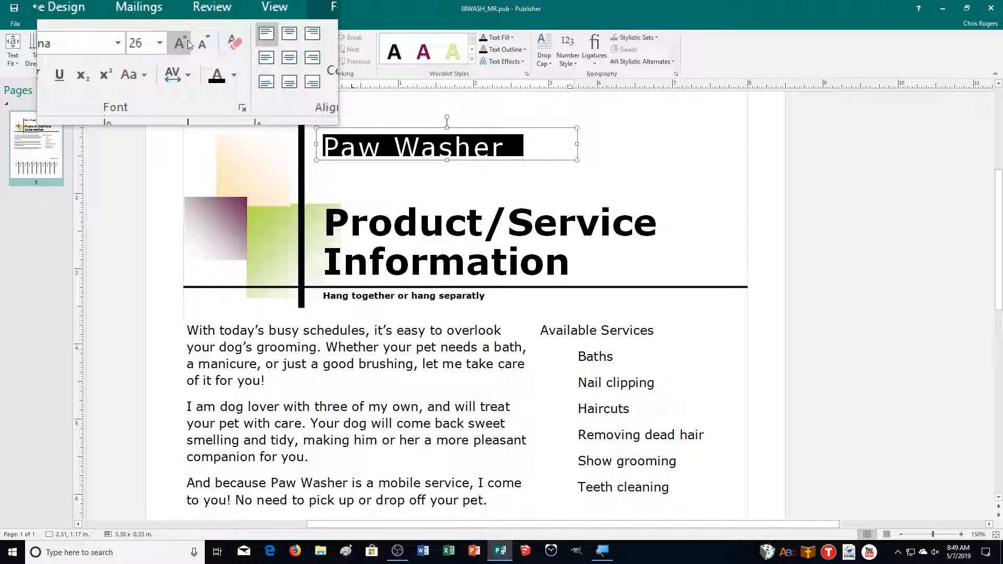
click(196, 45)
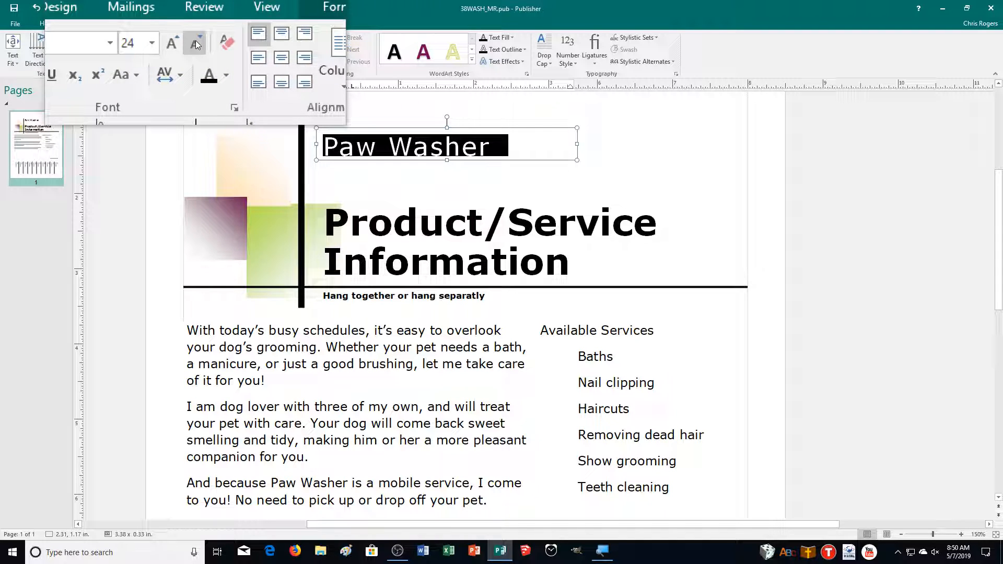
Step: Replace the headline "Product/Service Information" with "Dog Grooming" and set its font size to 48 pt
click(446, 159)
click(422, 234)
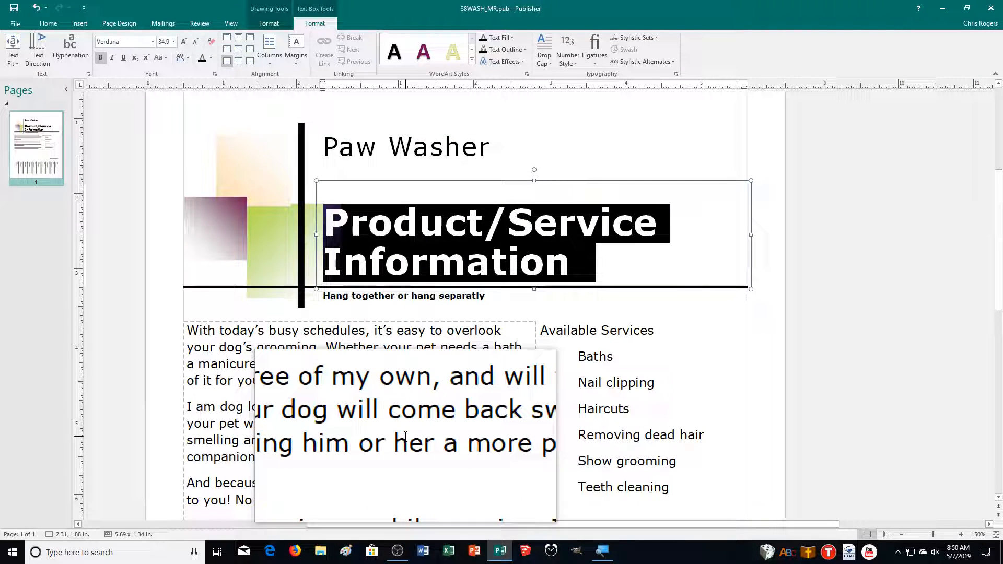
text(Dog Groo)
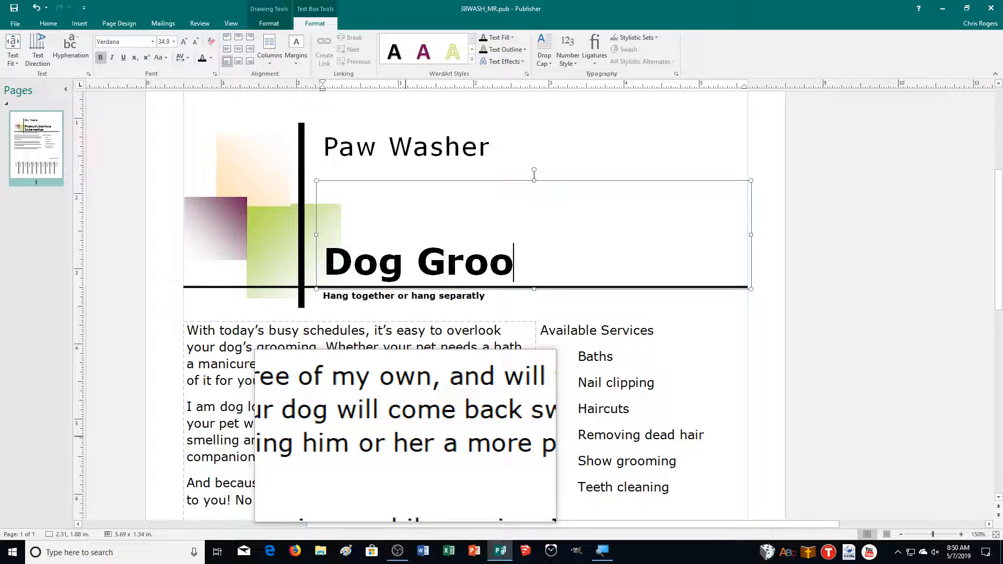
text(ming)
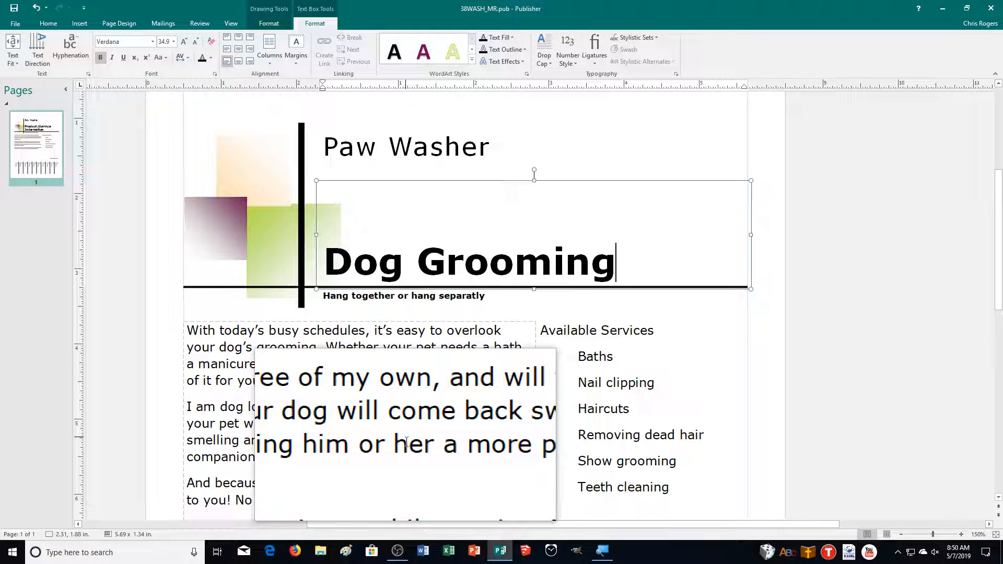
drag(626, 267, 324, 264)
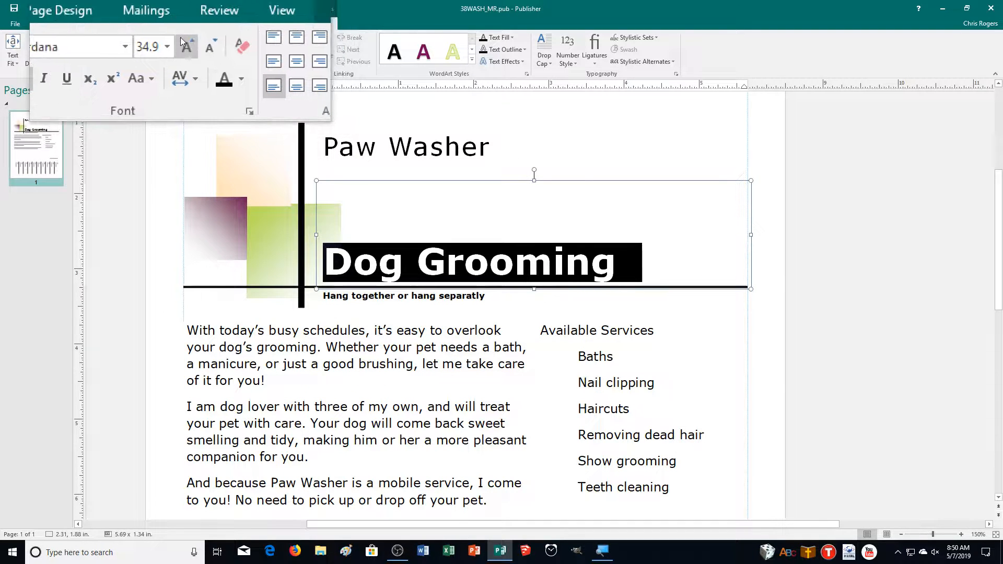
click(184, 43)
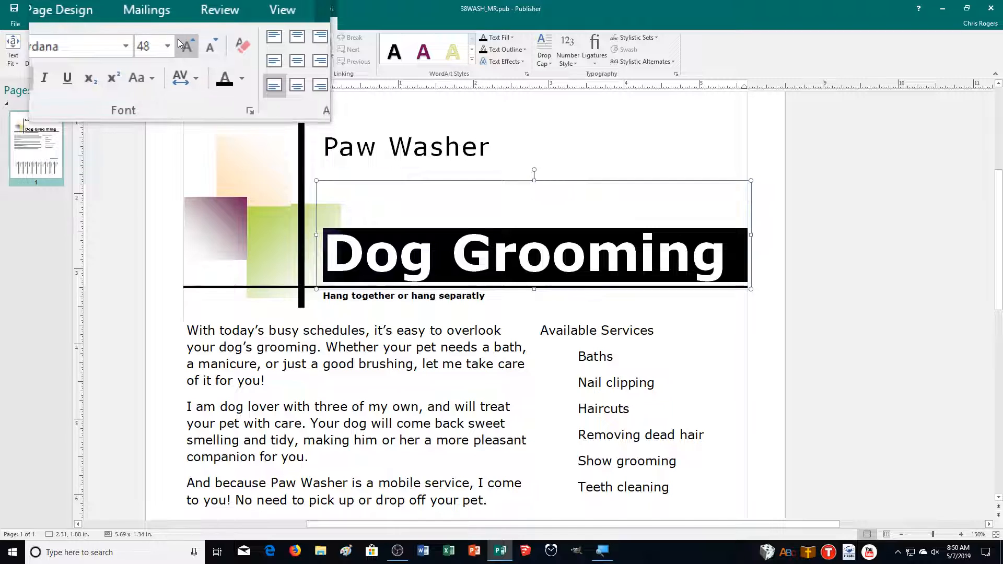
Step: Nudge the "Paw Washer" text box down to about 1.65 in from the page top, closer to the headline
click(364, 137)
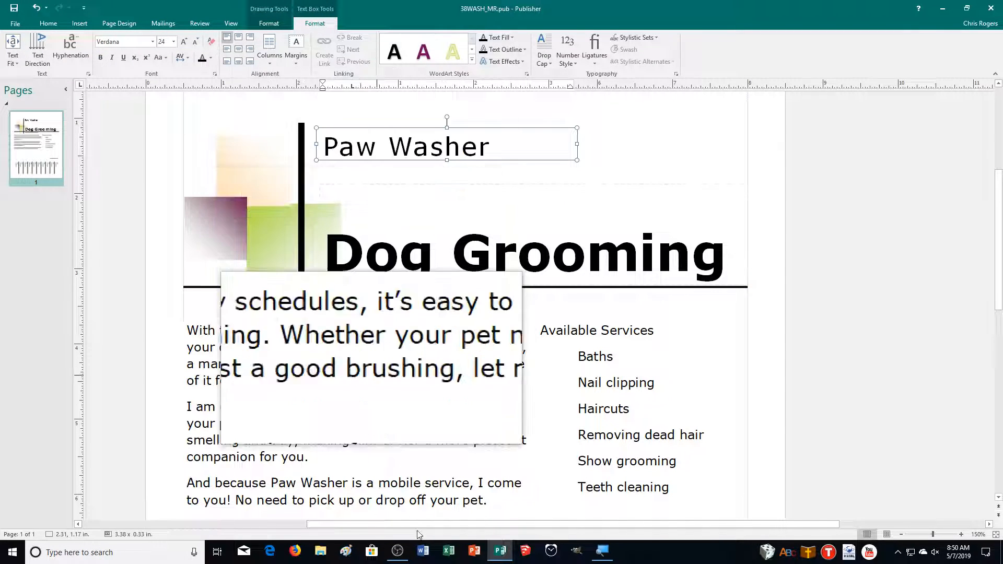
click(480, 159)
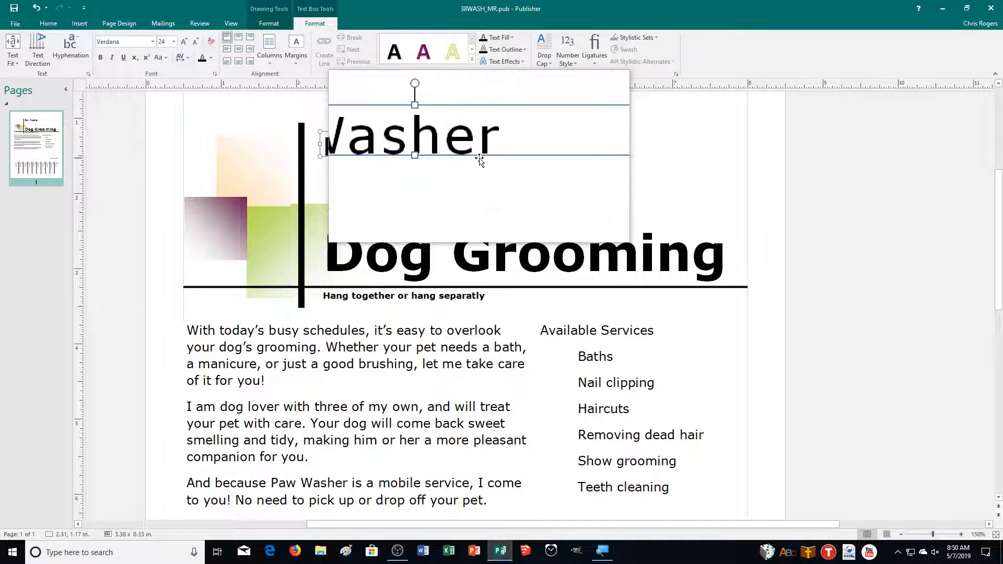
key(Down)
key(Down)
key(Down)
key(Down)
key(Down)
key(Down)
key(Down)
key(Down)
key(Down)
key(Down)
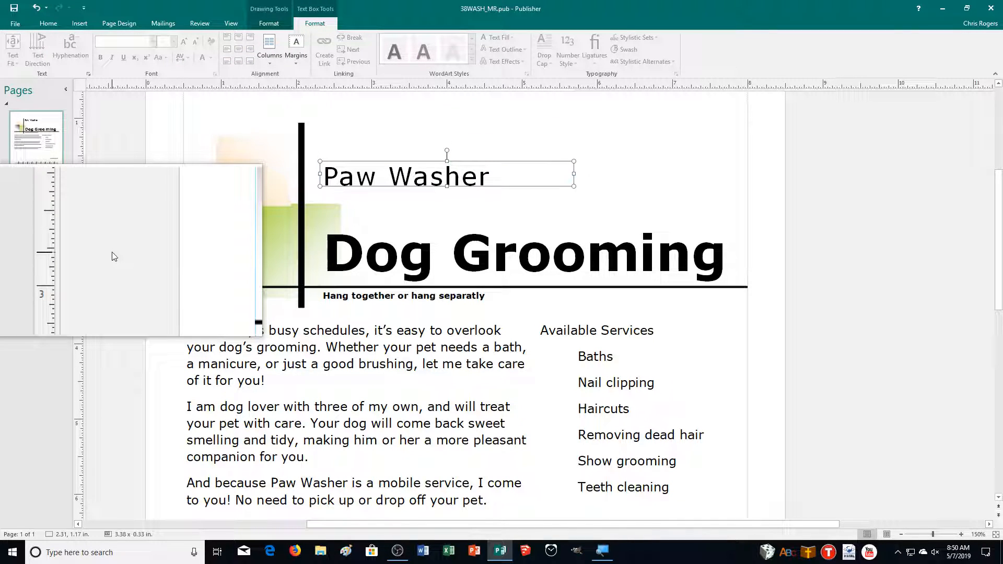
key(Down)
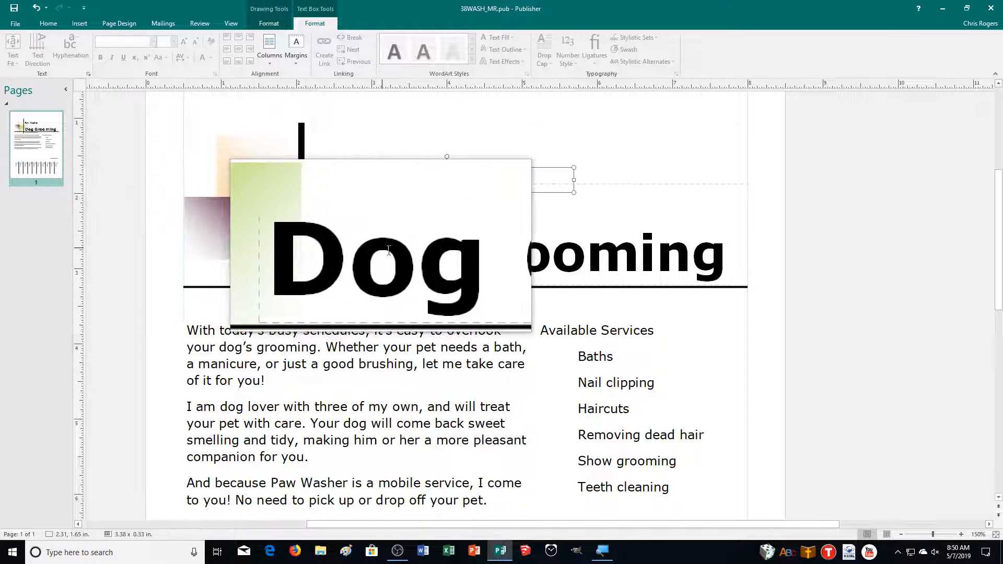
Step: Delete the tagline text box beneath the "Dog Grooming" headline
click(426, 302)
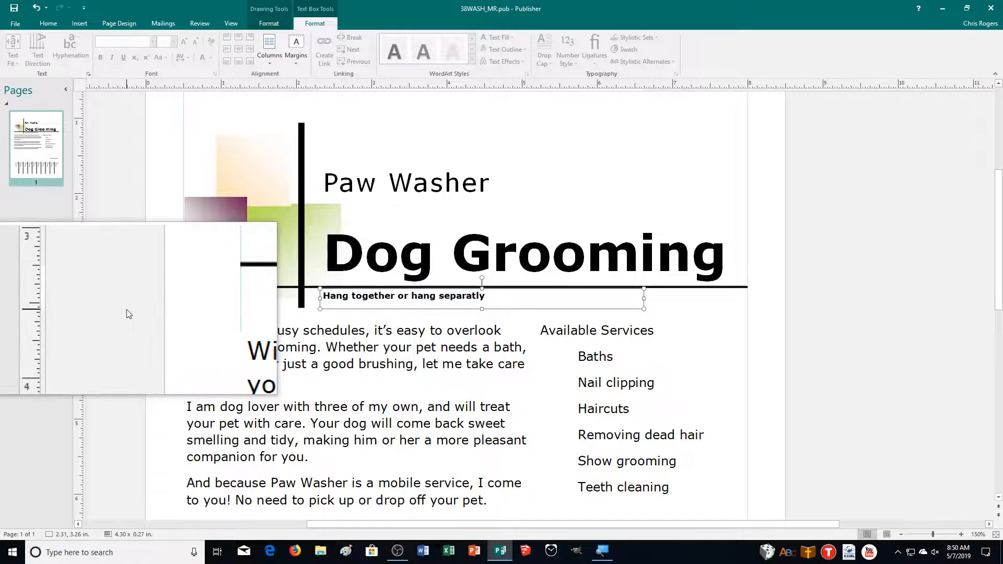
key(Delete)
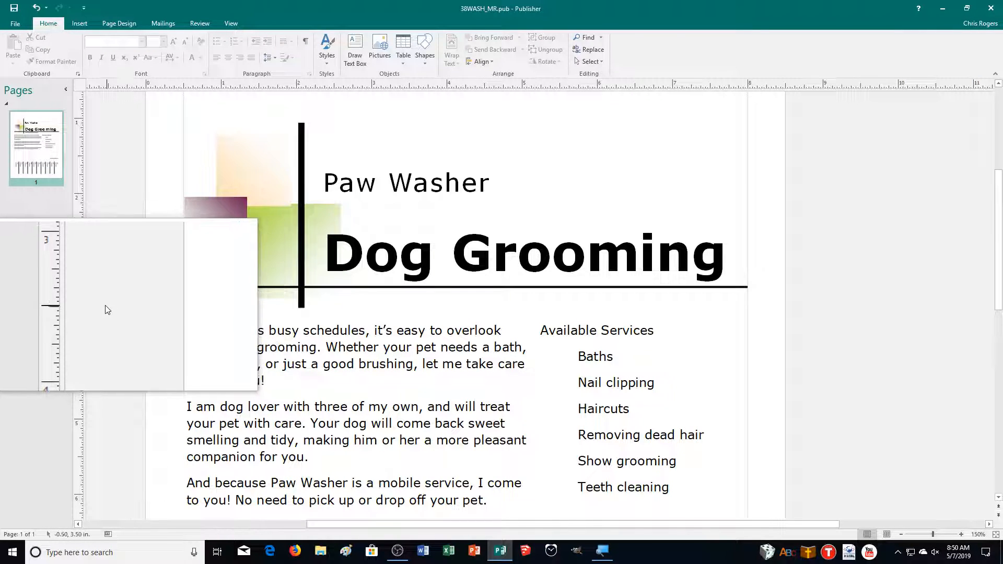
Step: Replace the placeholder telephone line above the tear-offs with "Tel:" and the business phone number, and widen its text box to about 1.67 in
scroll(101, 310, down, 1)
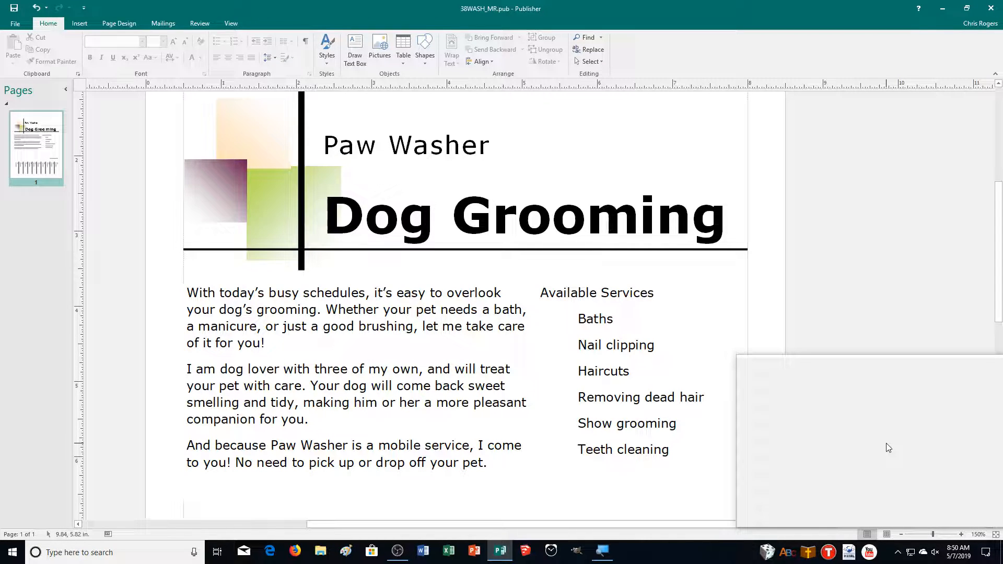
scroll(889, 448, down, 5)
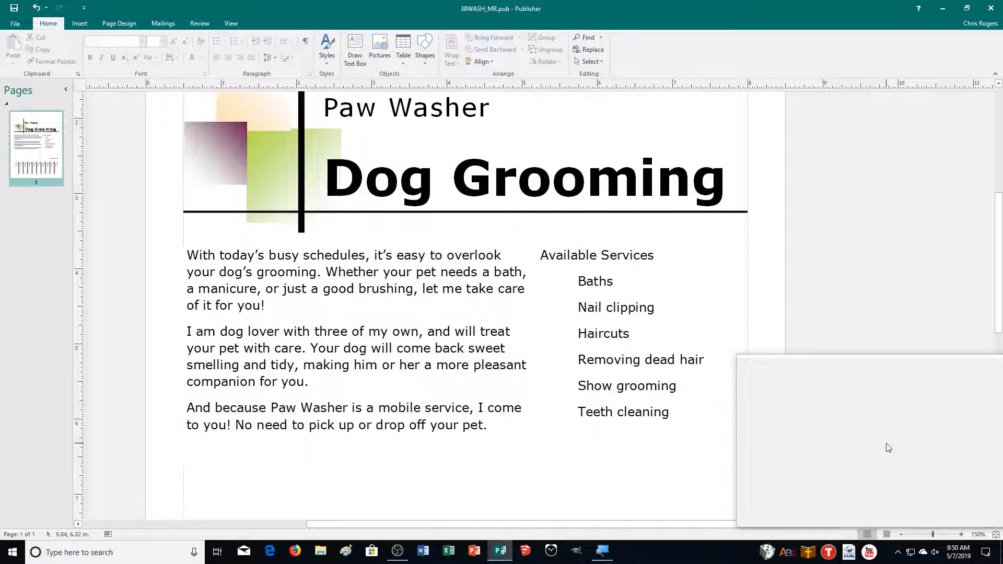
scroll(888, 448, down, 3)
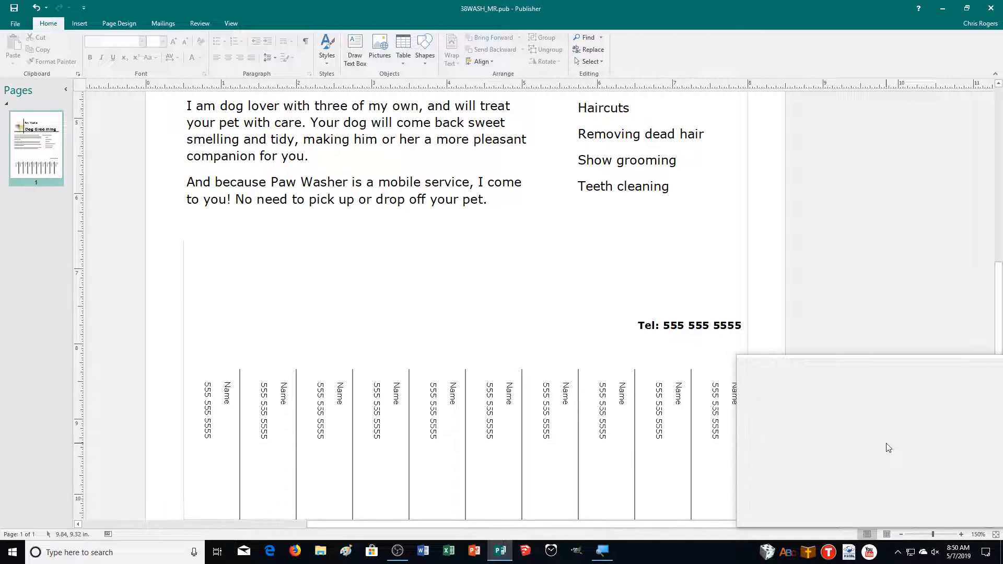
click(960, 533)
click(960, 533)
click(960, 533)
click(960, 533)
scroll(929, 511, down, 1)
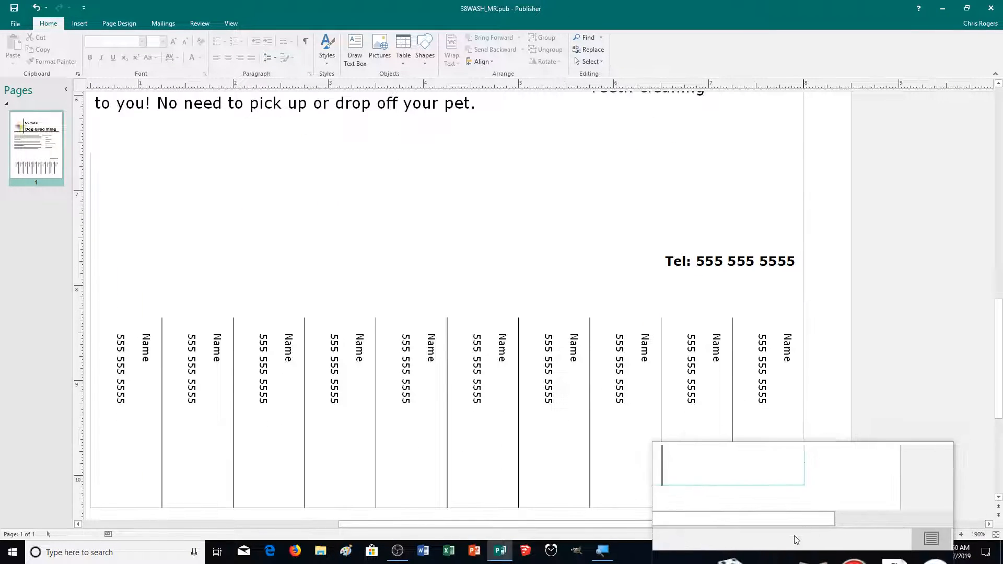
triple_click(729, 262)
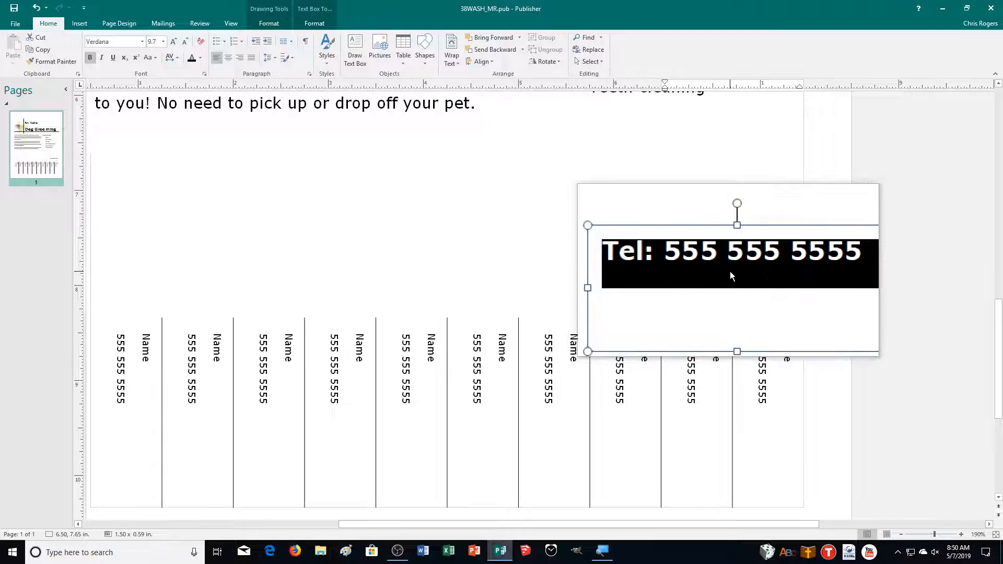
text(Tel:)
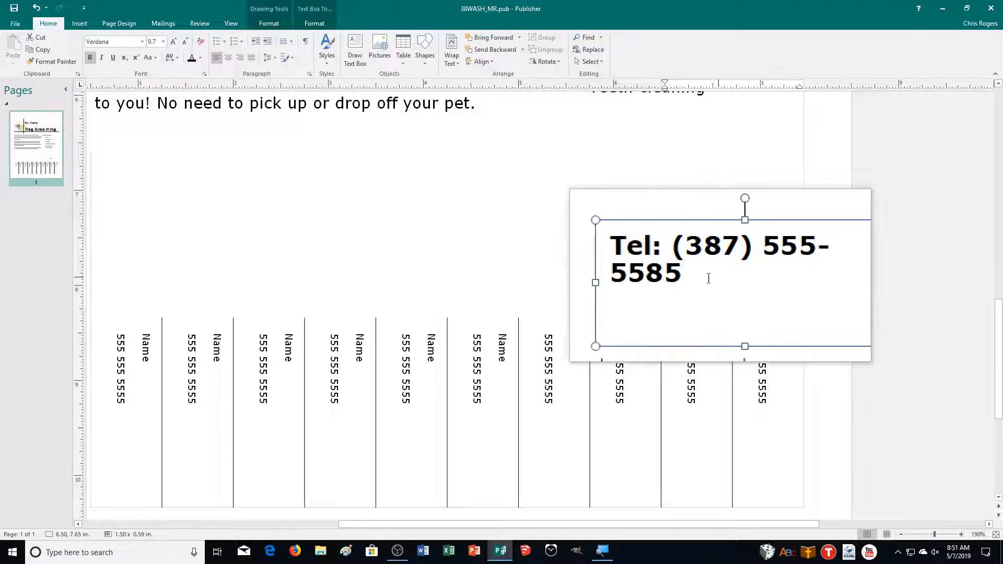
drag(658, 280, 642, 280)
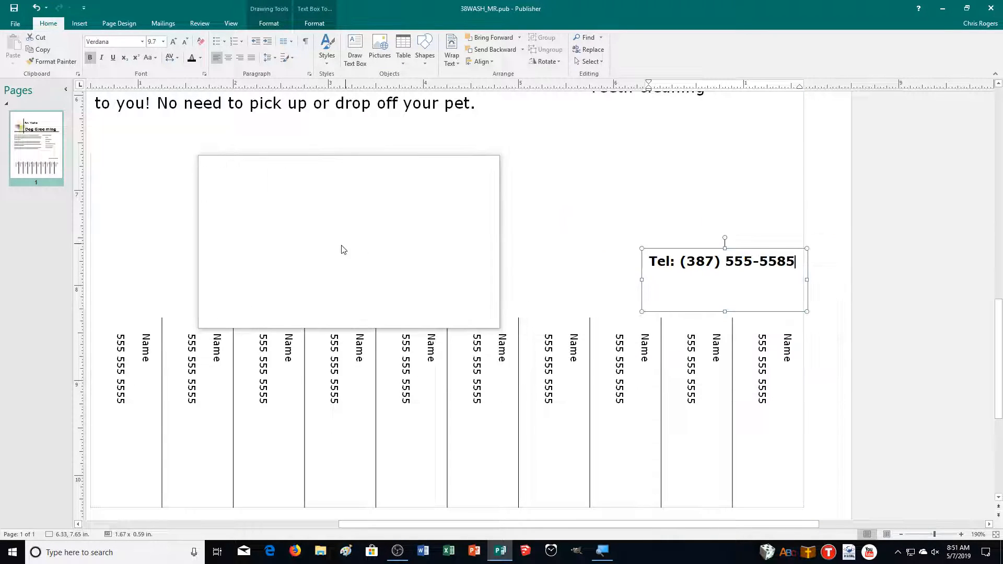
click(379, 270)
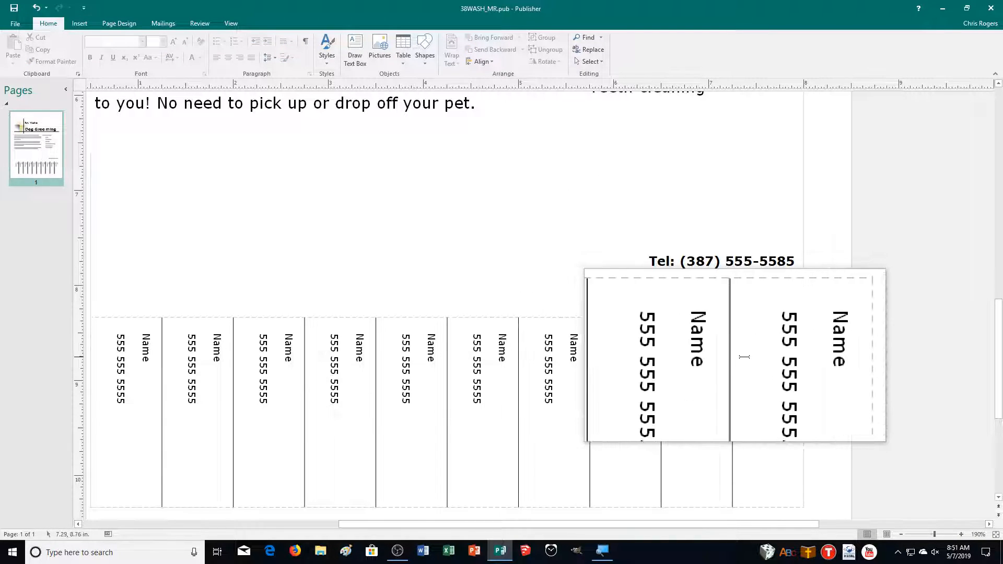
Step: Replace the placeholder text in the tear-offs with the contact's full name and phone number, copying it from the last tear-off to the others
click(783, 347)
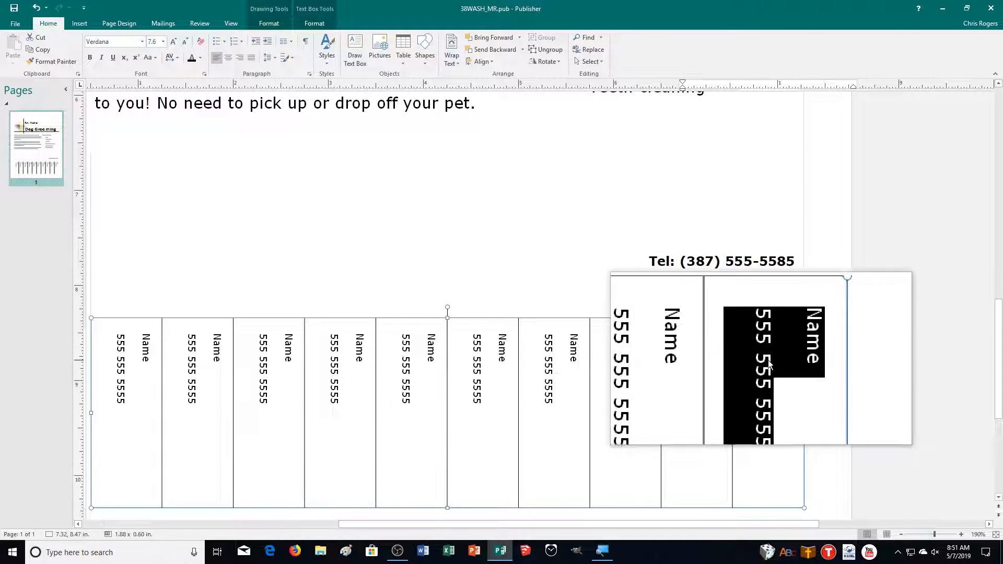
text(Pal)
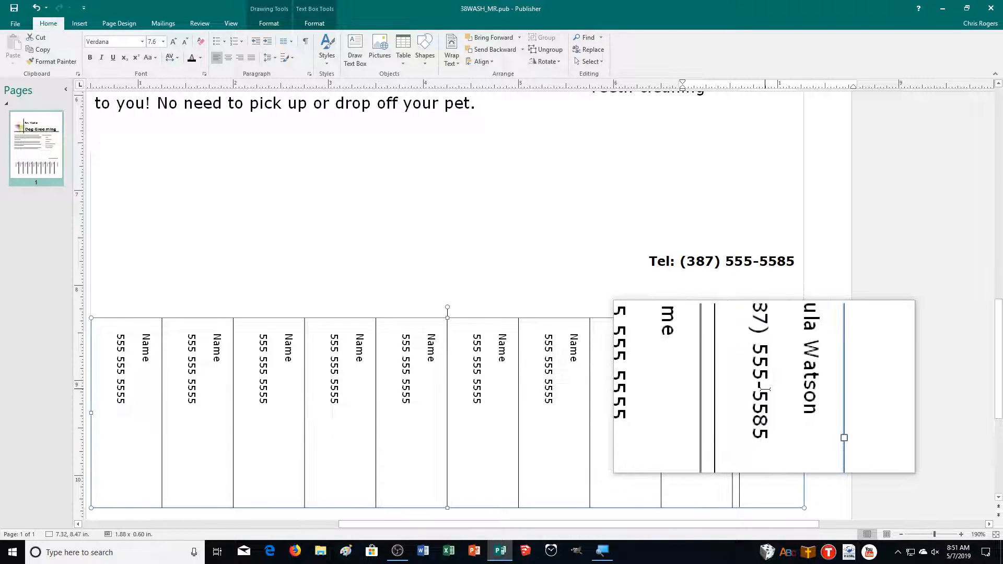
drag(760, 413, 772, 343)
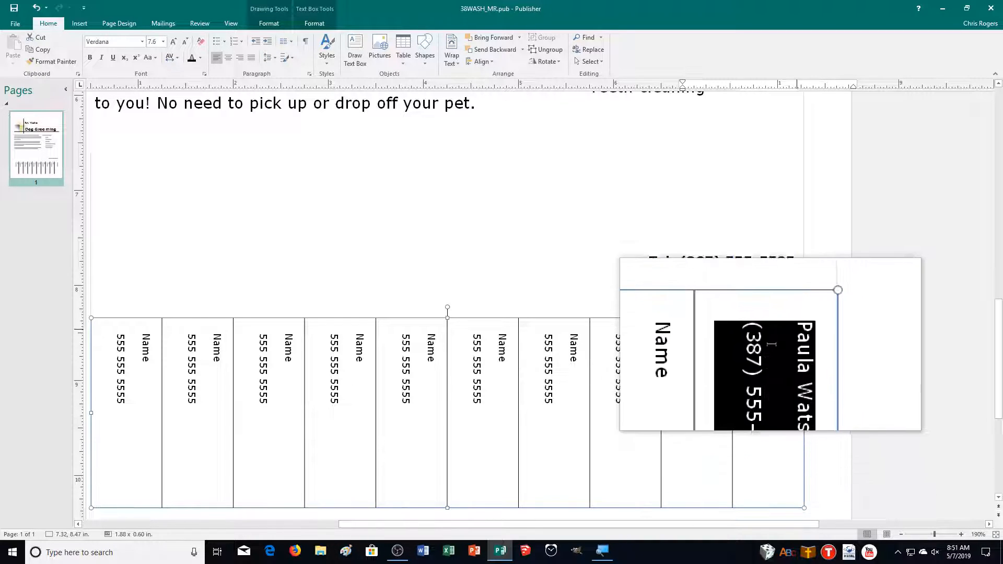
key(ctrl+c)
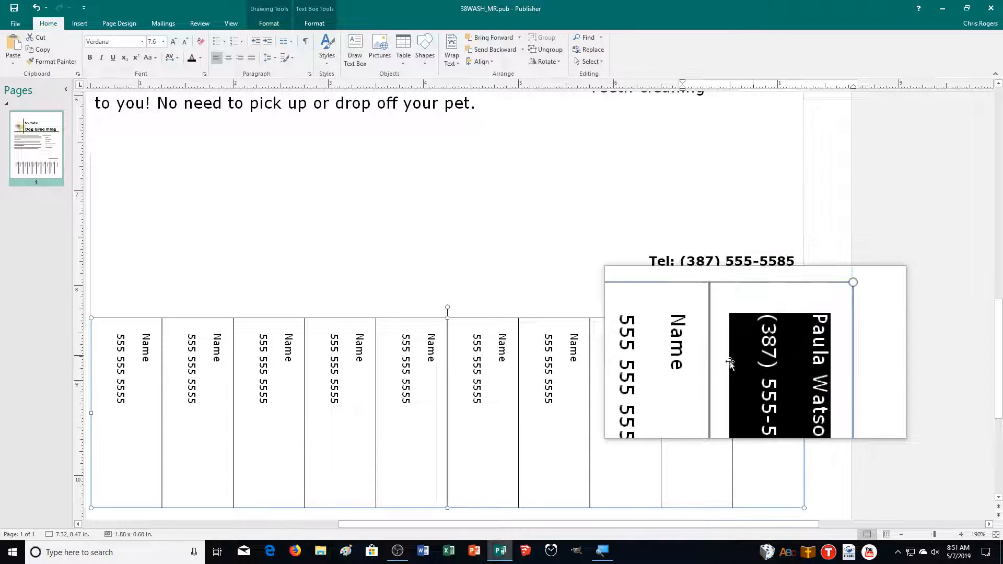
click(681, 350)
key(ctrl+v)
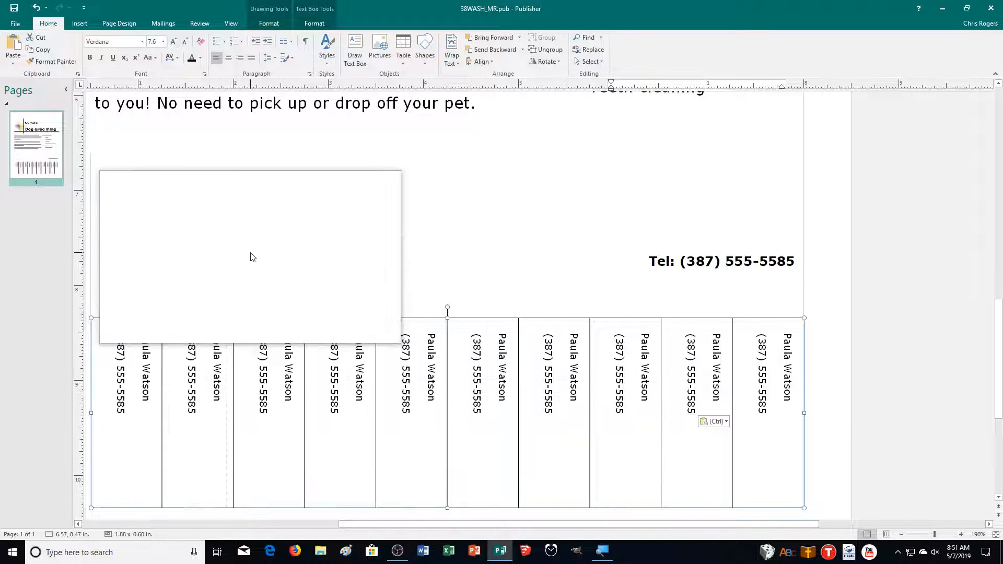
click(220, 229)
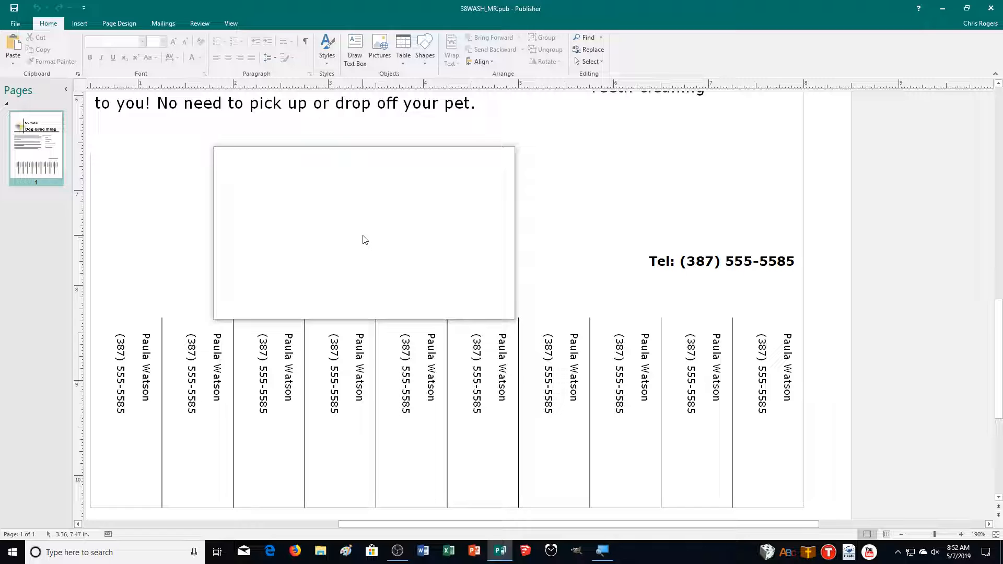
Step: Delete the entire row of tear-offs at the bottom of the flyer
scroll(338, 249, down, 2)
scroll(303, 255, up, 1)
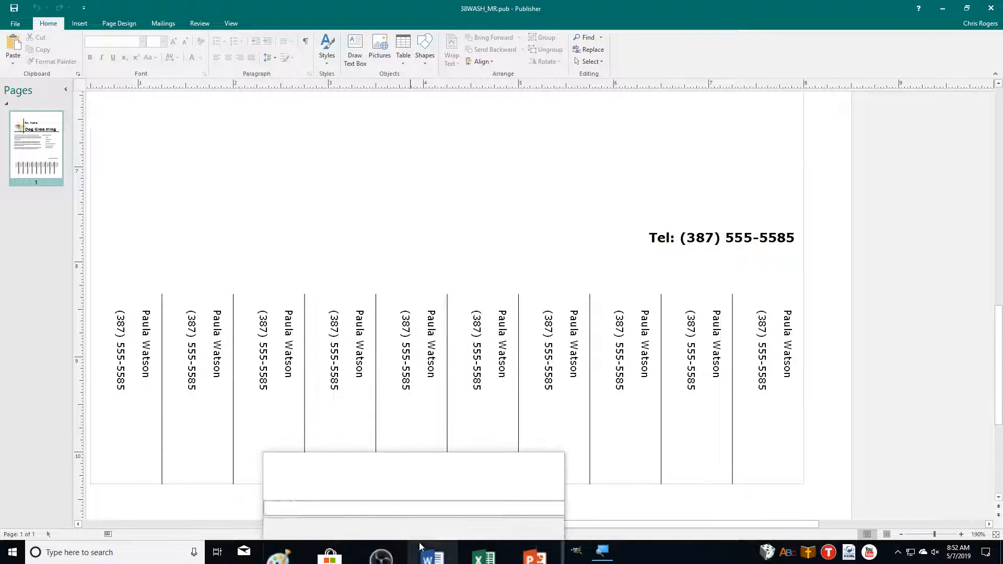
drag(421, 526, 392, 527)
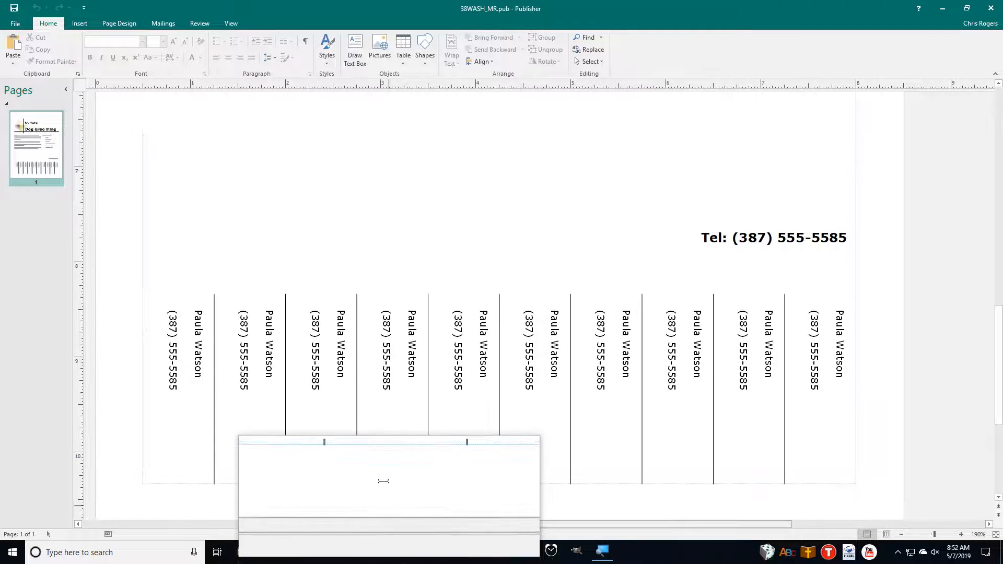
click(362, 350)
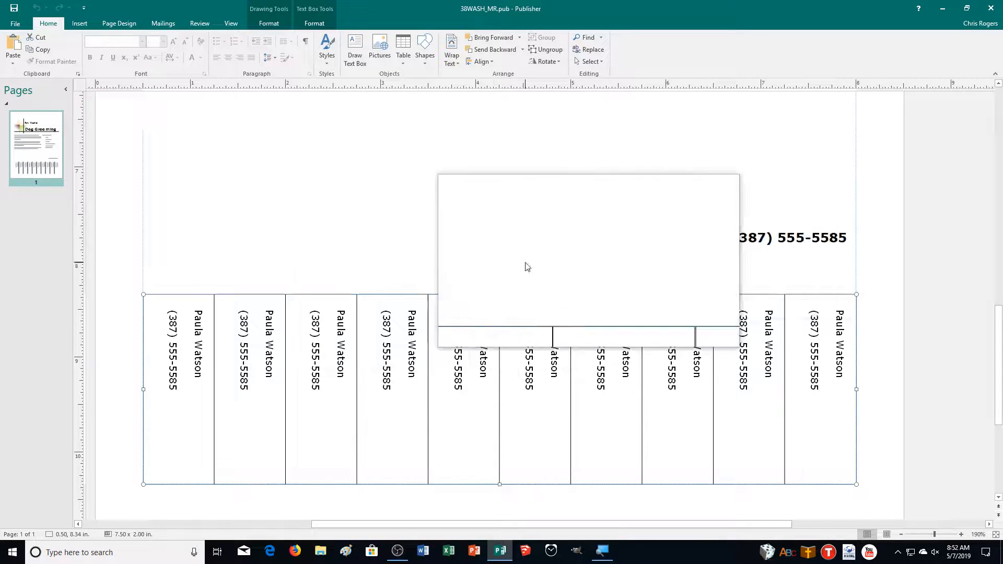
key(Delete)
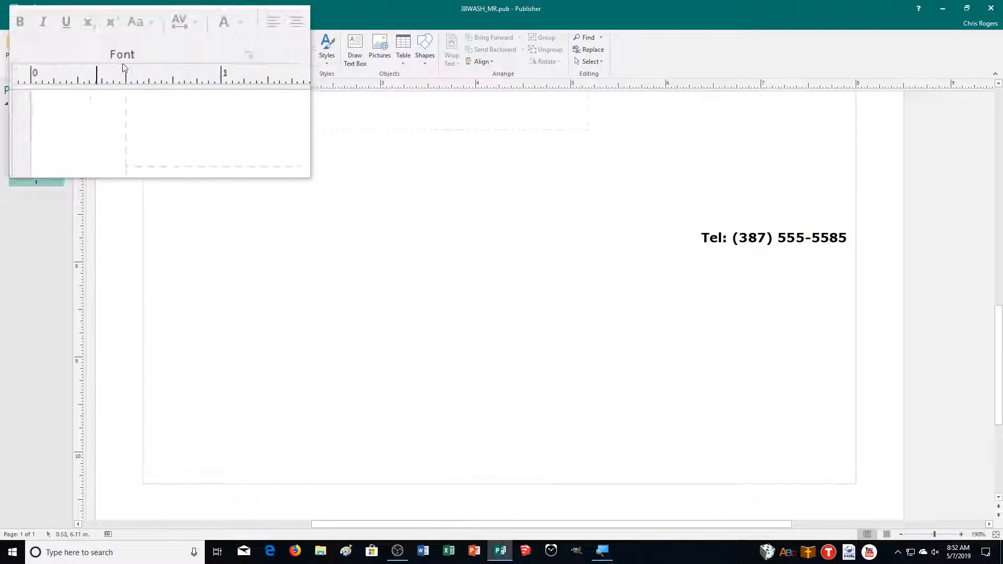
Step: Insert the Top Oval coupon from the full advertisements library, with some text and a basic dashes border
click(81, 24)
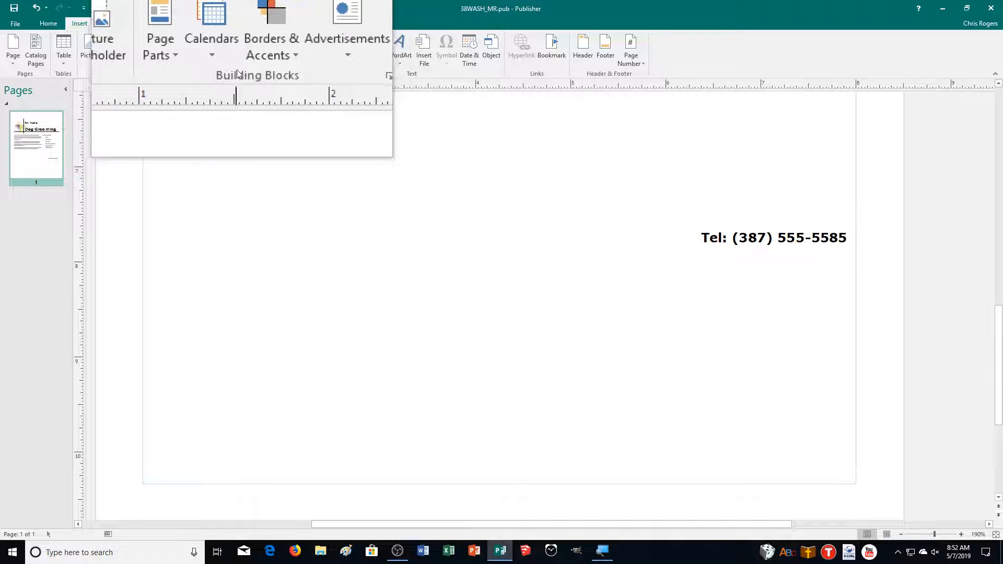
click(208, 57)
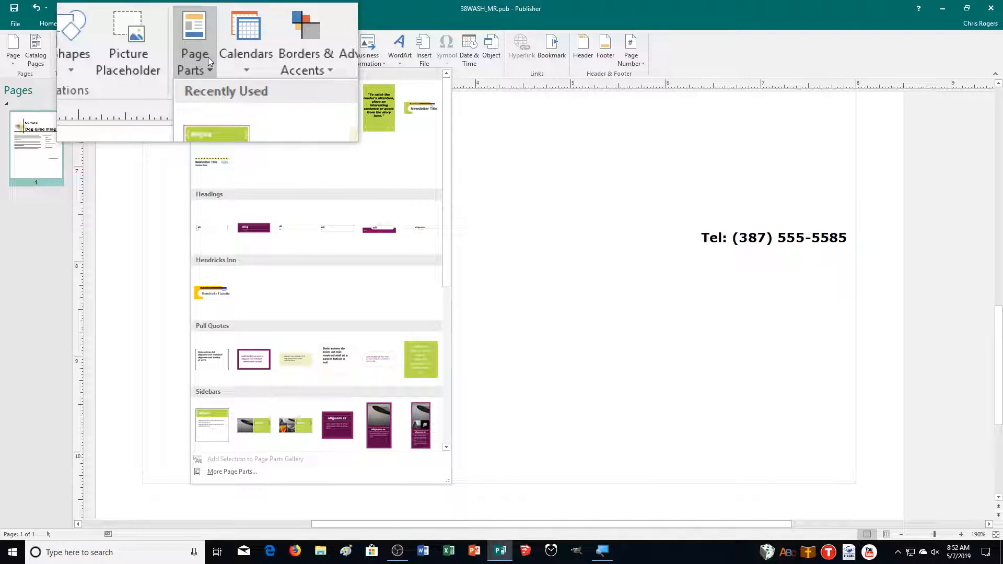
click(291, 58)
click(291, 57)
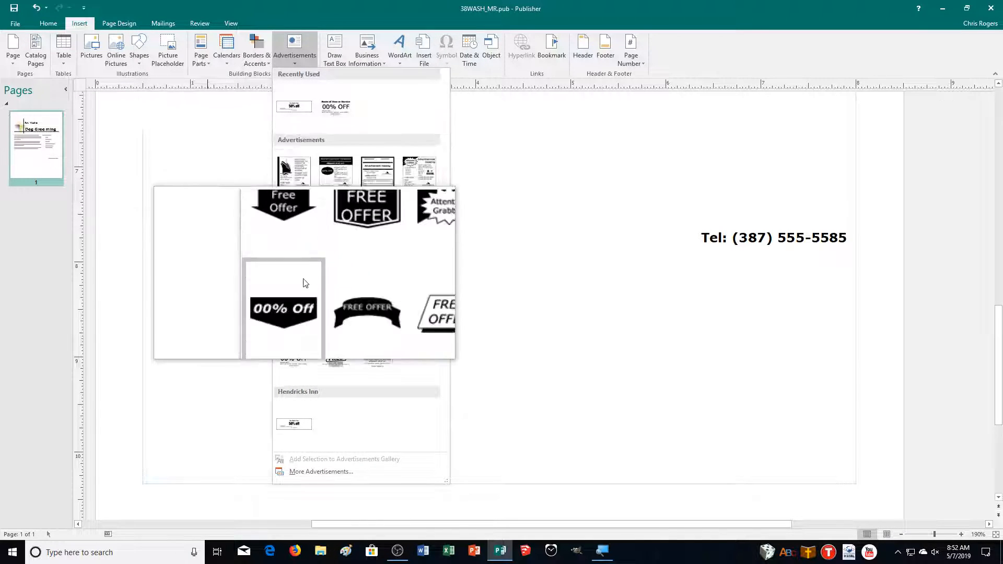
click(321, 471)
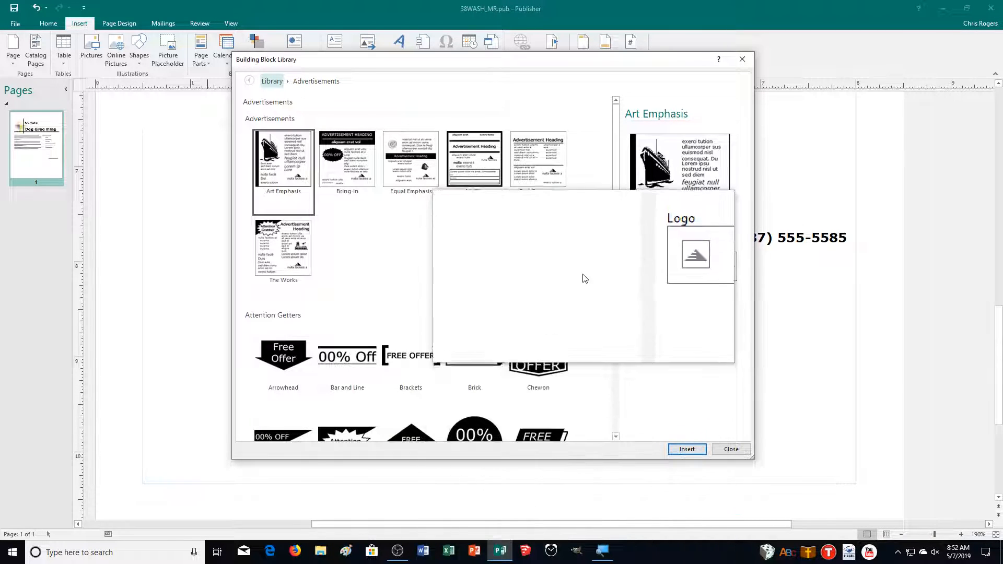
drag(617, 174, 617, 404)
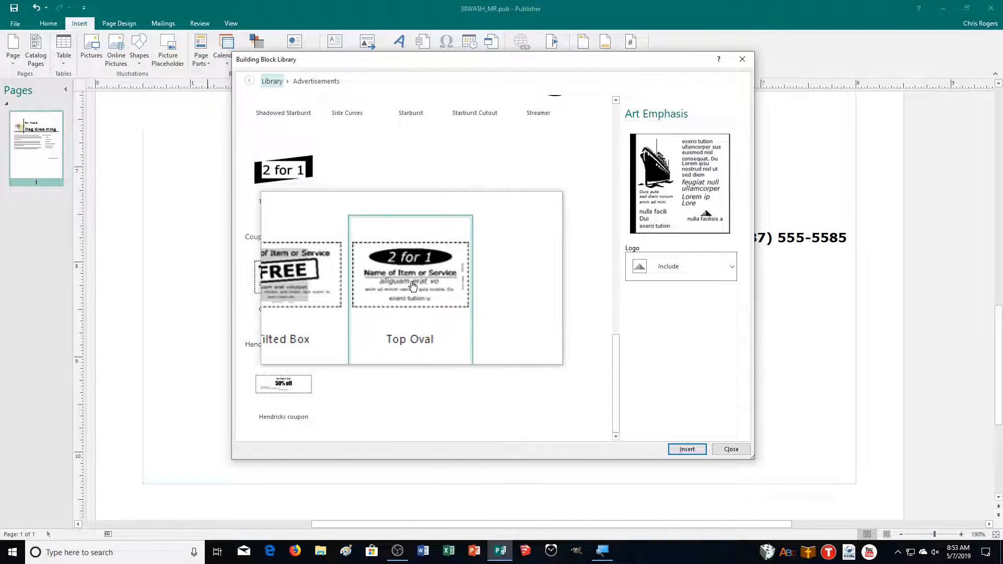
click(413, 285)
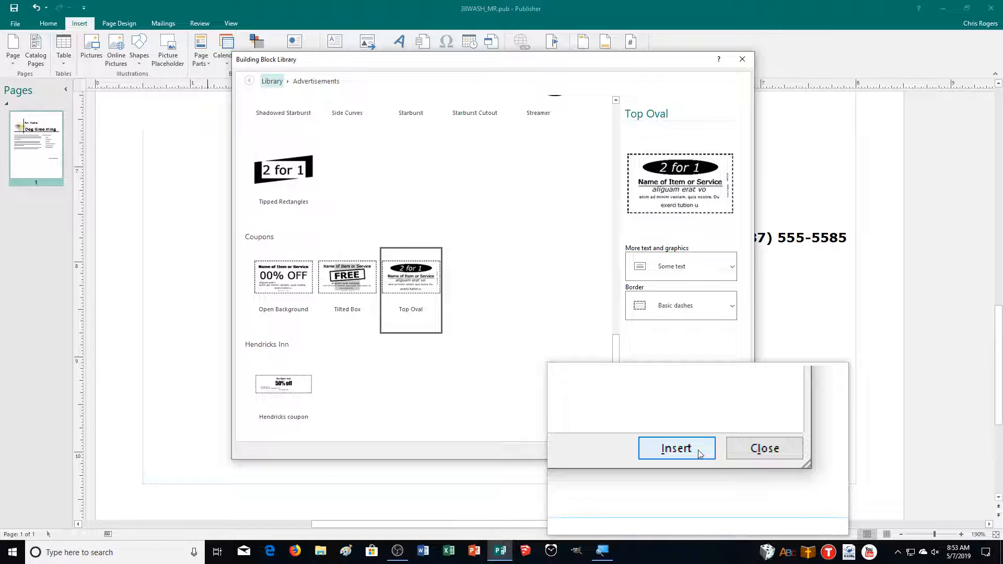
click(699, 451)
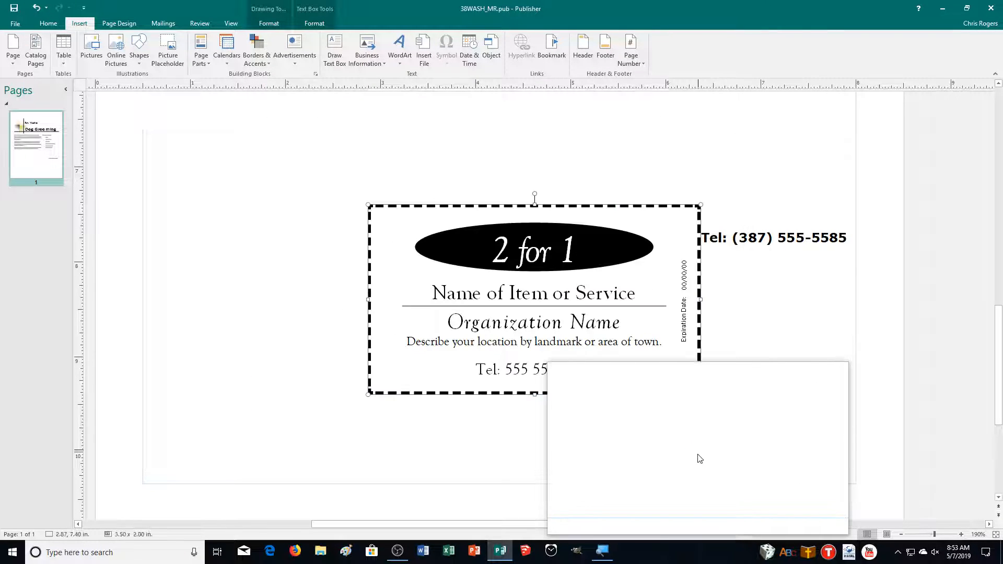
Step: Align the coupon with the flyer's lower-right margin corner and widen it to the left margin, 7.50 in. wide
drag(543, 388, 722, 450)
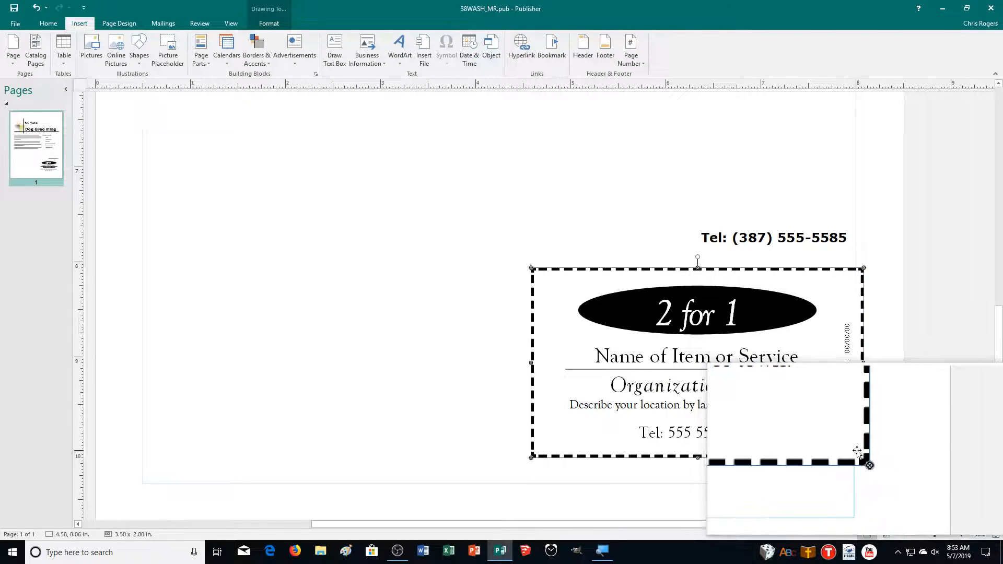
drag(858, 452, 850, 479)
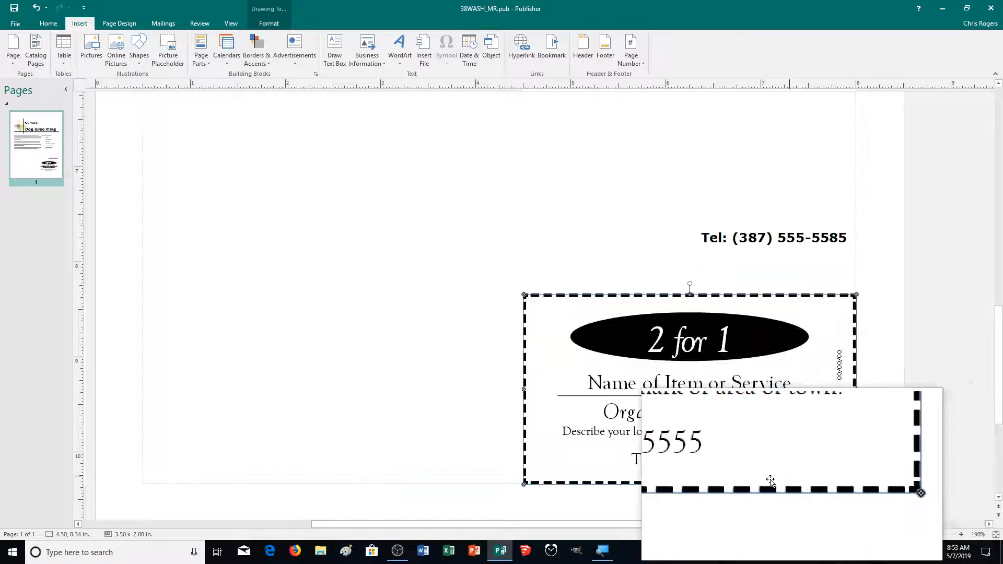
drag(523, 389, 143, 394)
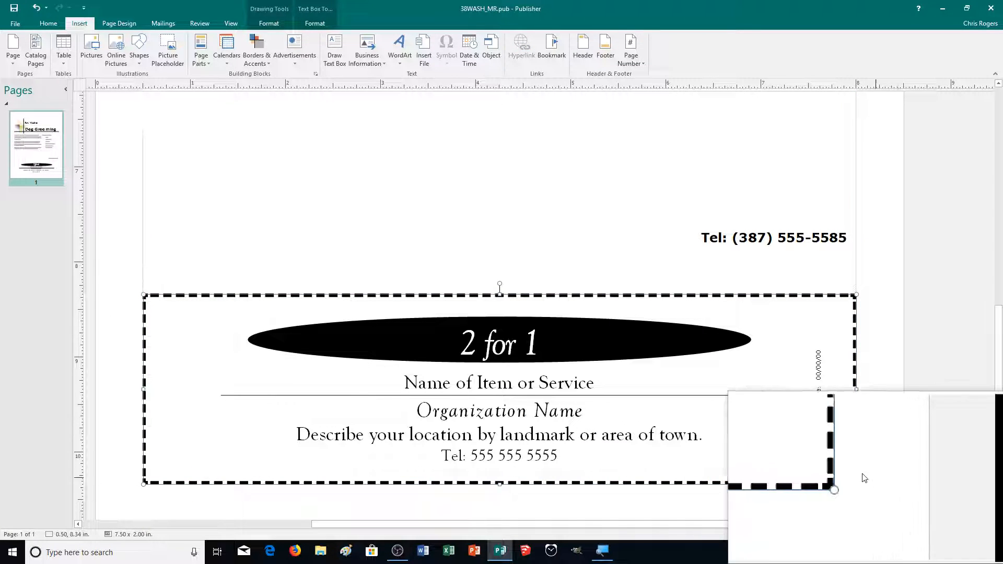
Step: Set the coupon's item or service name to "Pet Bath" and its organization name to "Pet Washer"
click(486, 387)
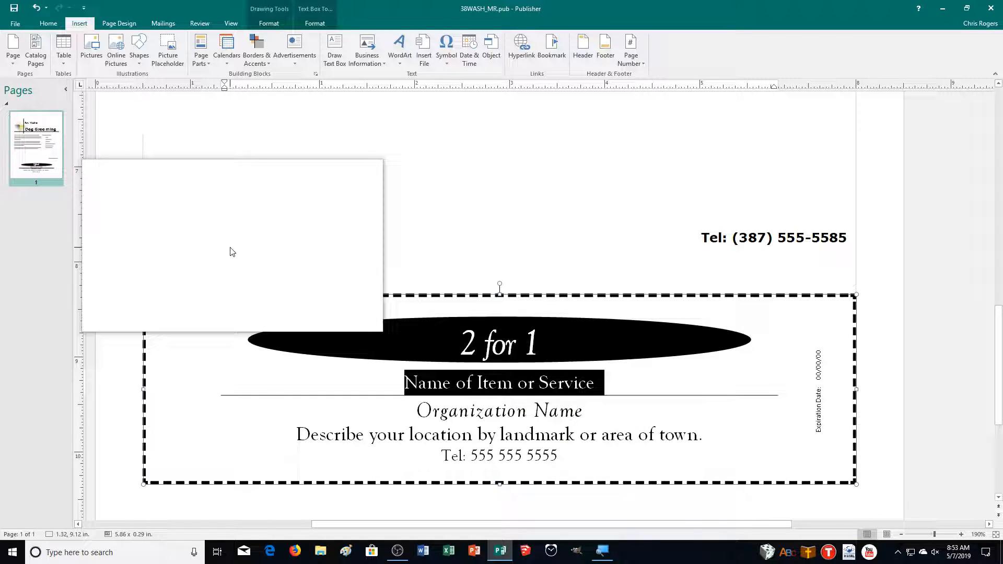
scroll(279, 311, up, 5)
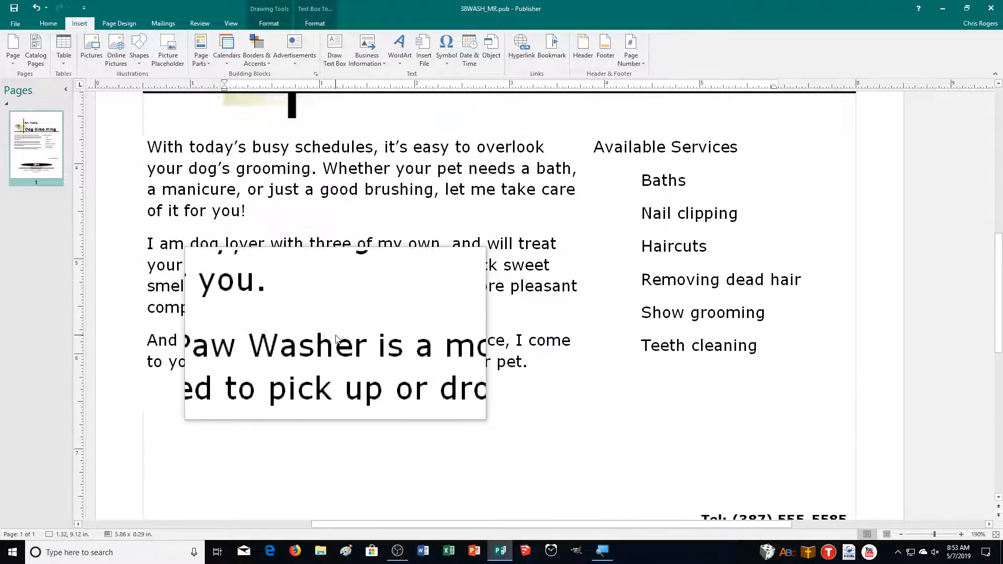
scroll(336, 340, down, 5)
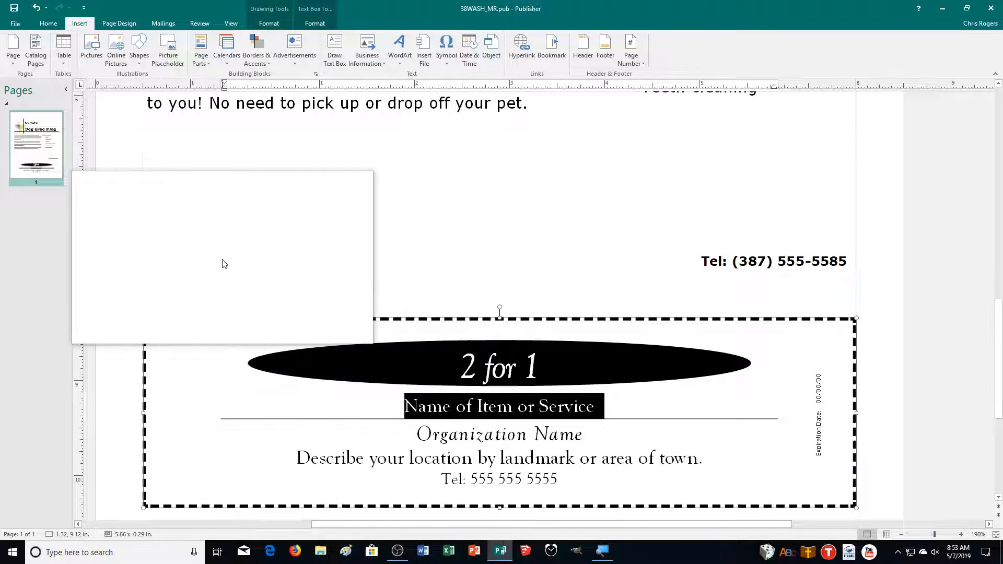
text(B)
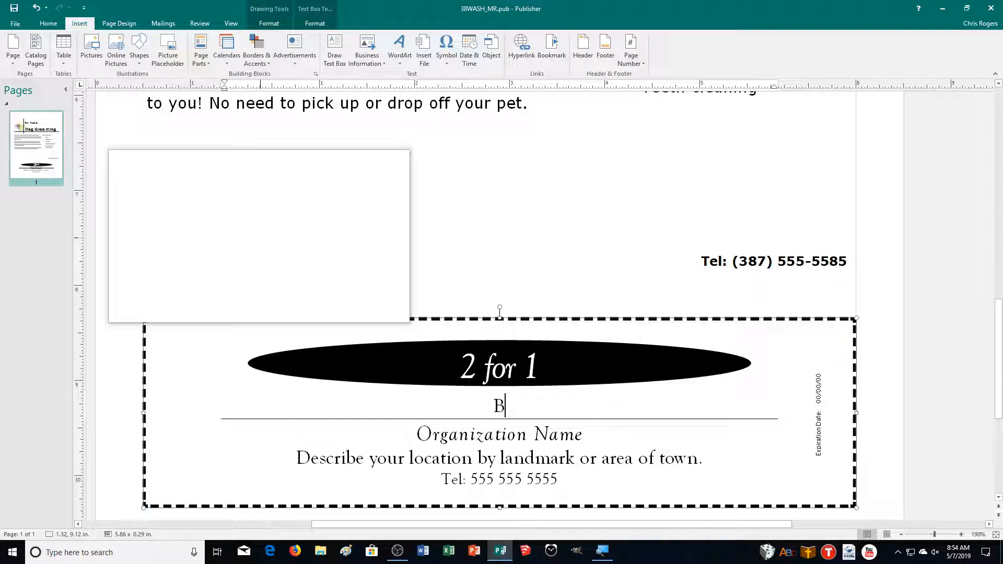
key(BackSpace)
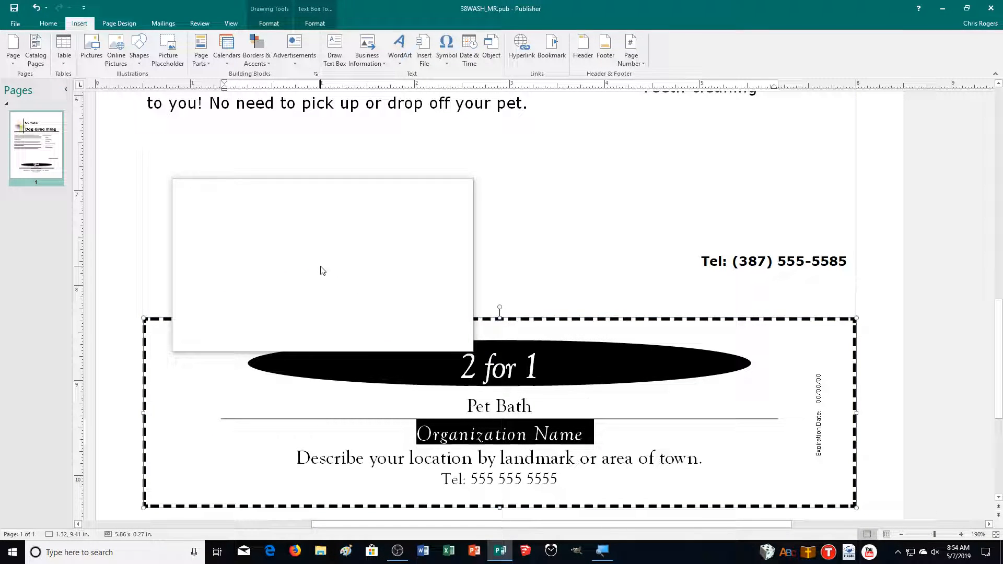
text(Pet Washer)
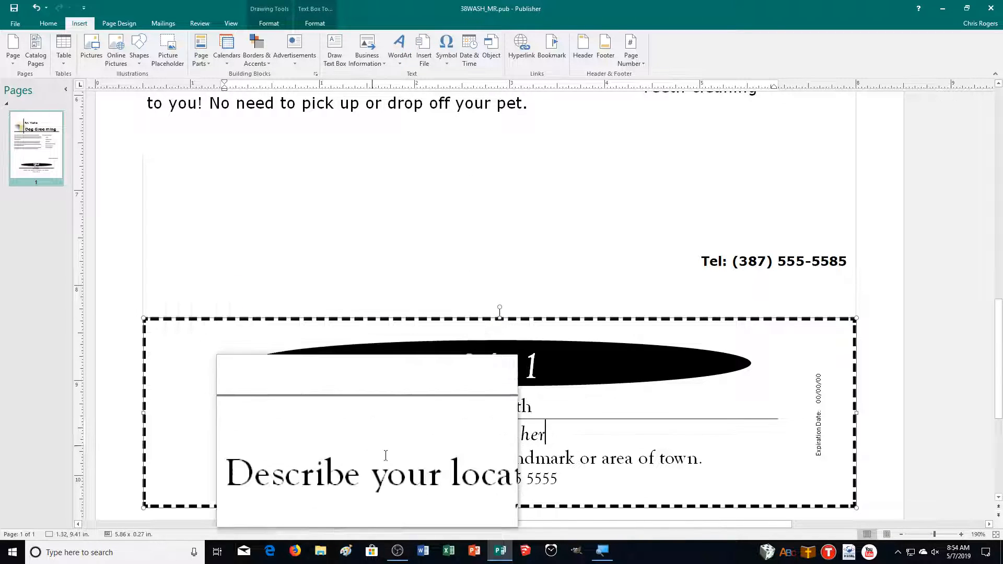
Step: Replace the coupon's location description with "New Customers Only"
click(393, 459)
key(Delete)
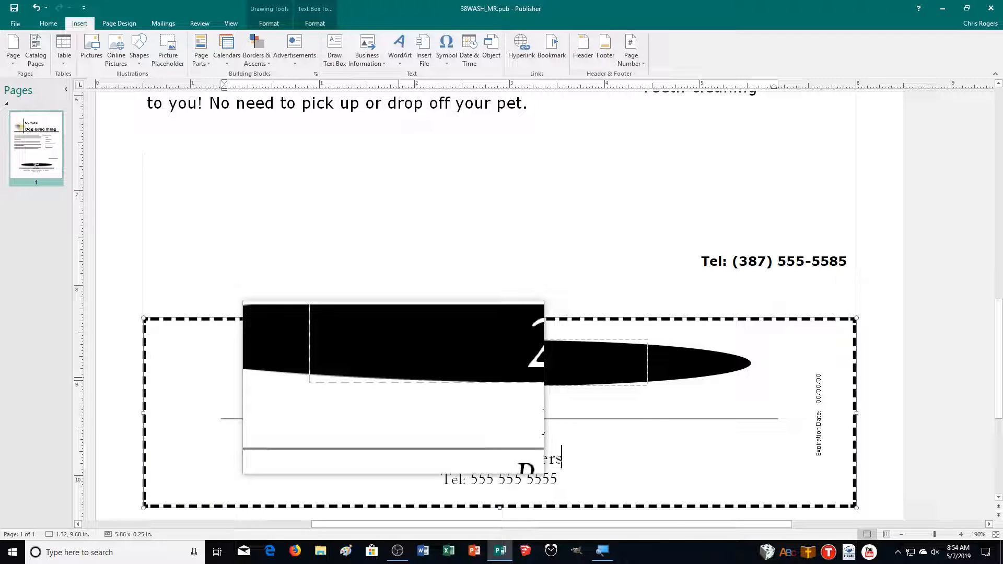
text(Only)
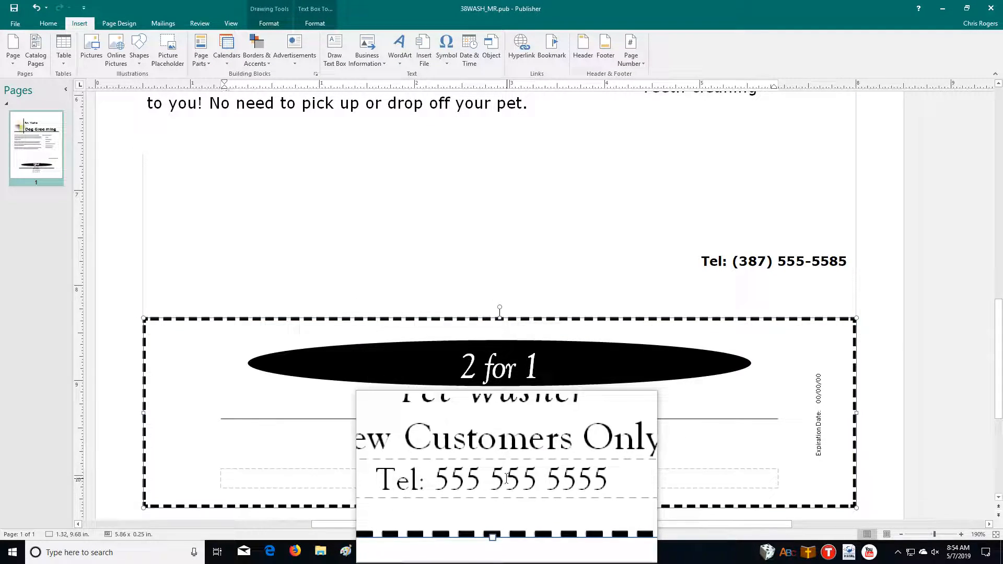
Step: Replace the coupon's placeholder telephone line with "Tel:" followed by the business phone number
triple_click(507, 477)
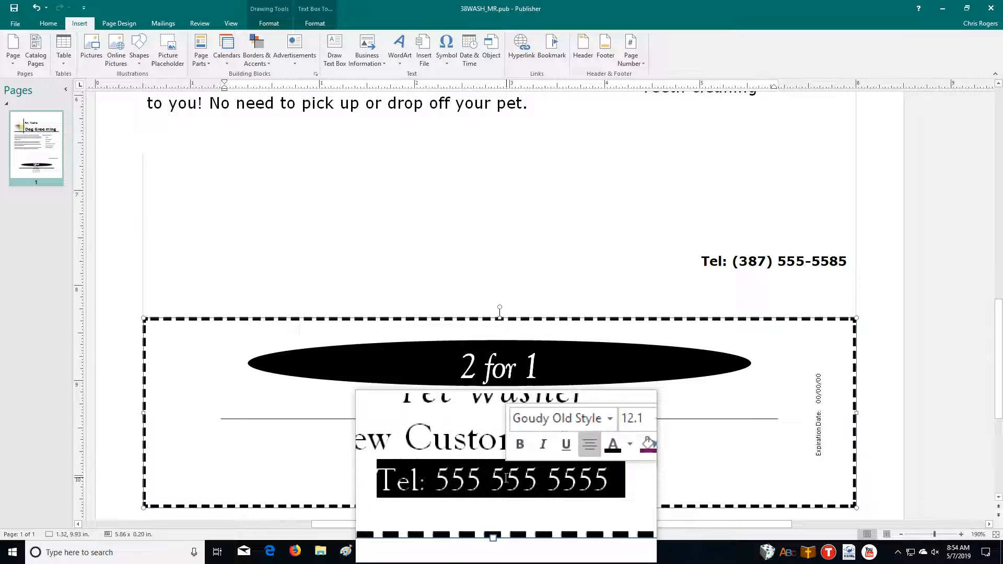
text(Tel: )
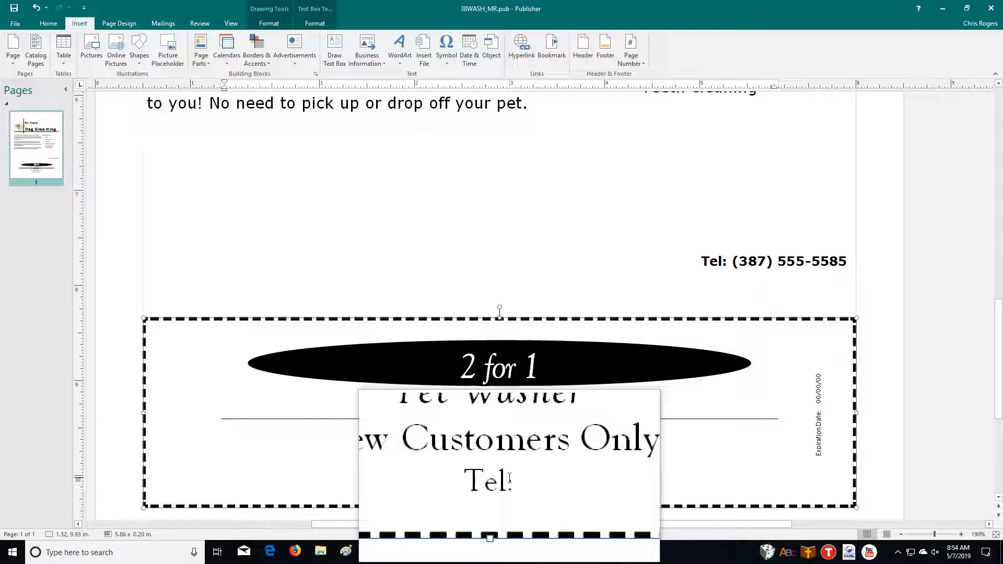
text((38)
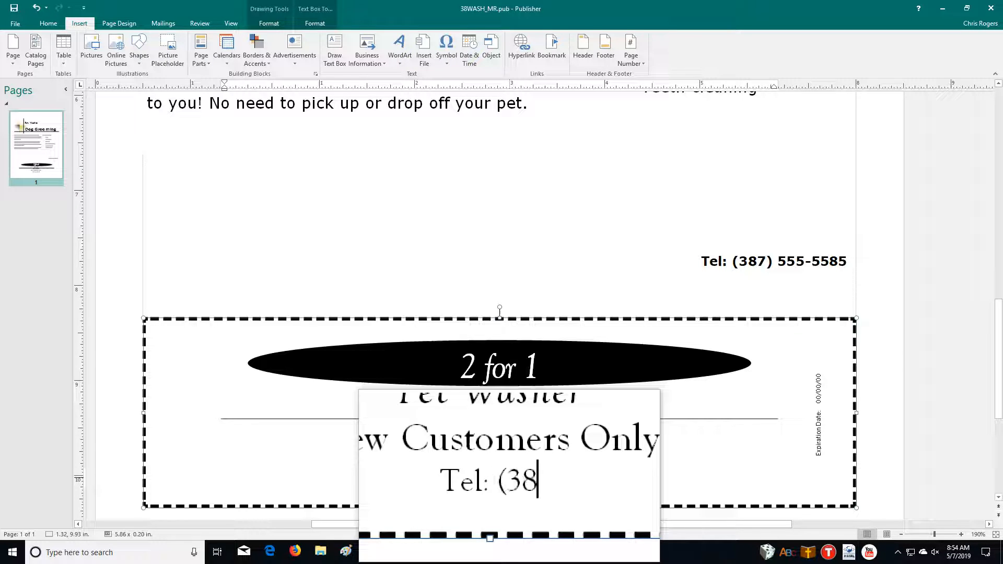
text(7) )
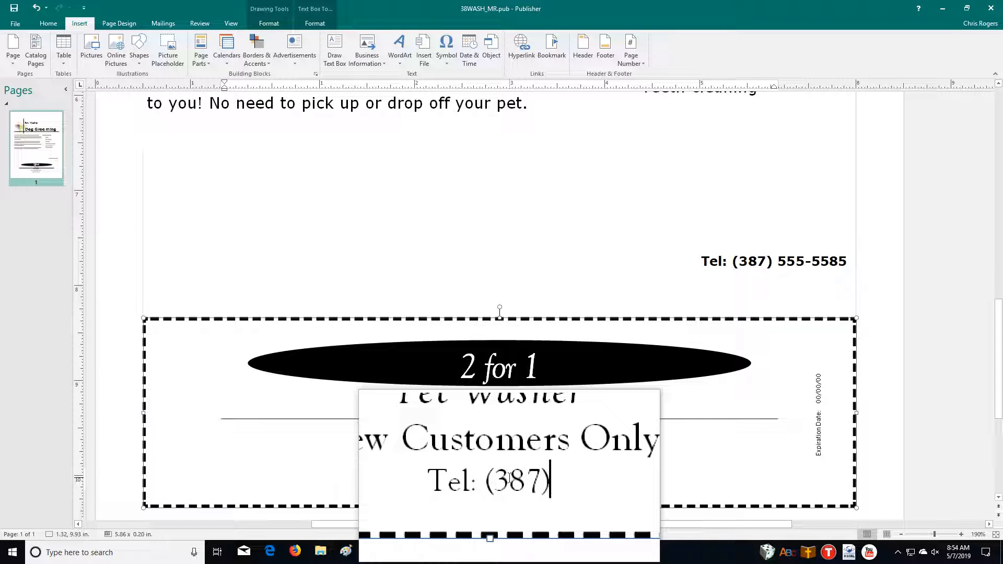
text(555-5)
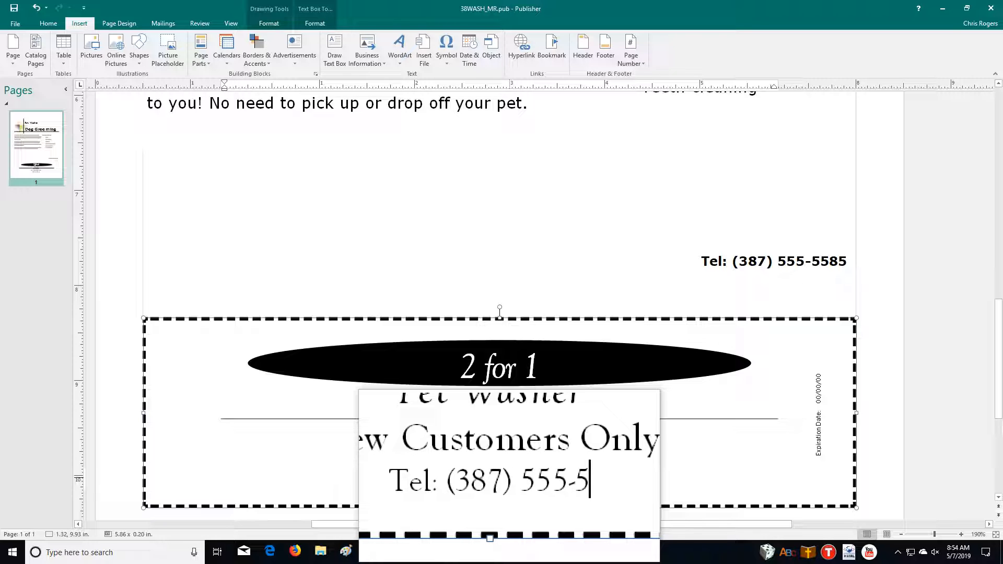
text(585)
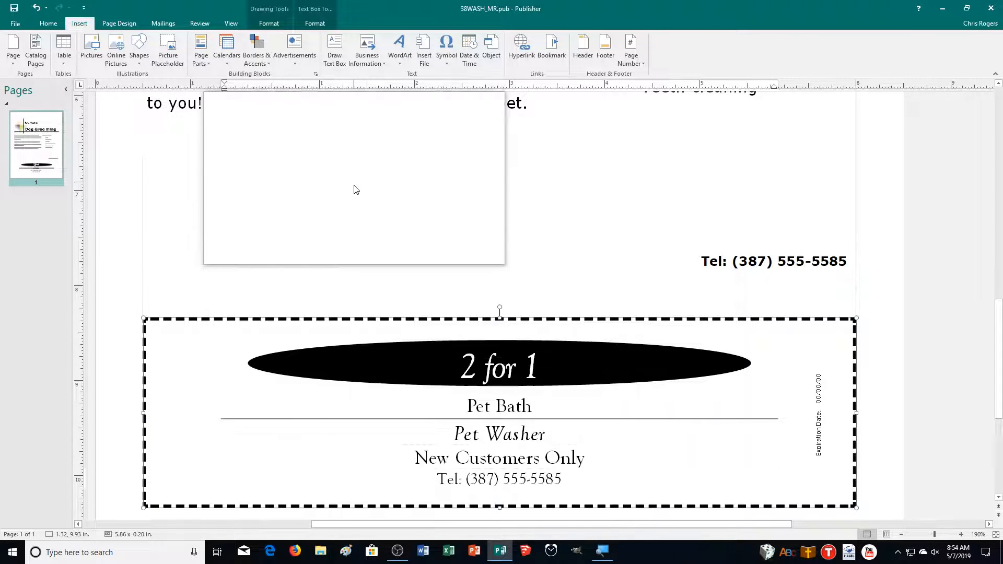
Step: Set the coupon's expiration date to 01/01/2020 and deselect the coupon
double_click(818, 390)
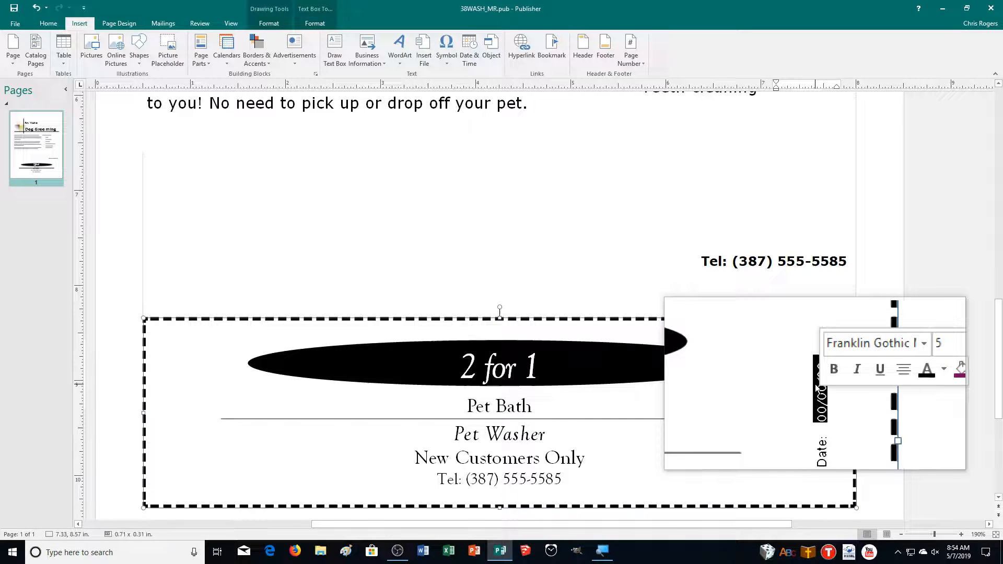
text(01)
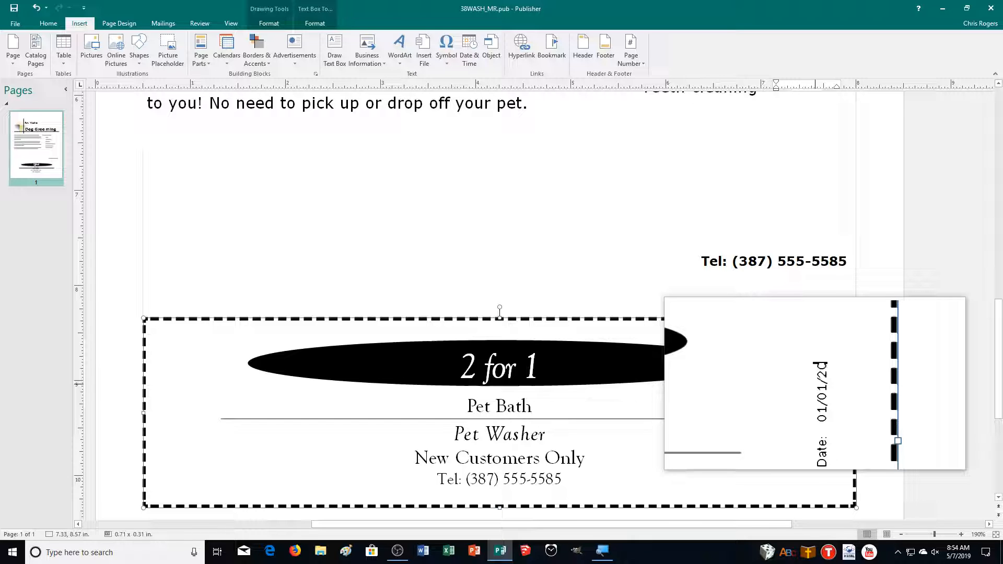
drag(815, 387, 828, 412)
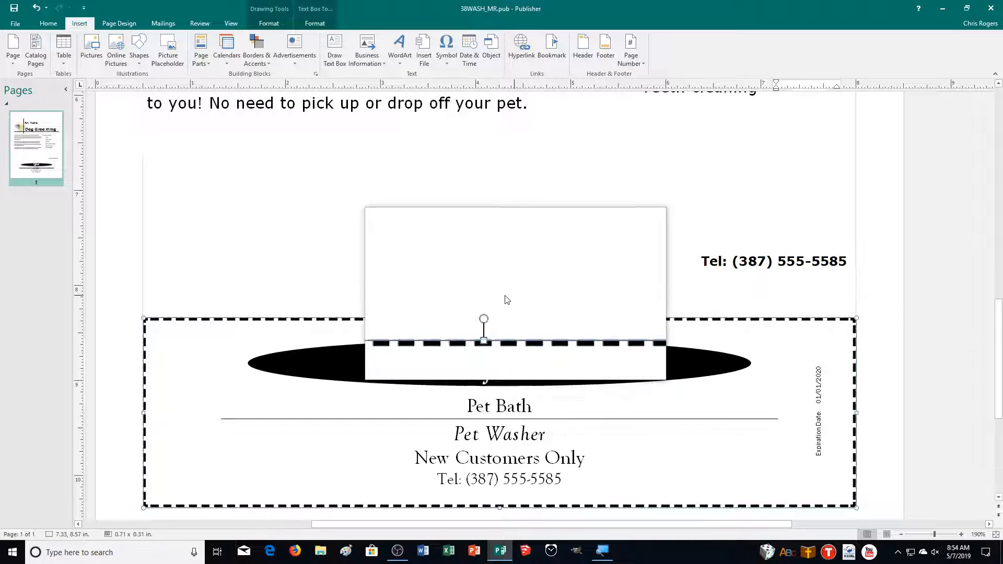
click(495, 270)
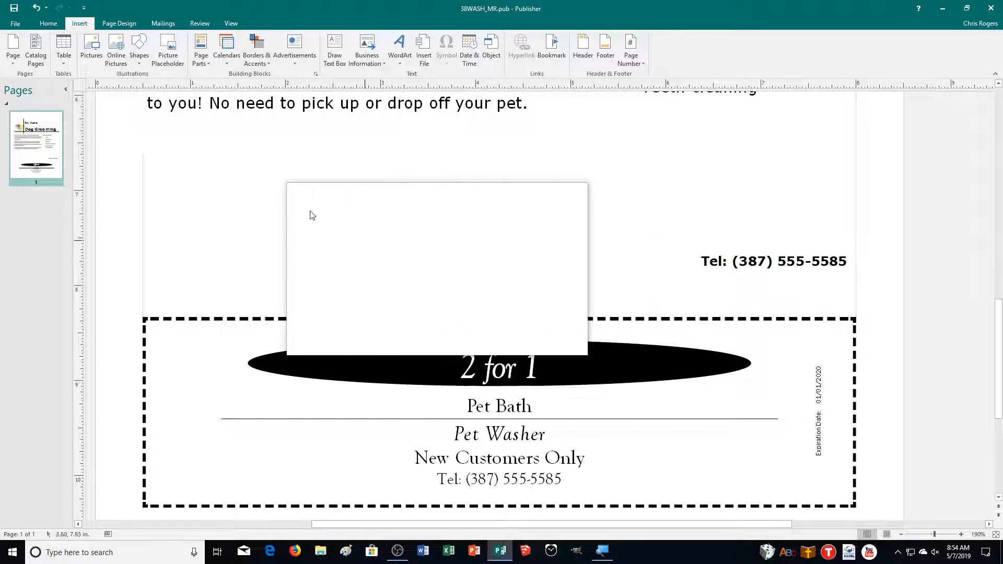
Step: Save a copy of the flyer as 38COUPON_MR in the CADemonstration2 folder
click(11, 25)
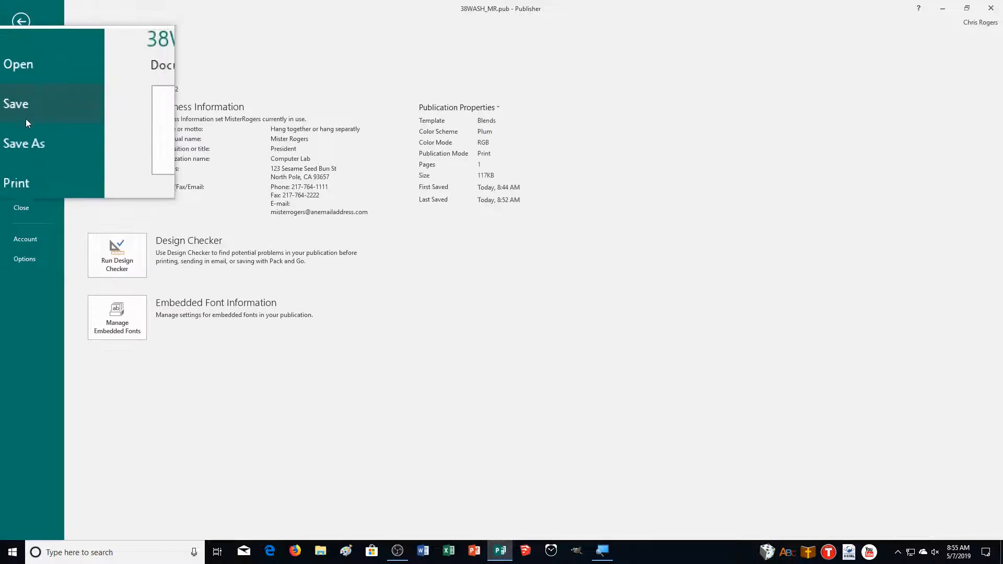
click(24, 129)
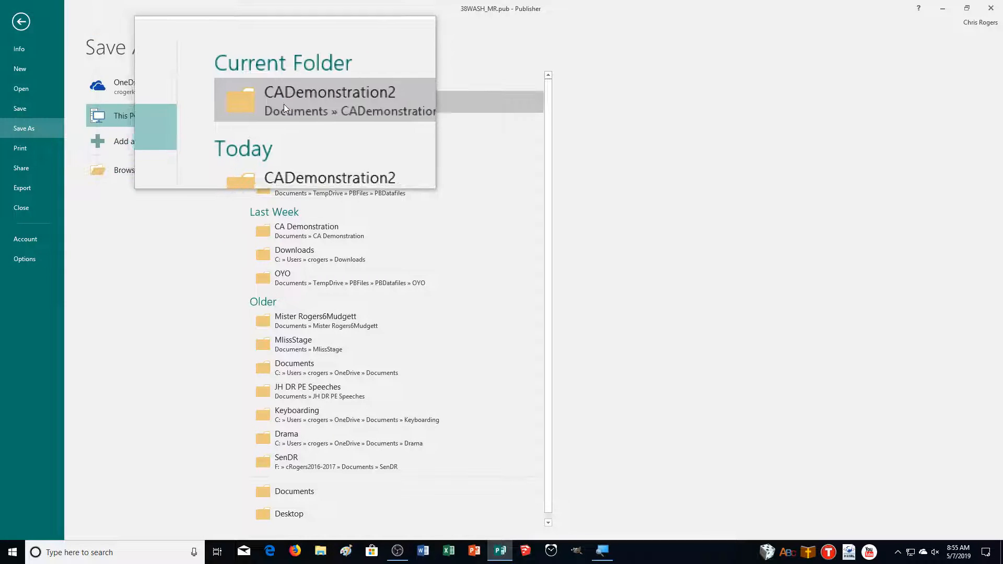
click(283, 104)
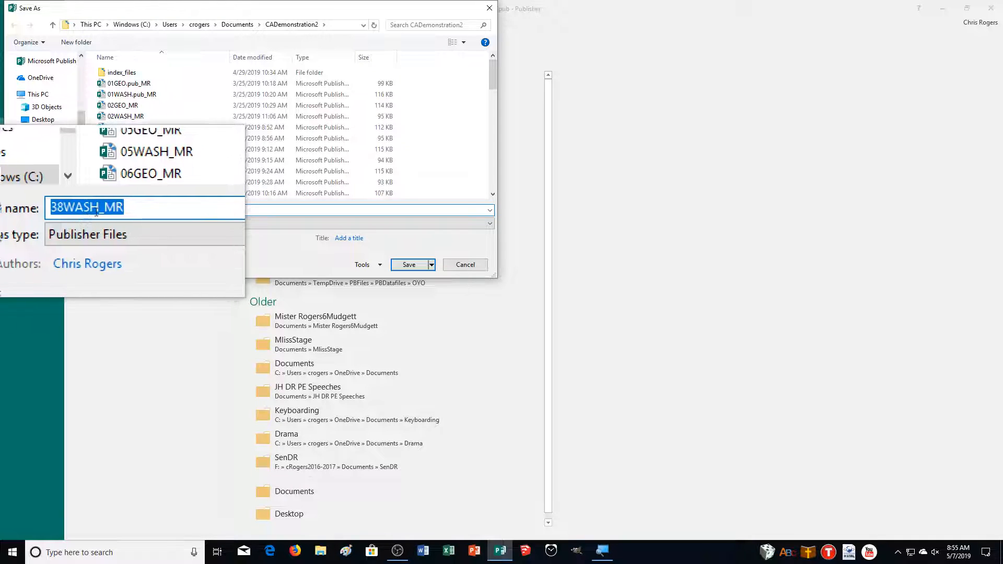
click(98, 209)
drag(97, 209, 82, 211)
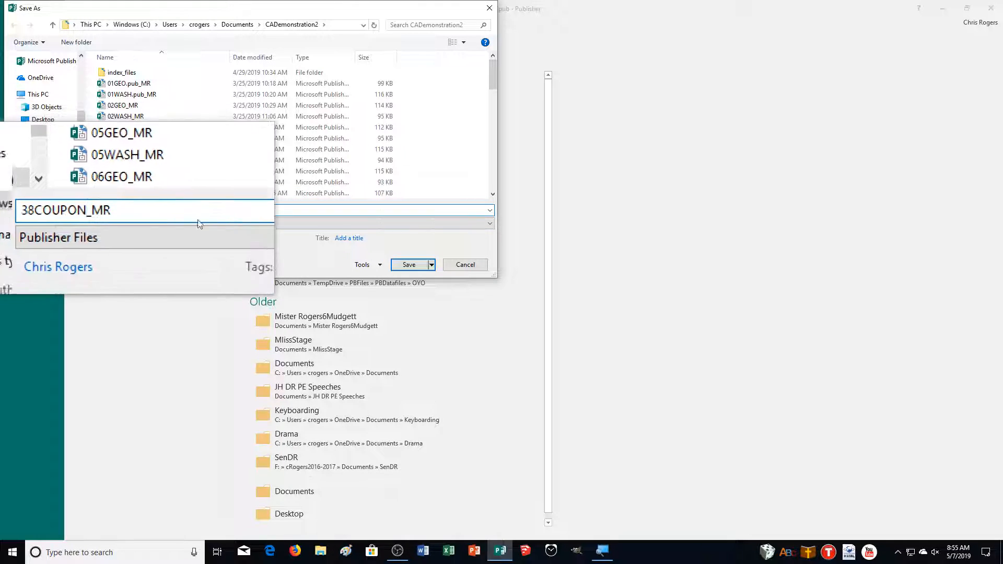
click(408, 264)
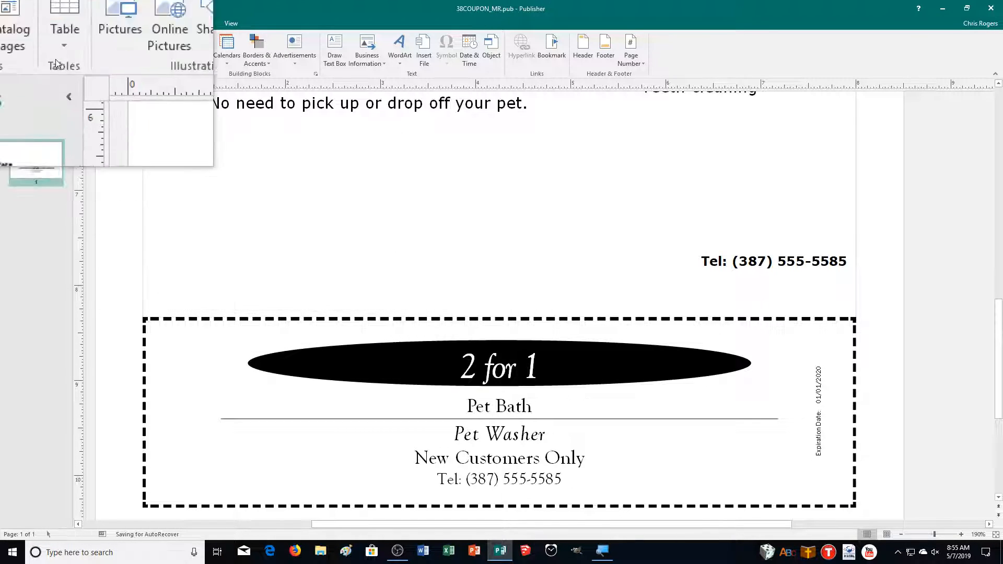
Step: Print the flyer with Microsoft Print to PDF, saving the output as 38COUPON_MR in the CADemonstration2 folder
click(15, 23)
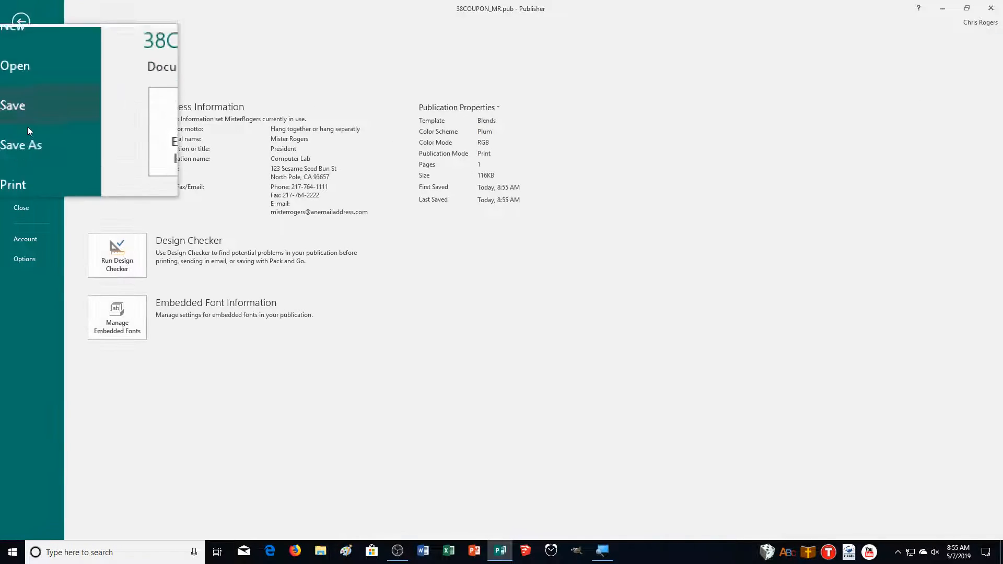
click(27, 146)
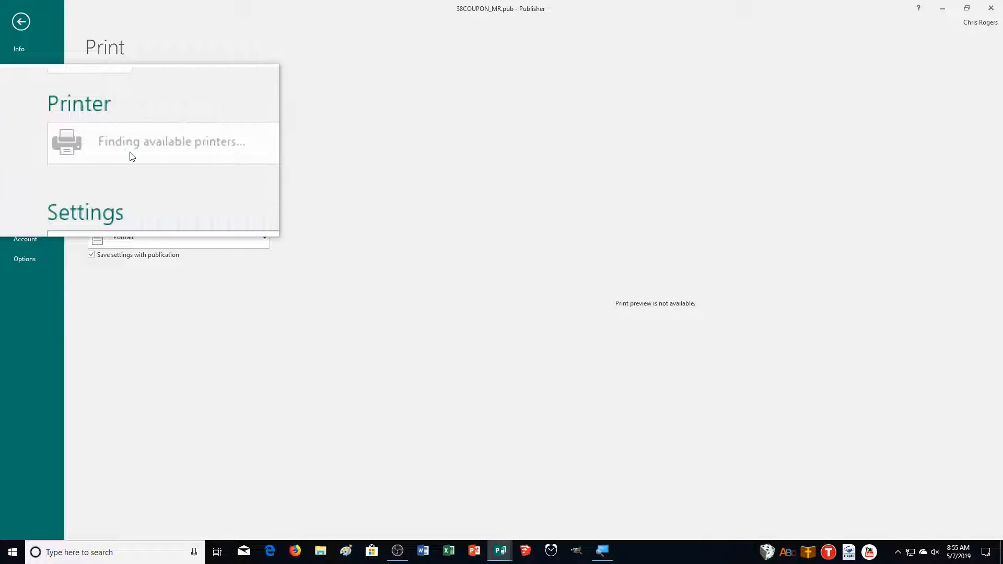
click(146, 149)
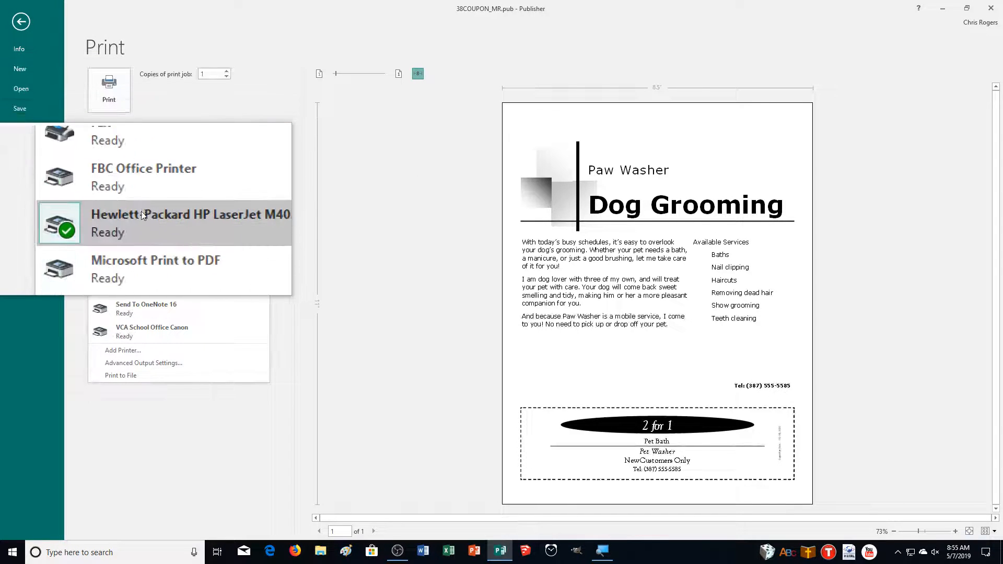
click(146, 238)
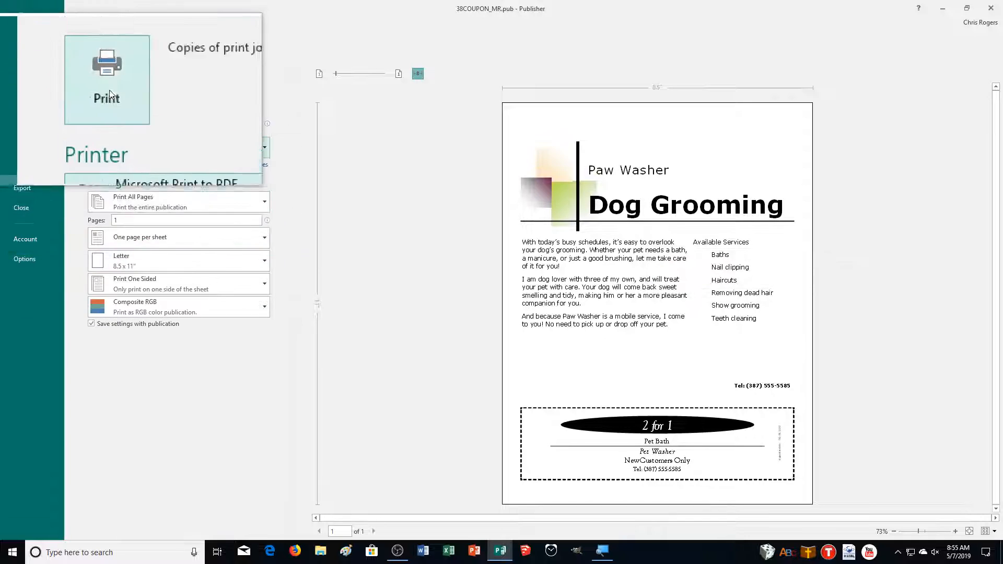
click(109, 89)
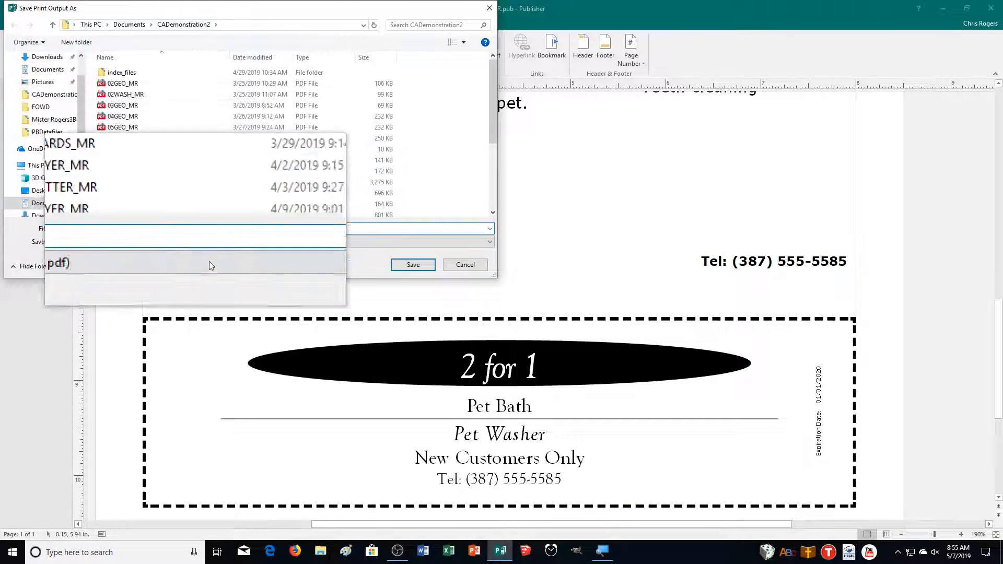
text(38COUPON_MR)
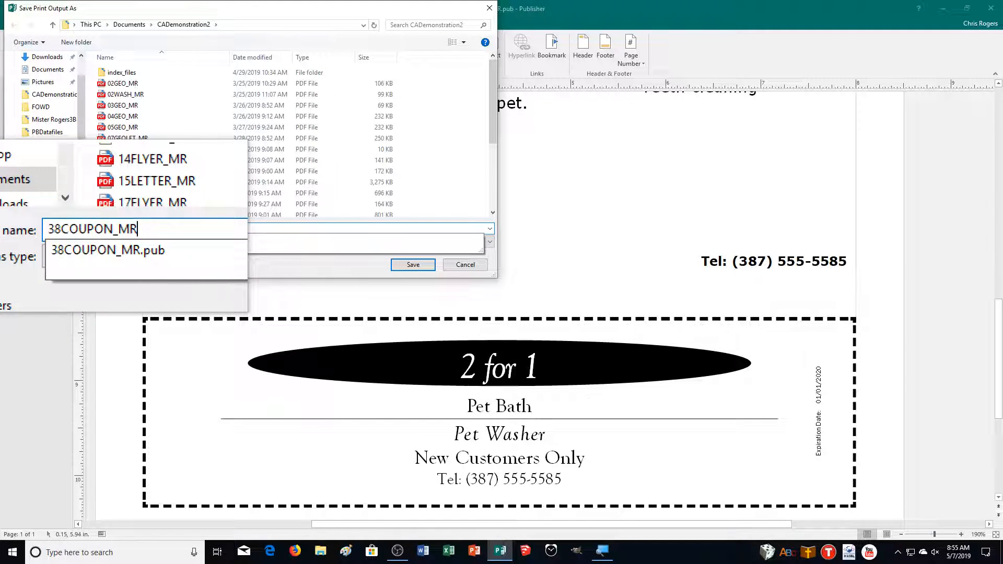
key(Return)
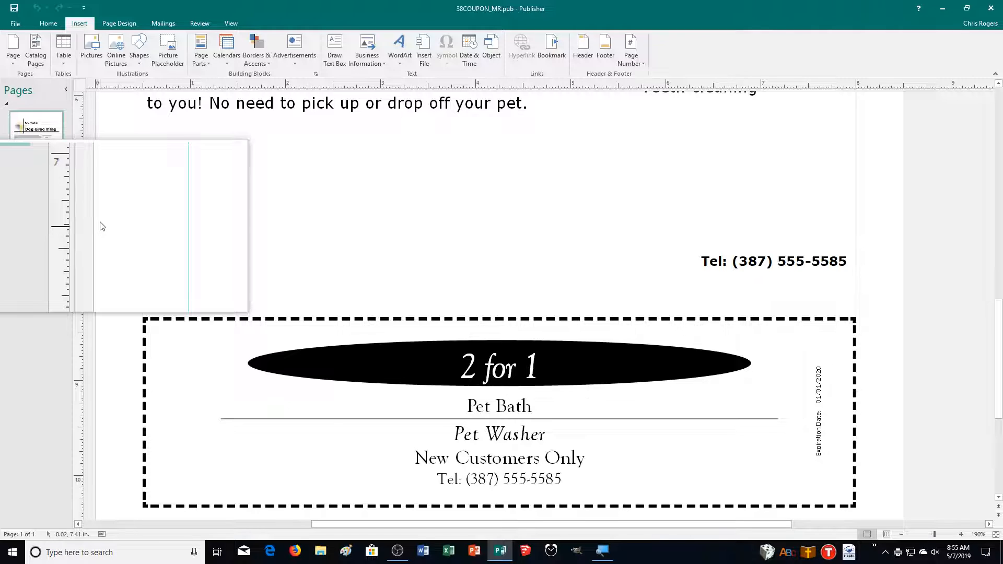
Step: Close the 38COUPON_MR publication
click(15, 23)
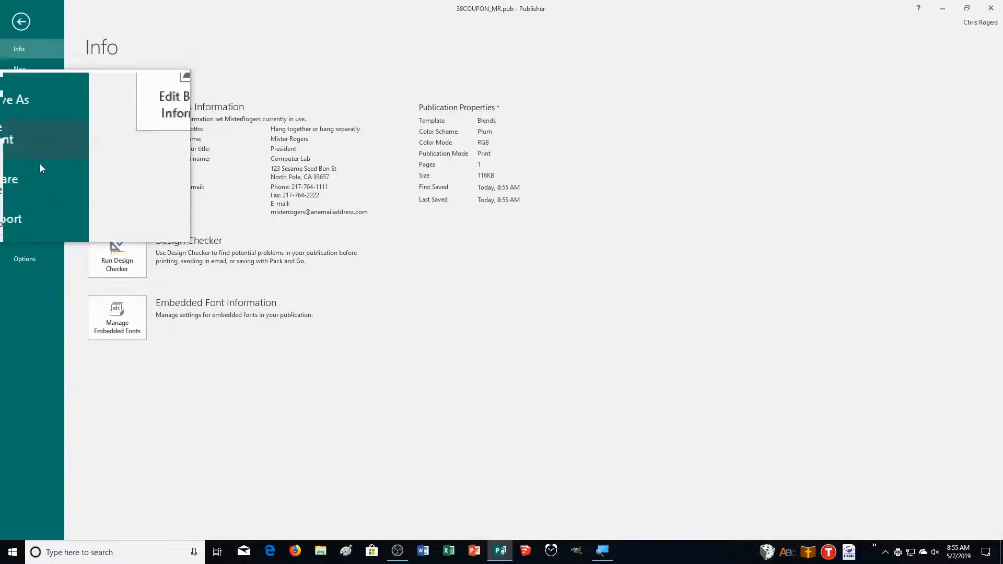
click(30, 214)
click(453, 285)
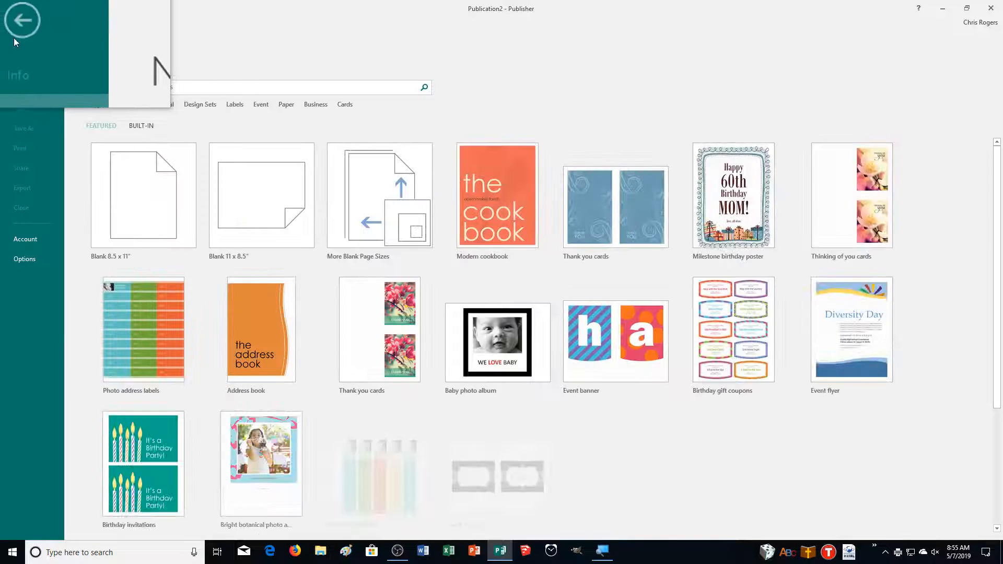
Step: Browse all built-in event flyer templates and select the School Club design from the Other group
click(143, 129)
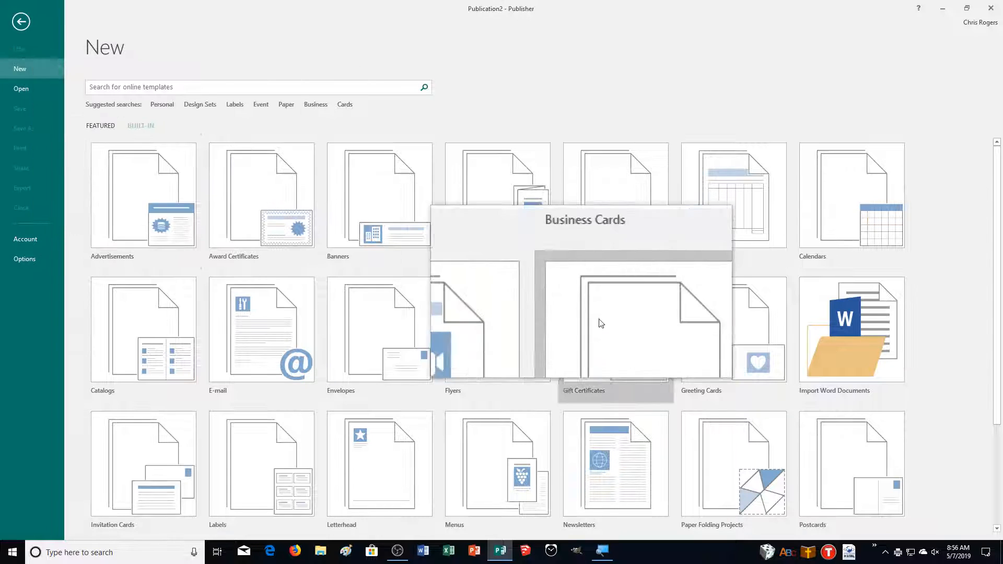
click(504, 328)
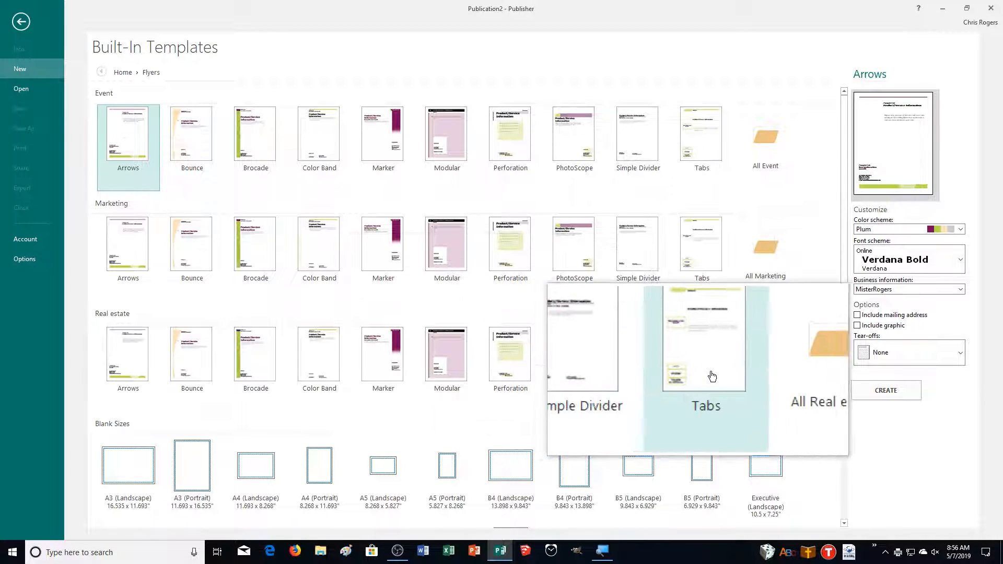
scroll(818, 373, down, 3)
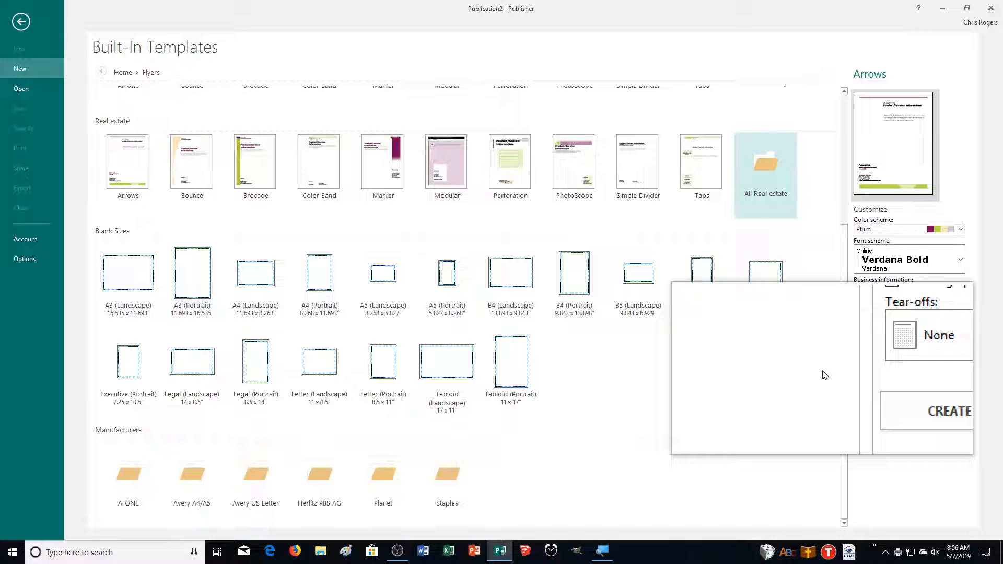
scroll(825, 375, up, 3)
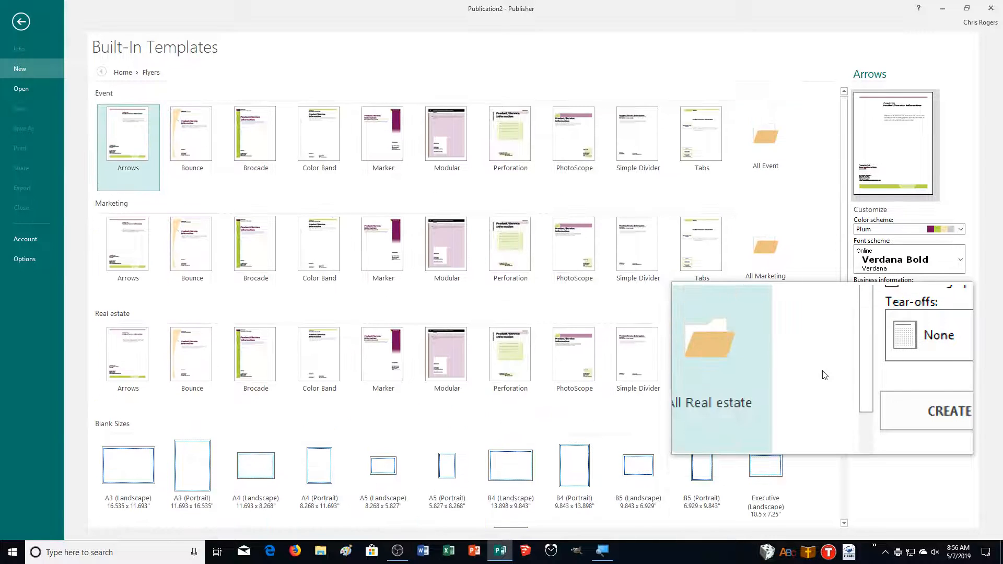
click(781, 166)
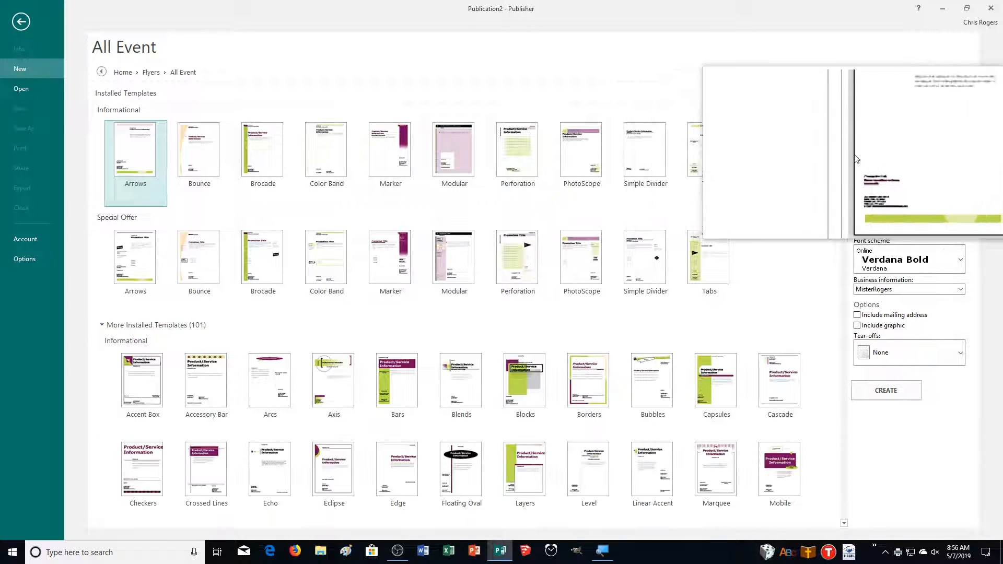
scroll(843, 163, down, 2)
scroll(854, 220, down, 6)
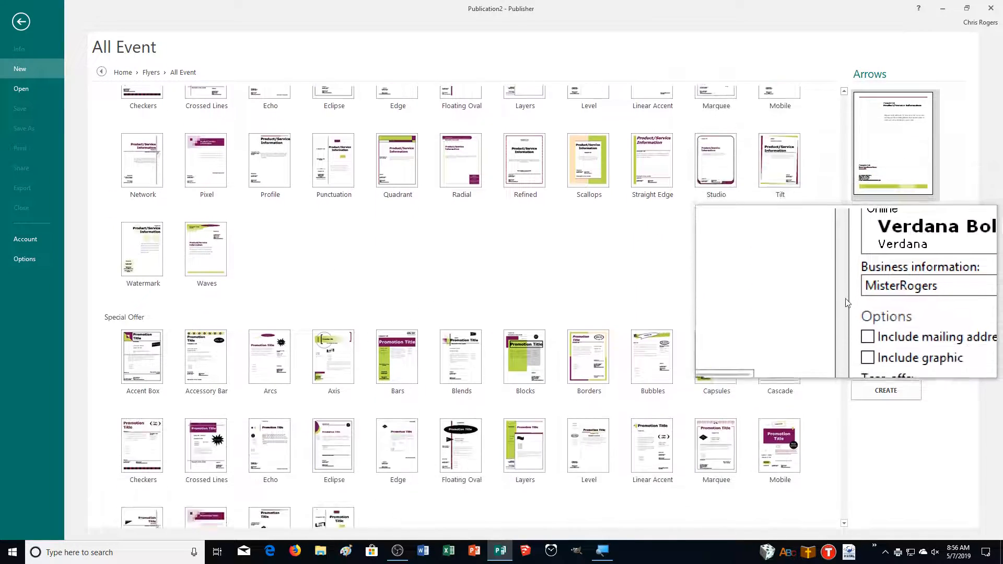
scroll(841, 350, down, 5)
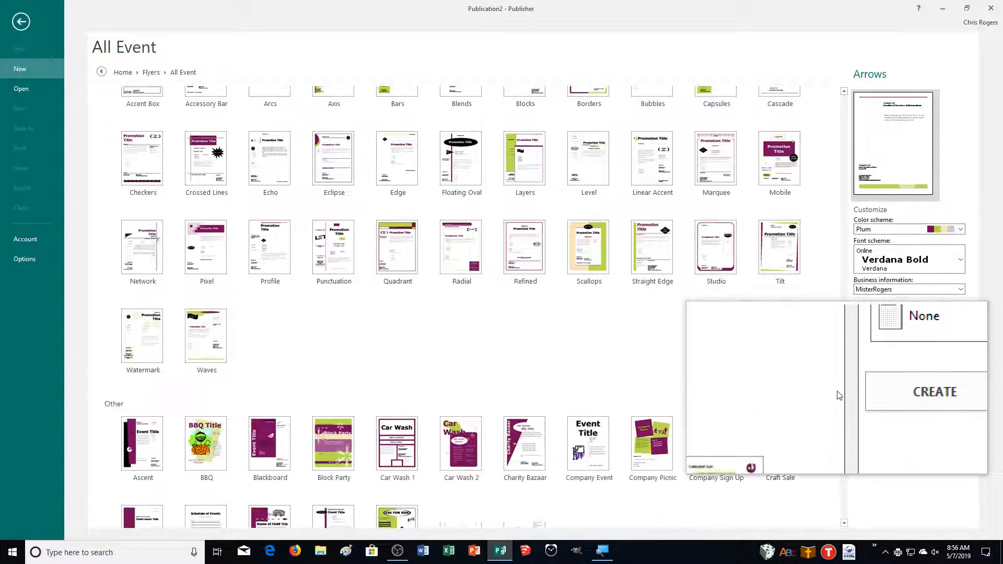
drag(837, 441, 838, 459)
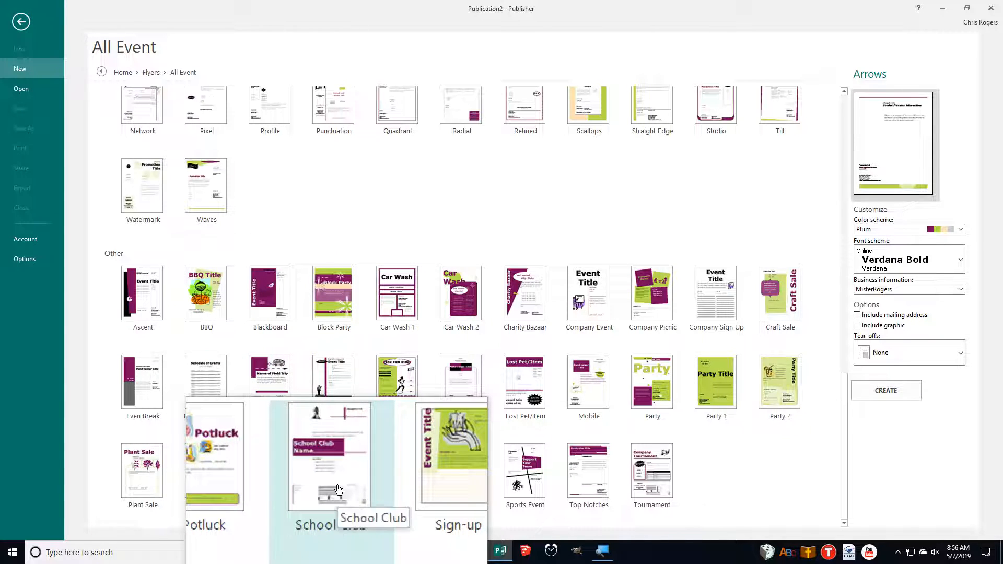
click(317, 493)
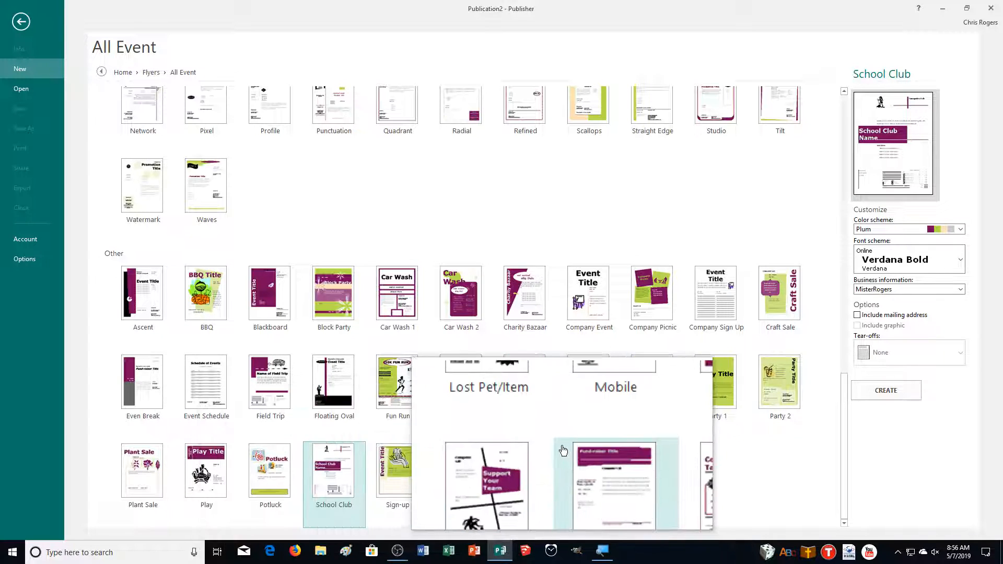
Step: Set the School Club template's color scheme to Mistletoe
click(883, 232)
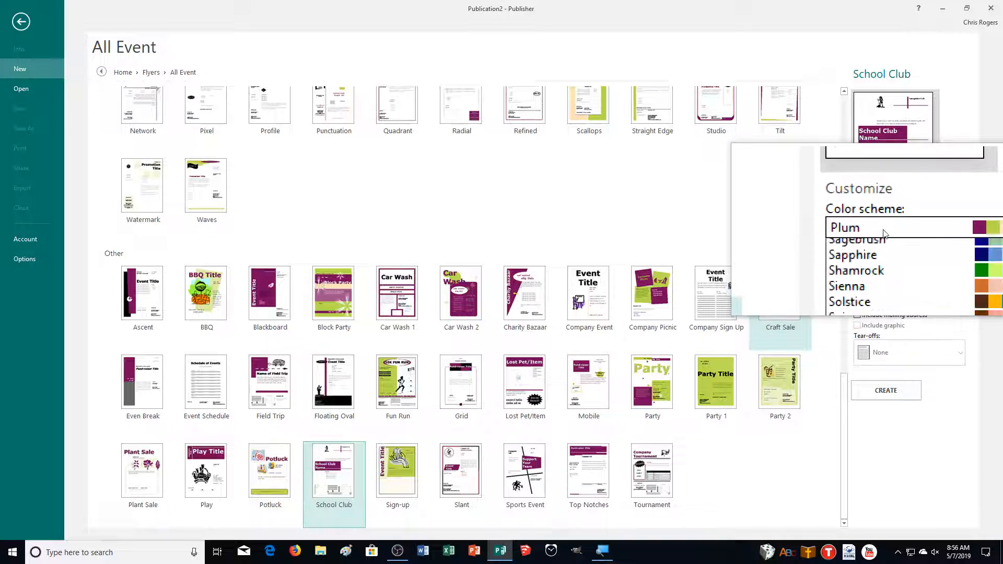
scroll(895, 282, up, 3)
scroll(895, 288, up, 4)
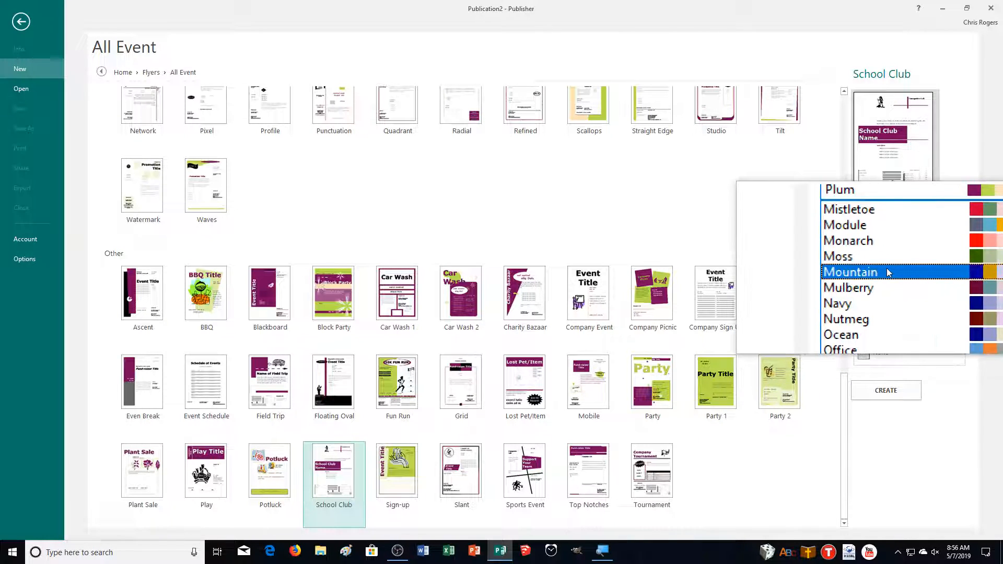
click(888, 227)
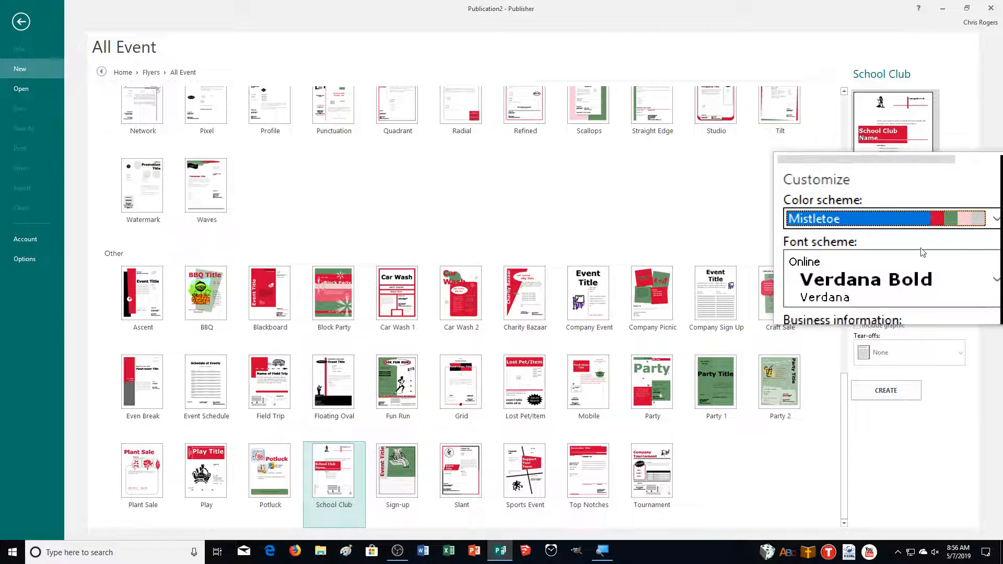
Step: Apply the Deckle font scheme and create the School Club flyer
click(919, 258)
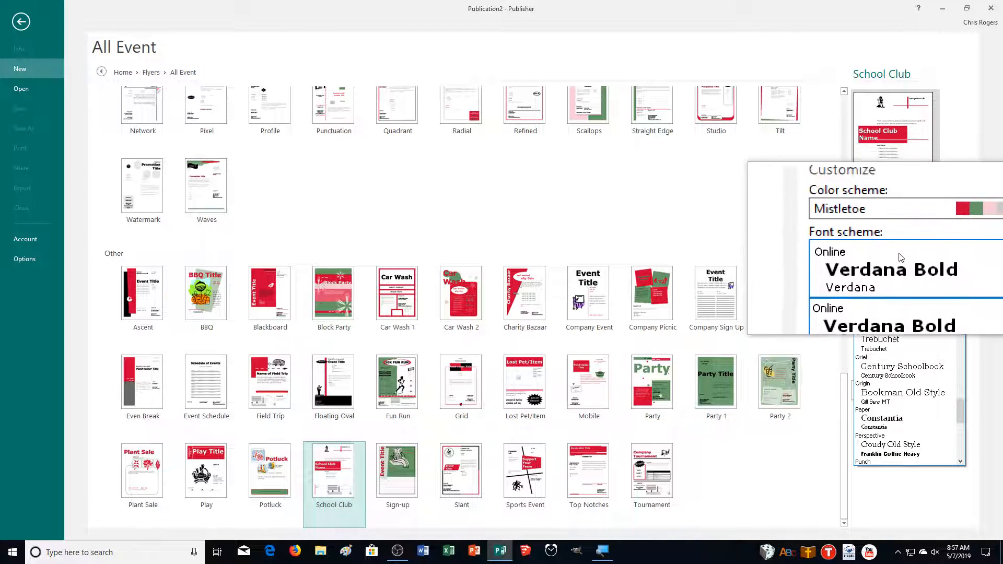
drag(960, 410, 941, 319)
scroll(882, 326, down, 1)
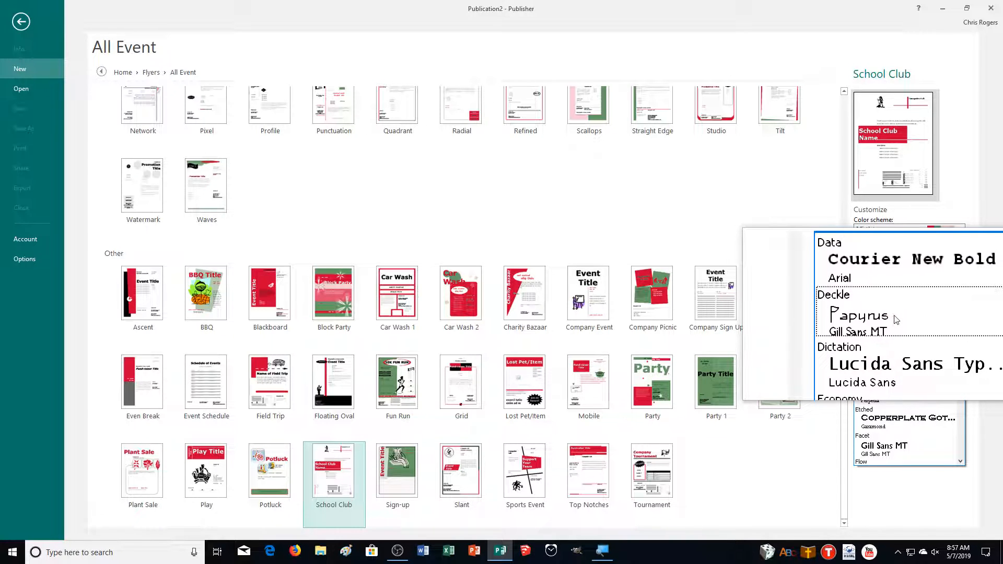
click(897, 319)
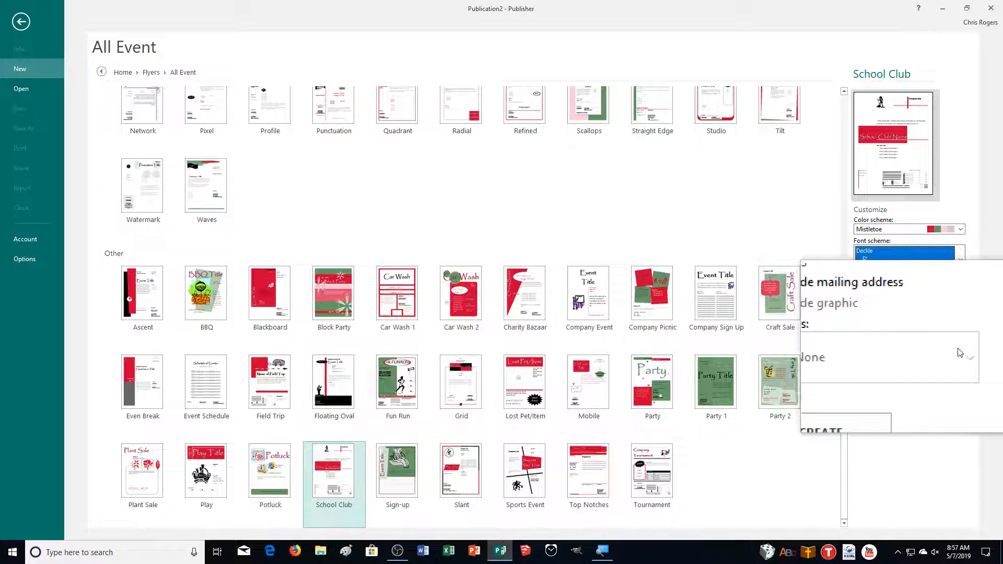
click(881, 390)
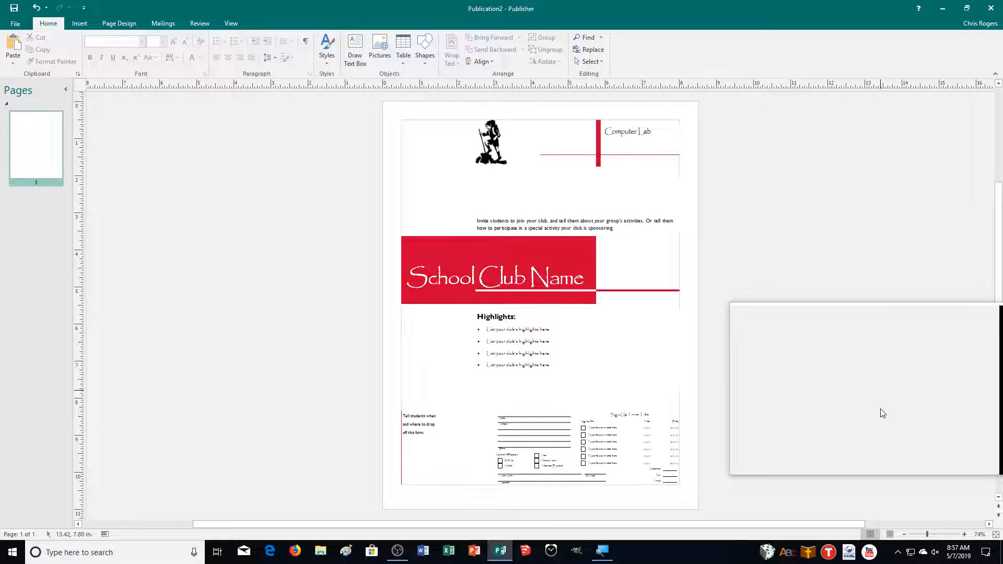
Step: Examine the new flyer up close, especially the drop-off note and sign-up form along the bottom of the page
click(965, 537)
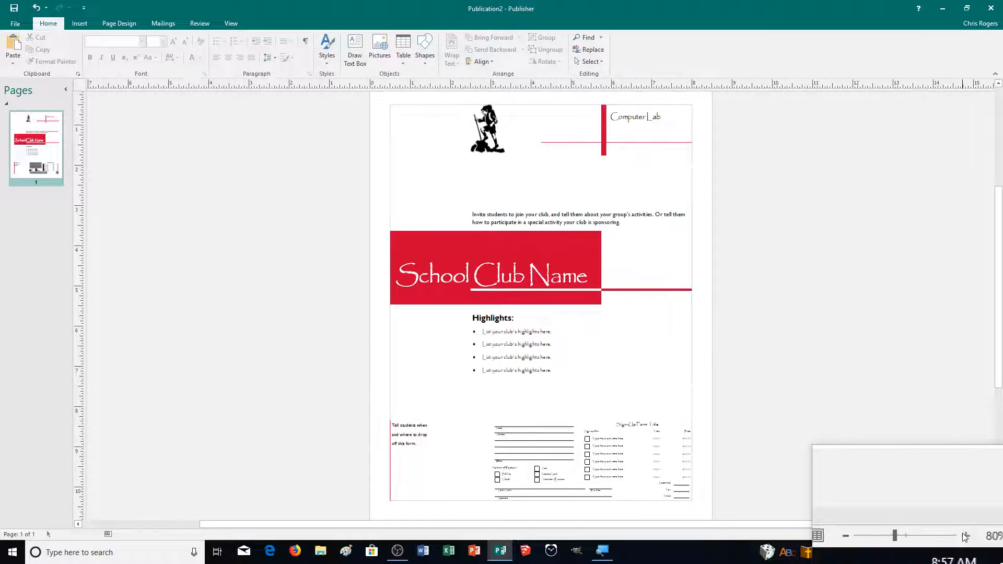
click(966, 537)
click(965, 537)
click(965, 537)
click(963, 536)
click(963, 535)
click(963, 535)
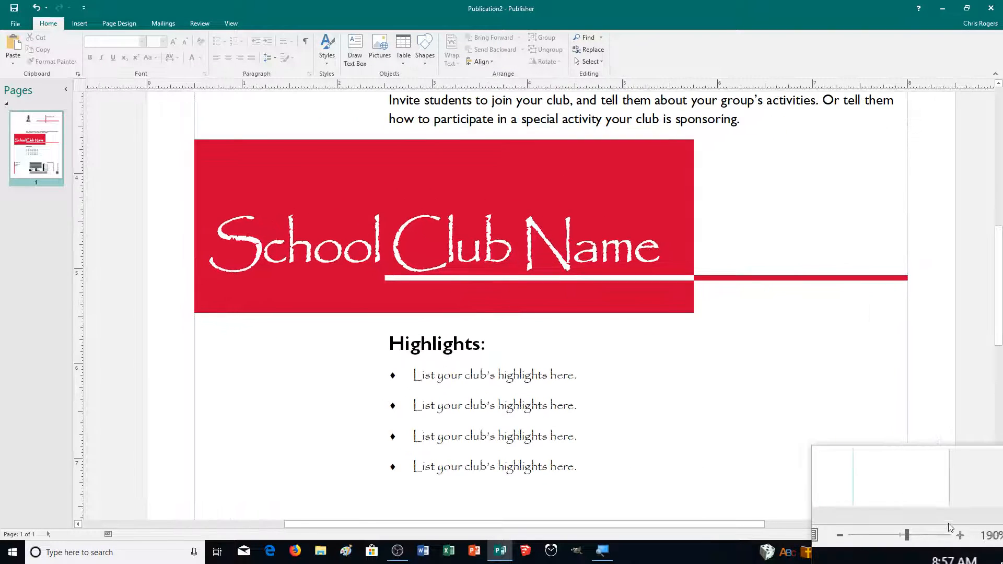
drag(998, 319, 997, 431)
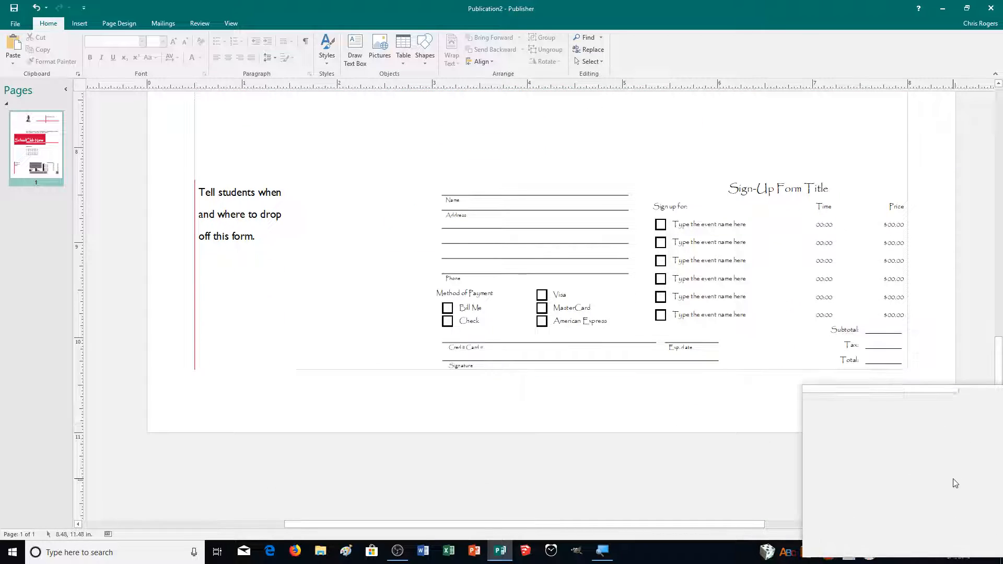
click(962, 536)
click(962, 535)
click(962, 536)
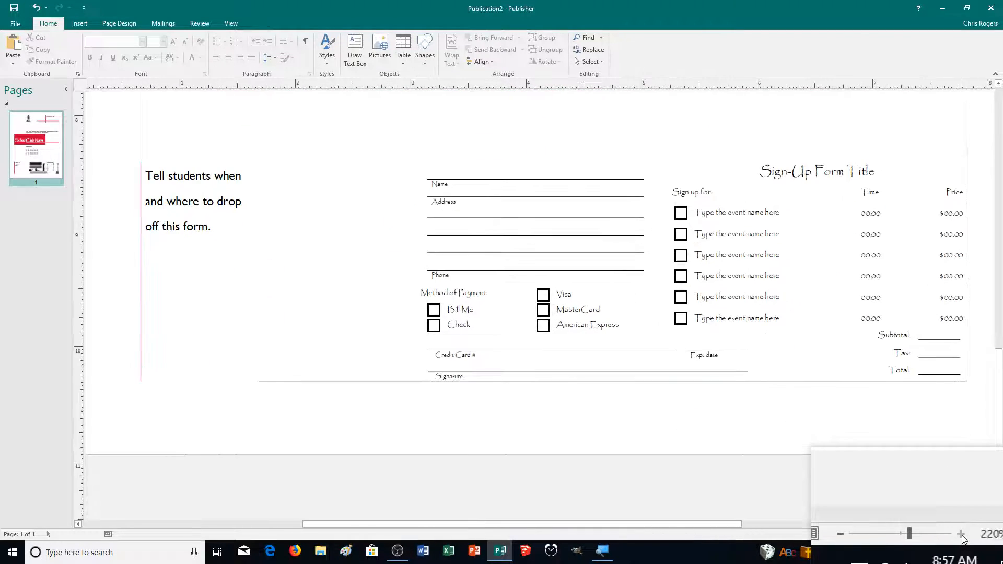
click(962, 535)
click(962, 535)
drag(617, 525, 628, 525)
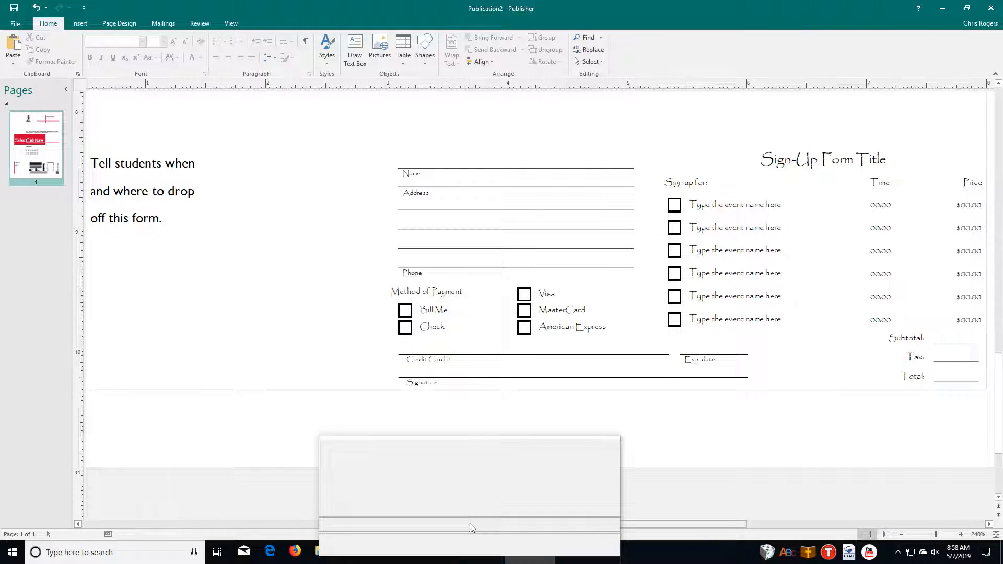
Step: Delete the drop-off note, its red accent line and all sign-up form parts from the lower part of the flyer
drag(470, 523, 456, 522)
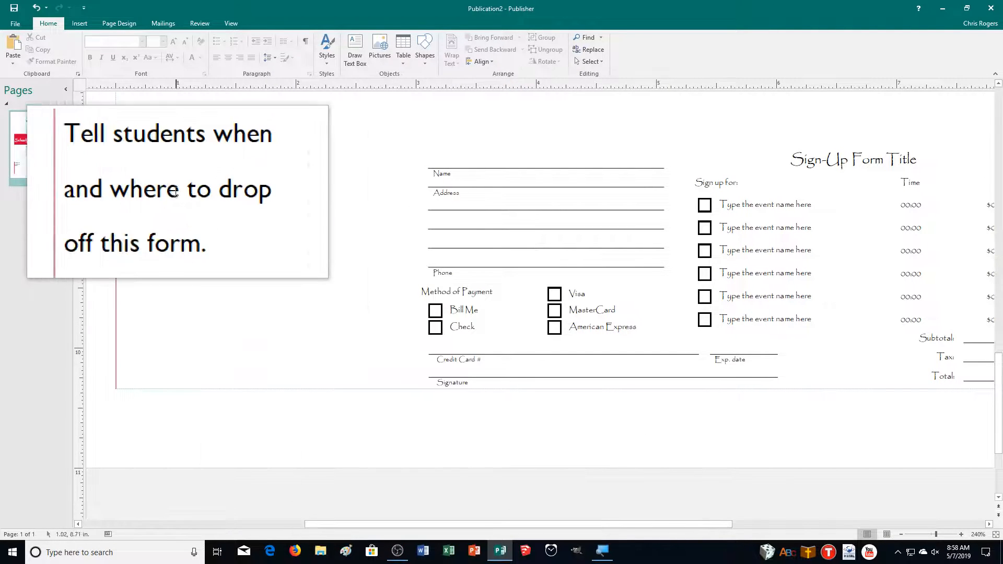
mouse_move(636, 322)
mouse_down()
mouse_move(1002, 406)
mouse_move(612, 399)
mouse_up()
drag(759, 525, 547, 468)
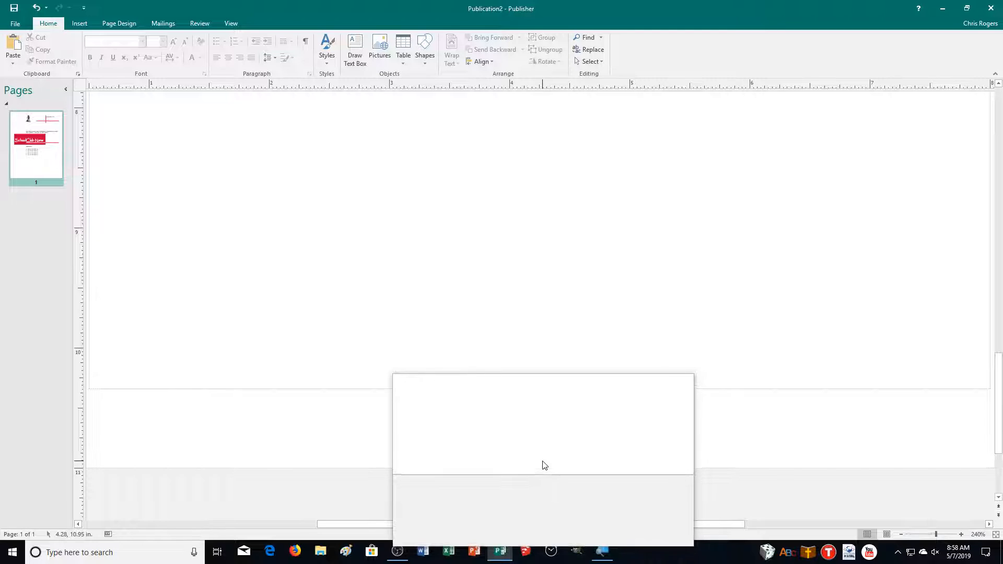
drag(535, 460, 520, 428)
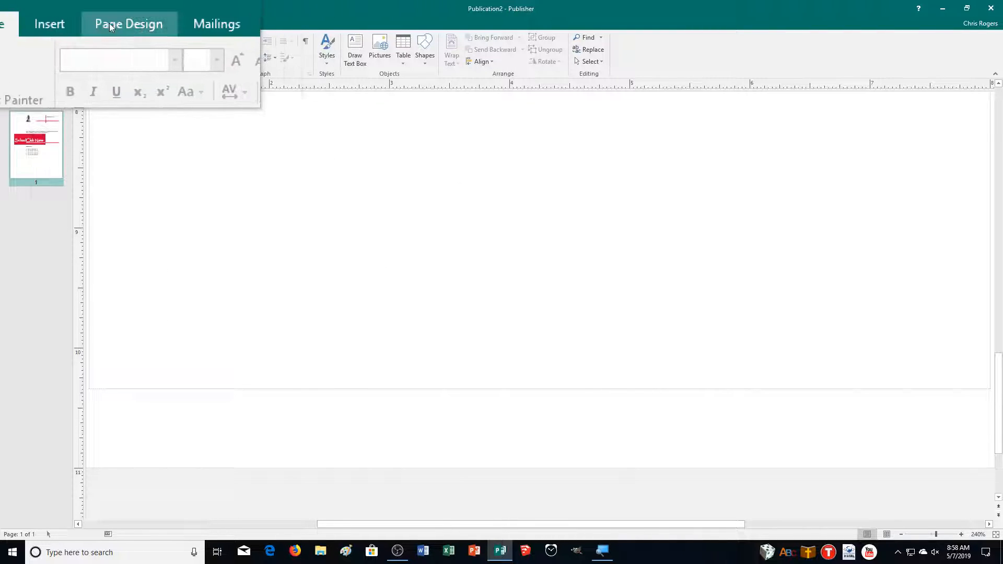
Step: Insert the Wide Response Form from the reply forms in the Page Parts building block library
click(78, 24)
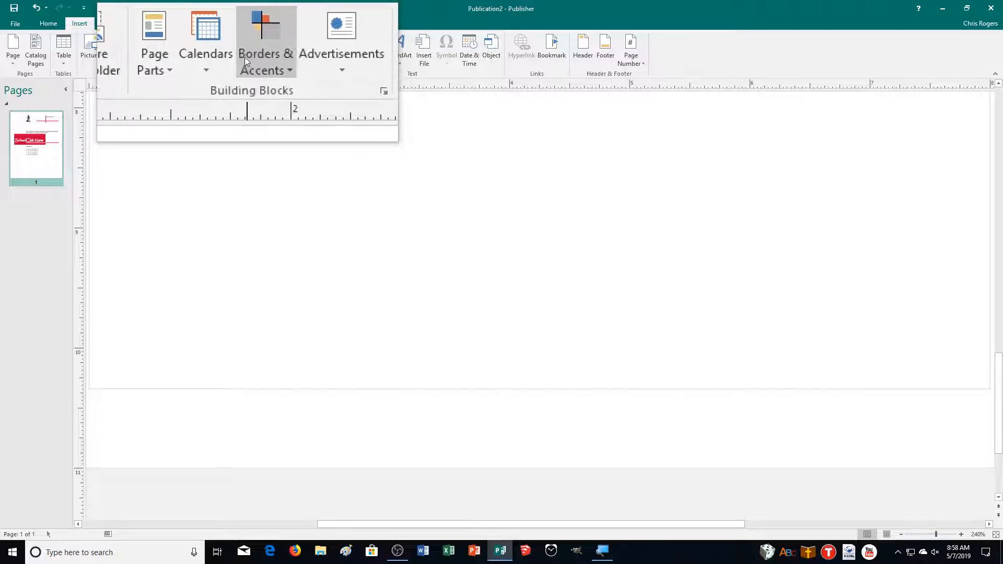
click(205, 59)
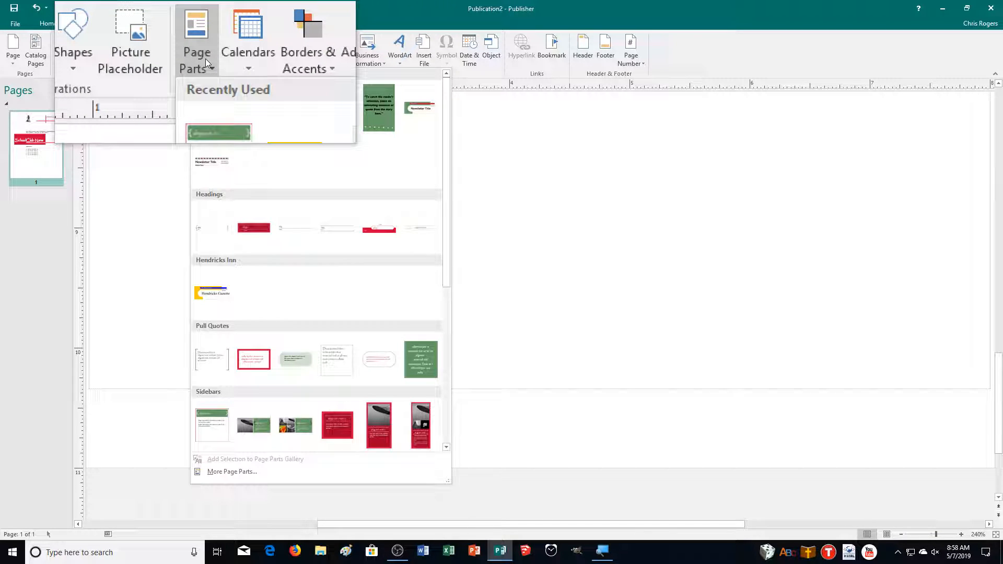
click(303, 58)
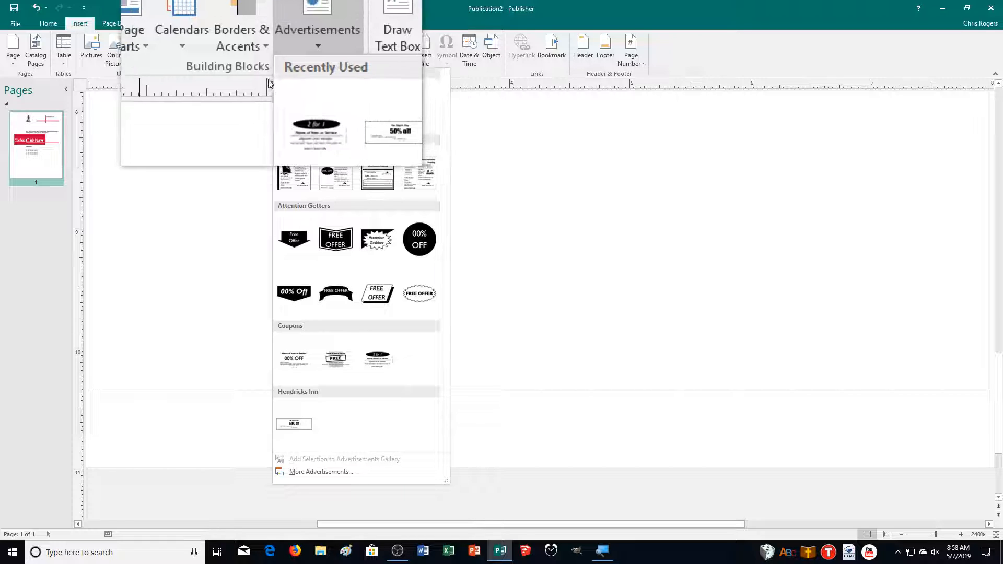
click(253, 55)
click(235, 59)
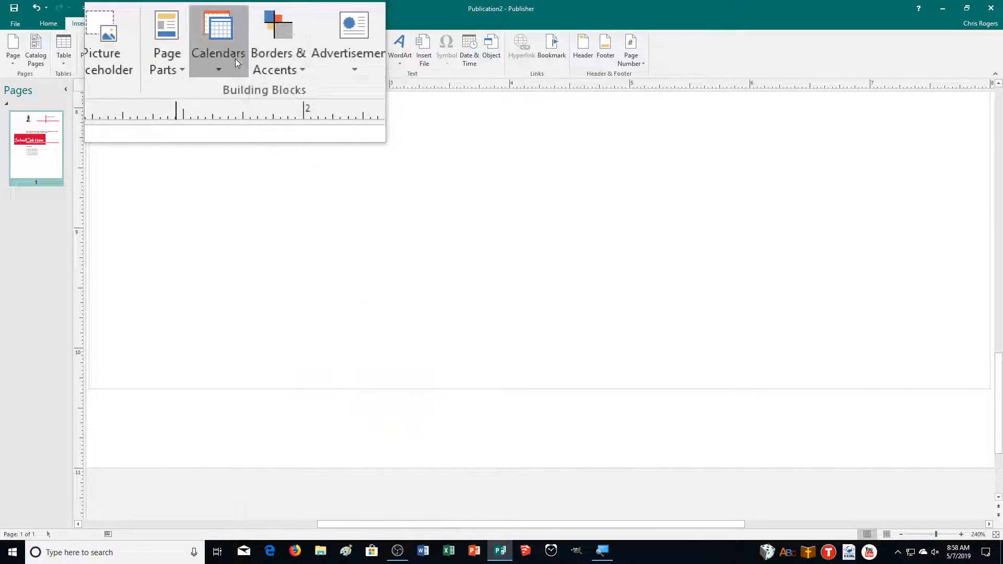
click(201, 58)
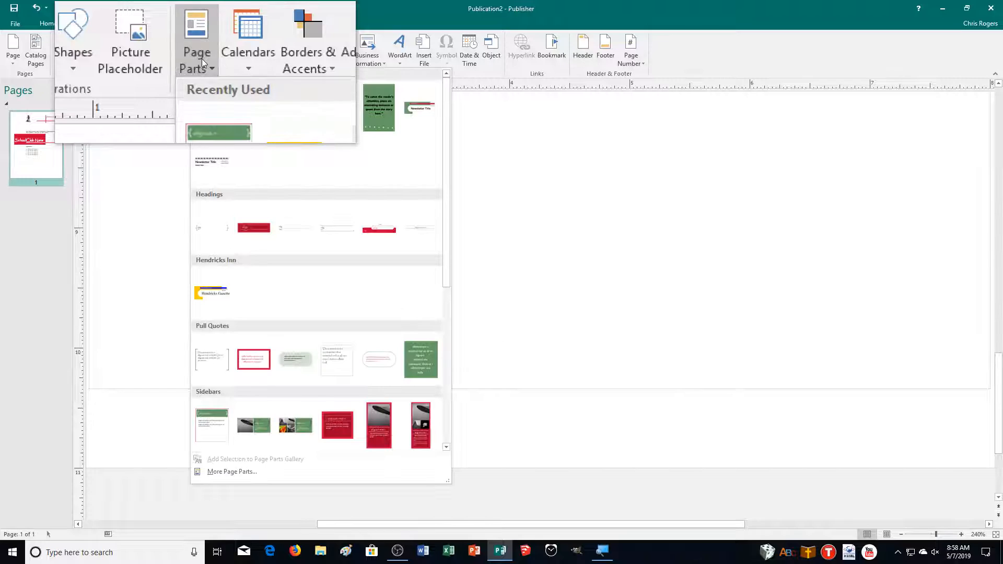
click(262, 470)
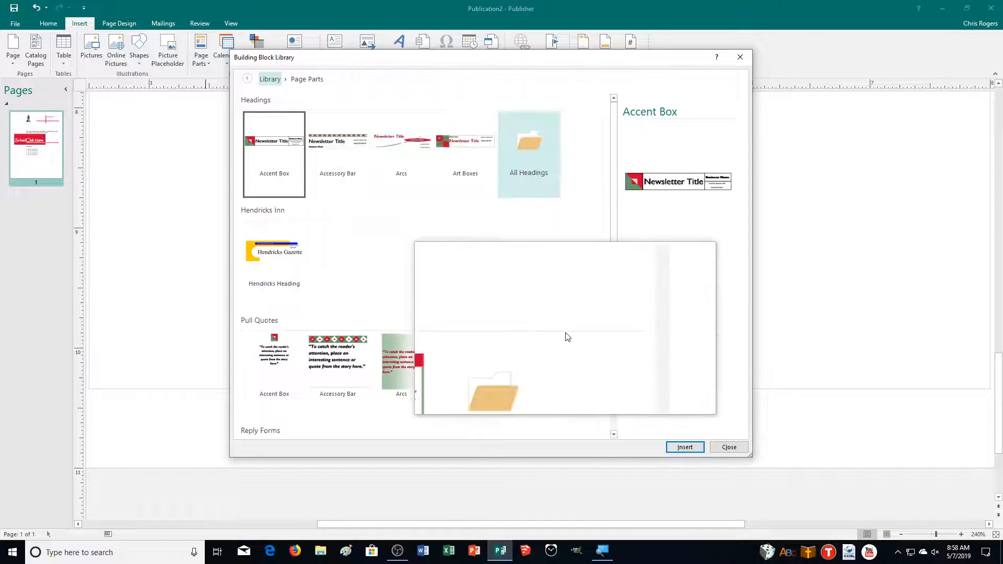
scroll(565, 336, down, 5)
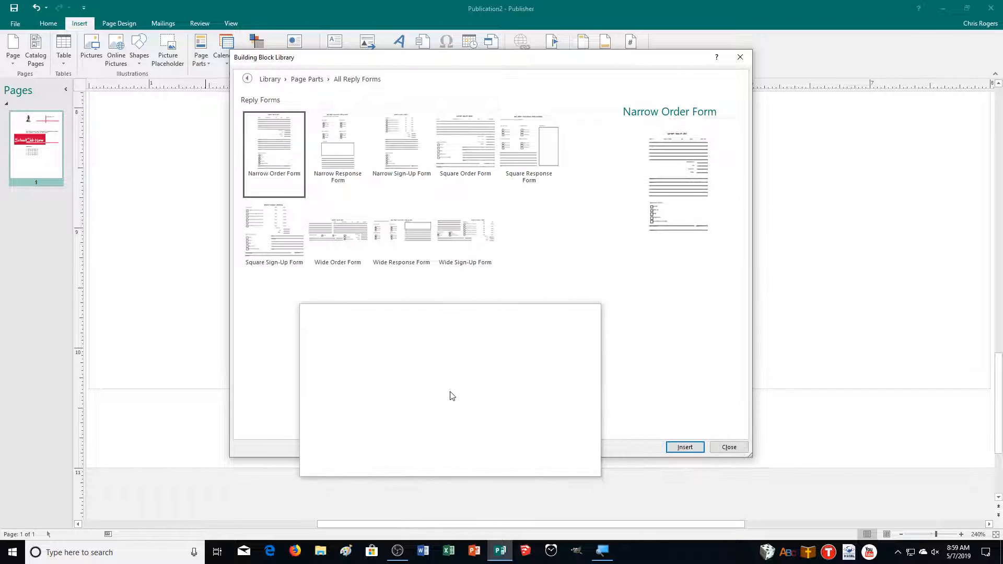
click(409, 246)
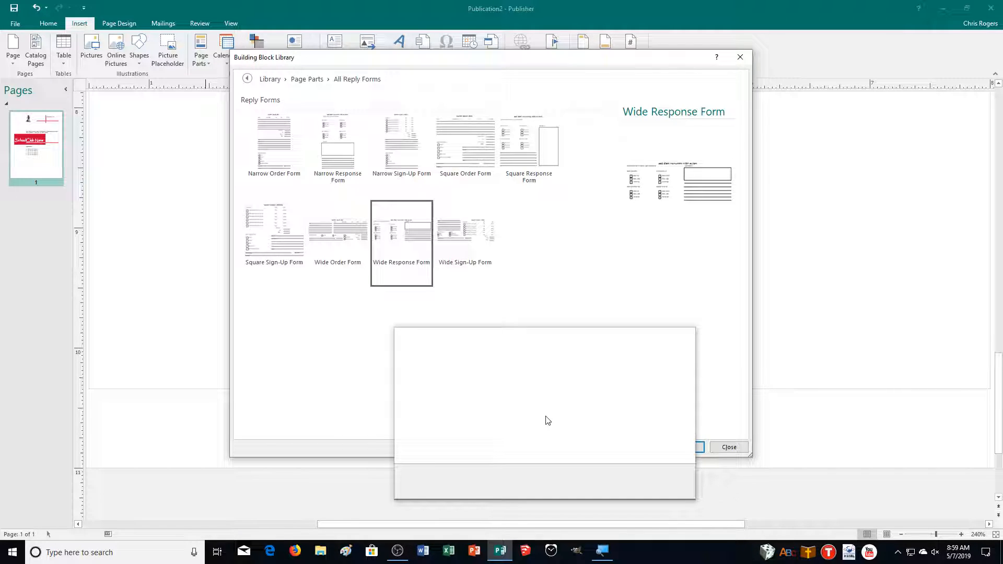
click(691, 448)
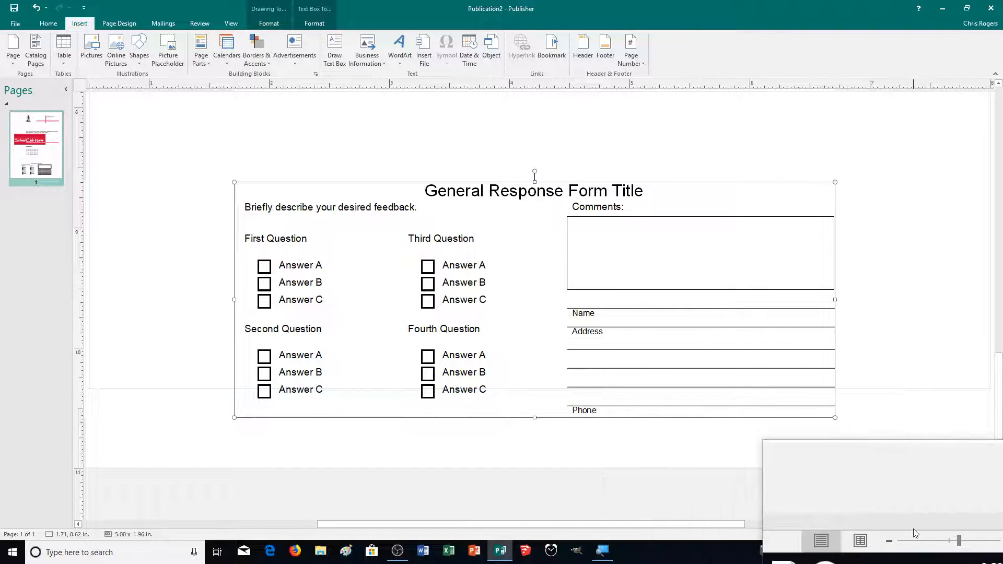
Step: Place the response form against the page's bottom and right margins and stretch it to the left margin, 7.50 in wide
click(905, 539)
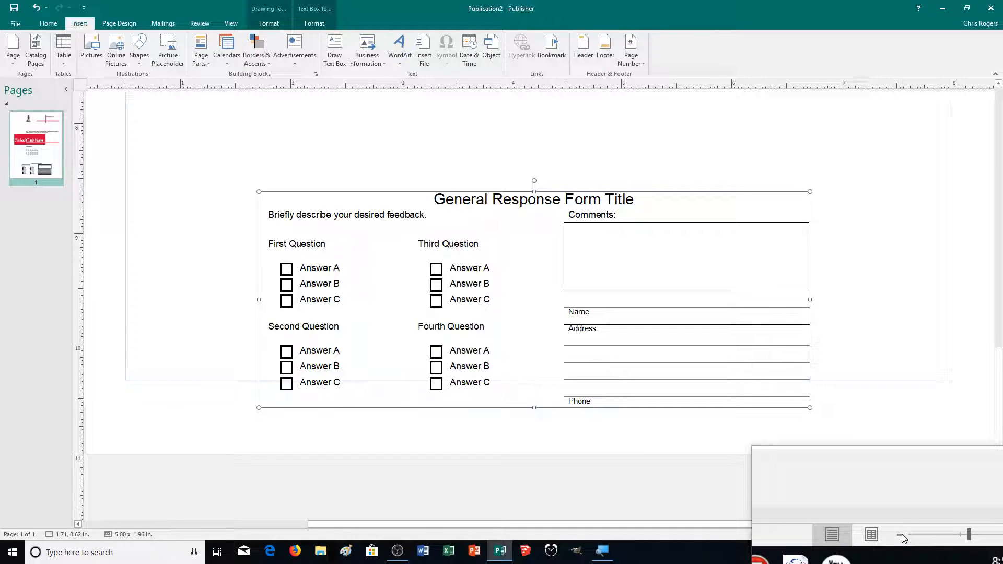
click(902, 534)
click(901, 534)
click(902, 535)
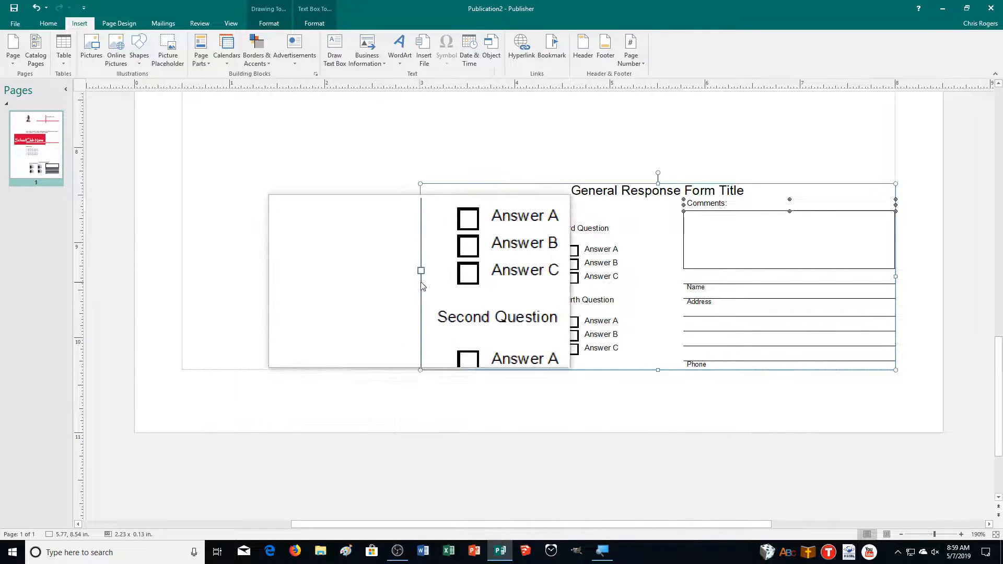
drag(421, 277, 183, 286)
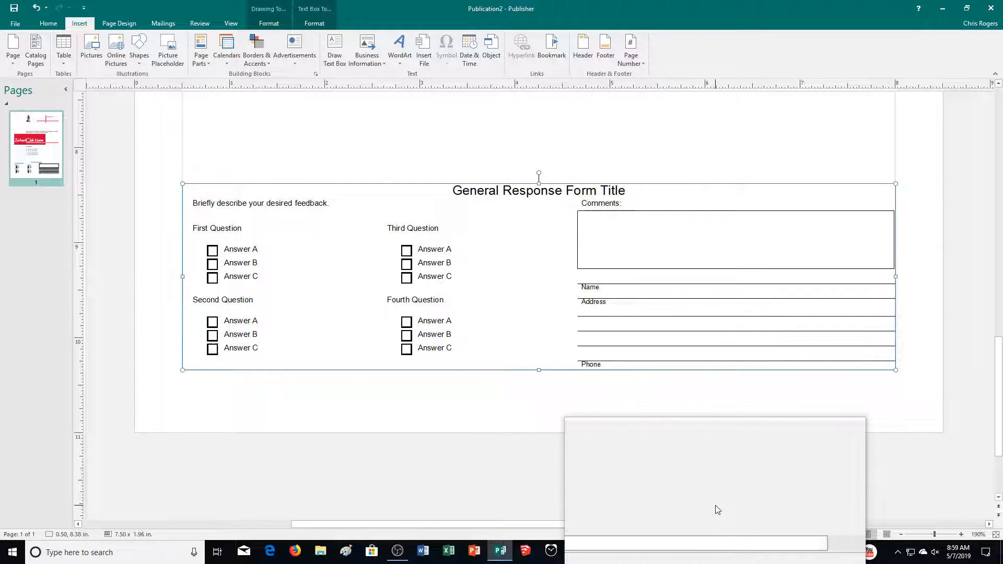
Step: Save the flyer as 38HIKE_MR in the CADemonstration2 folder inside Documents
scroll(701, 487, up, 3)
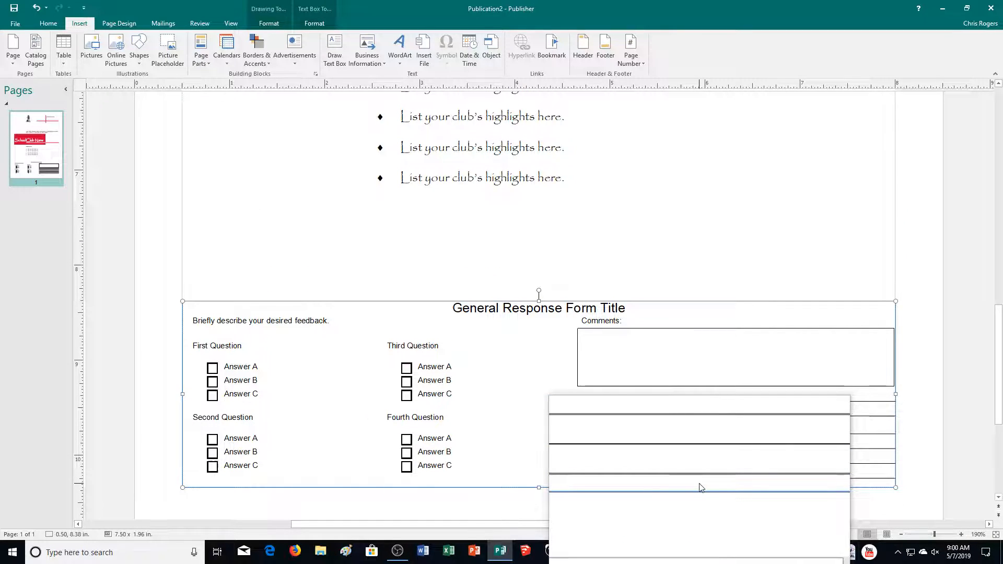
scroll(701, 488, up, 5)
scroll(701, 487, up, 5)
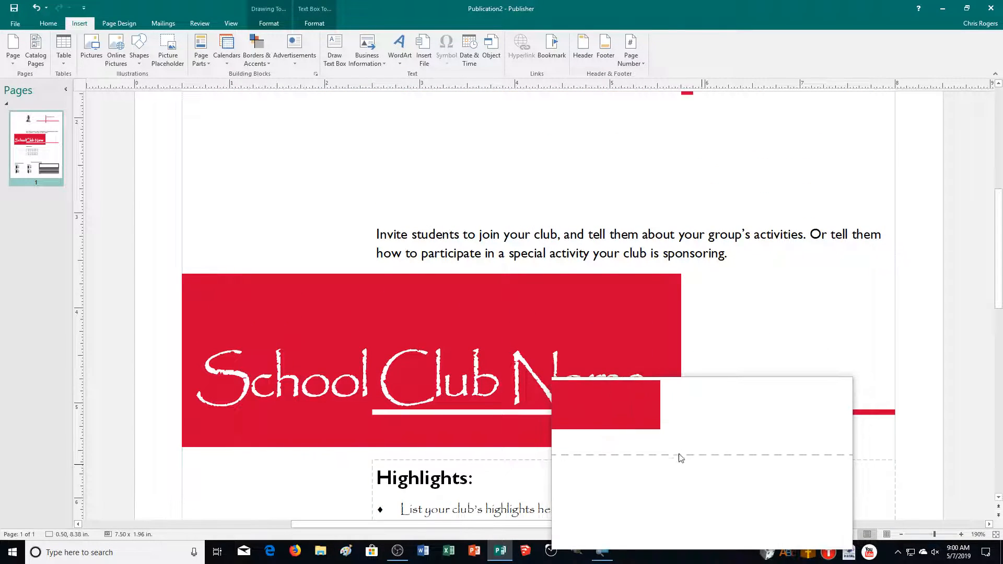
click(8, 8)
click(139, 179)
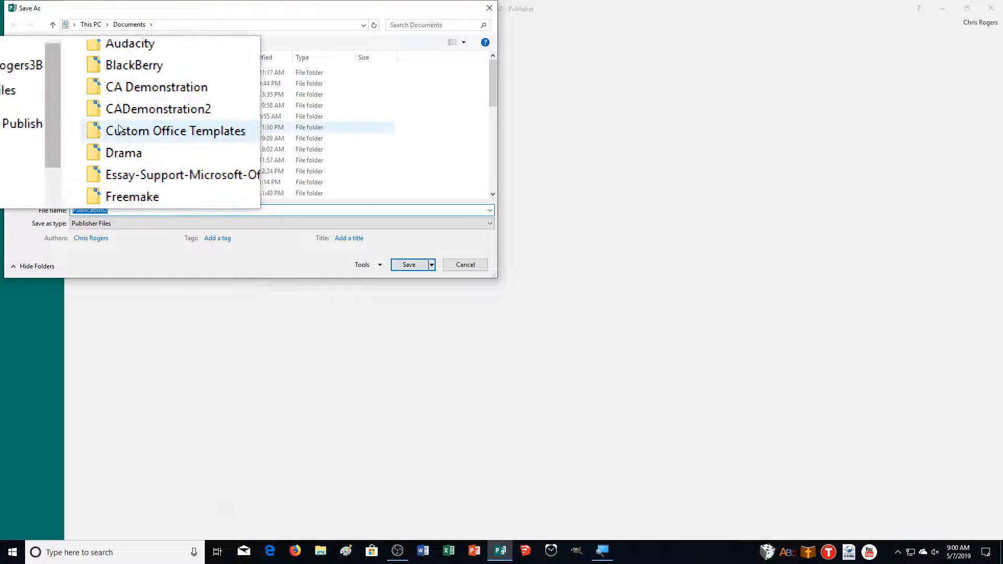
double_click(120, 116)
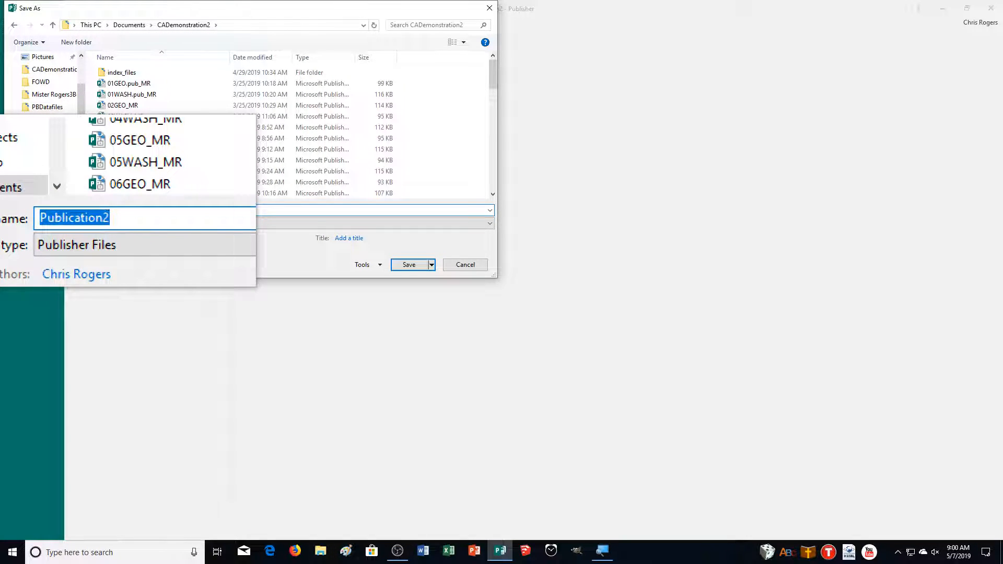
text(38HIKE_MR)
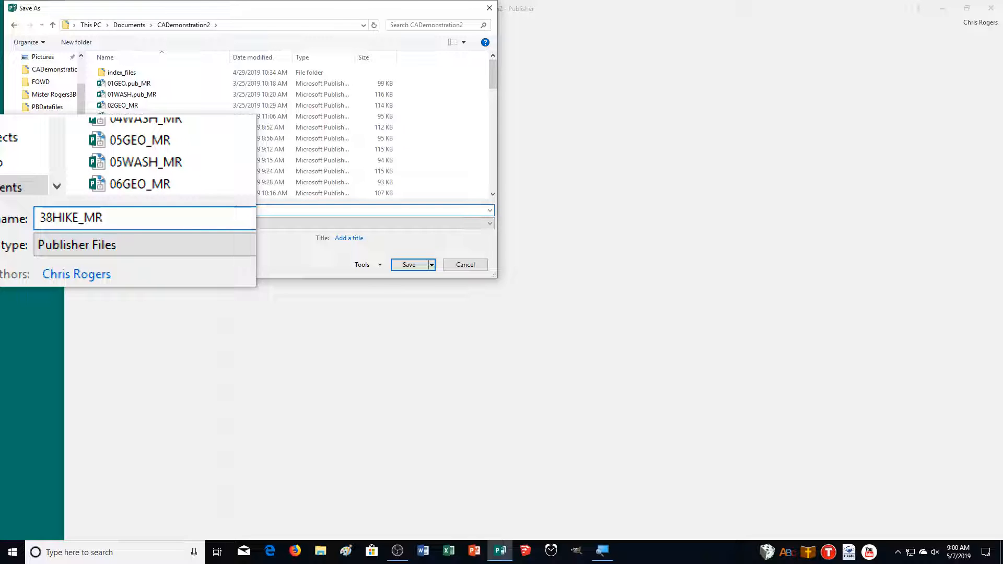
key(Return)
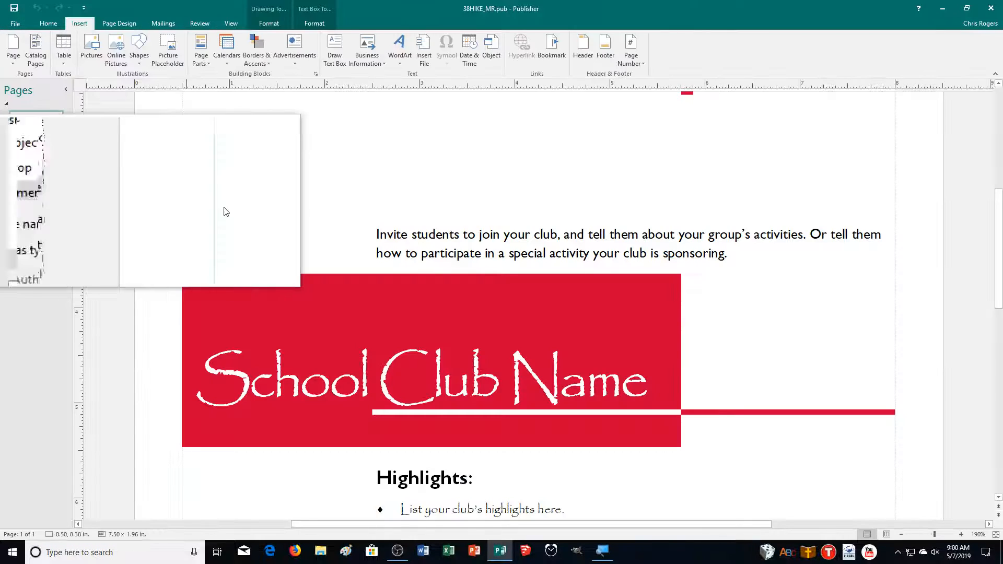
scroll(724, 307, up, 4)
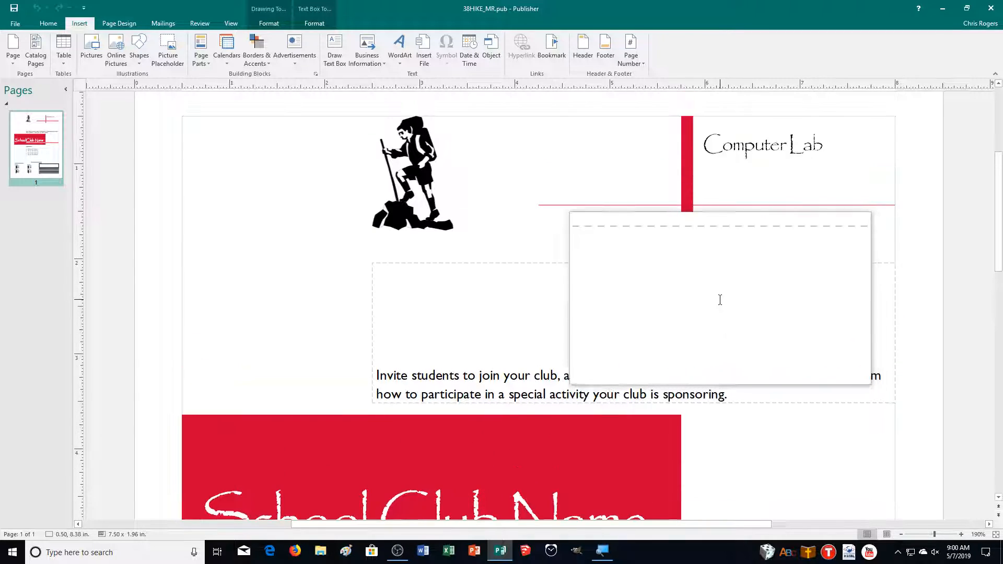